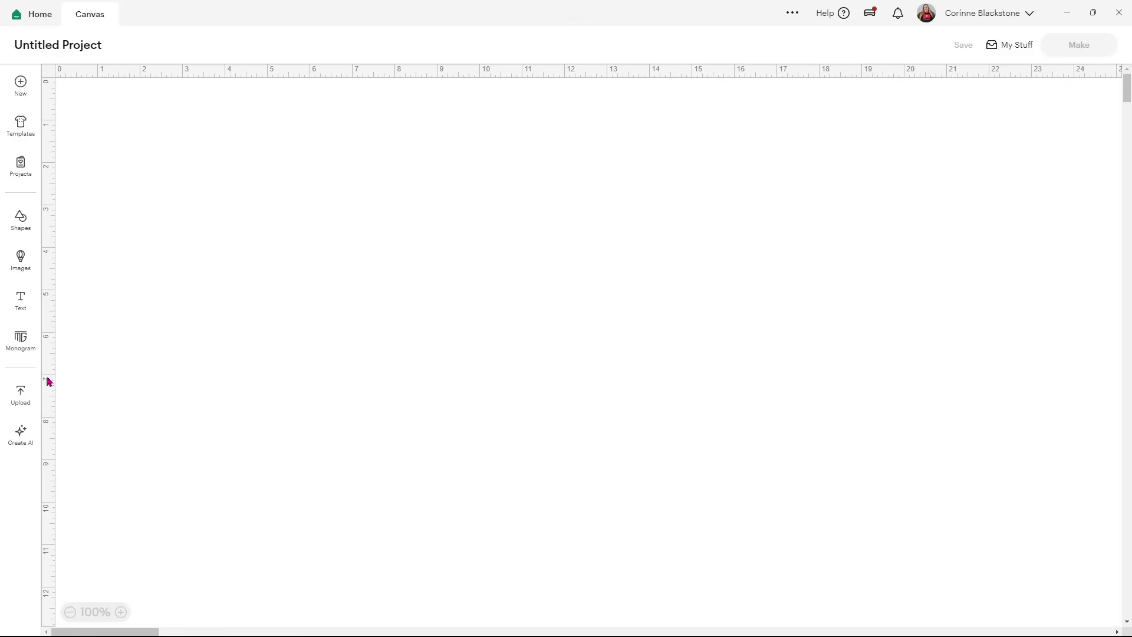
Step: Upload the Candy Cane-09 file, add it to the canvas and move it to about X 13.9, Y 2.8
left_click(25, 400)
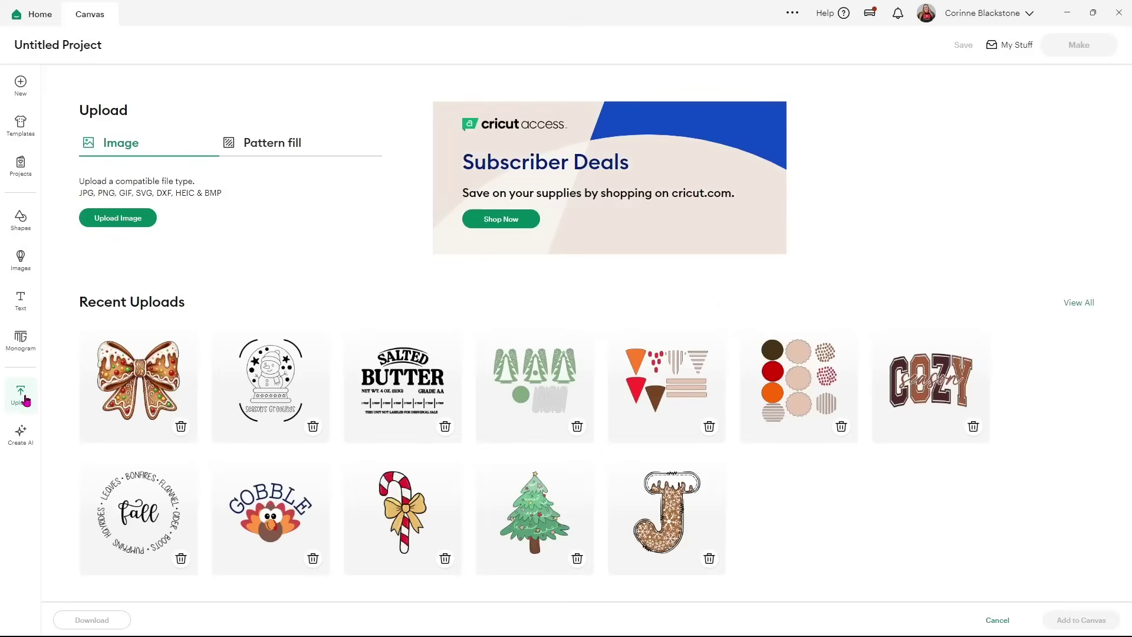
left_click(122, 221)
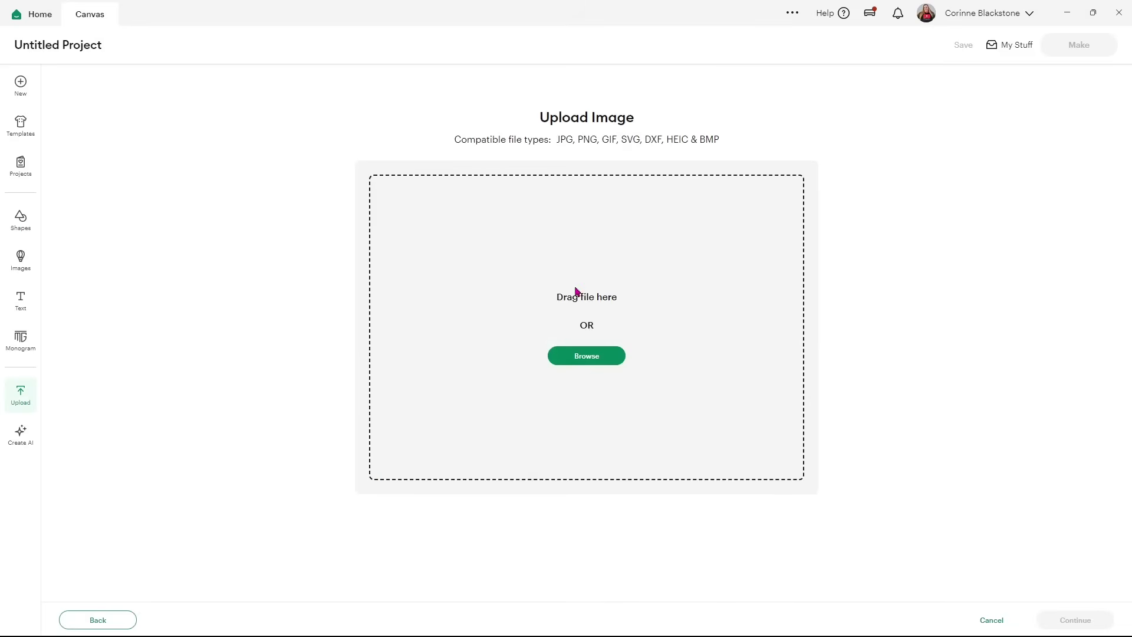
left_click(557, 356)
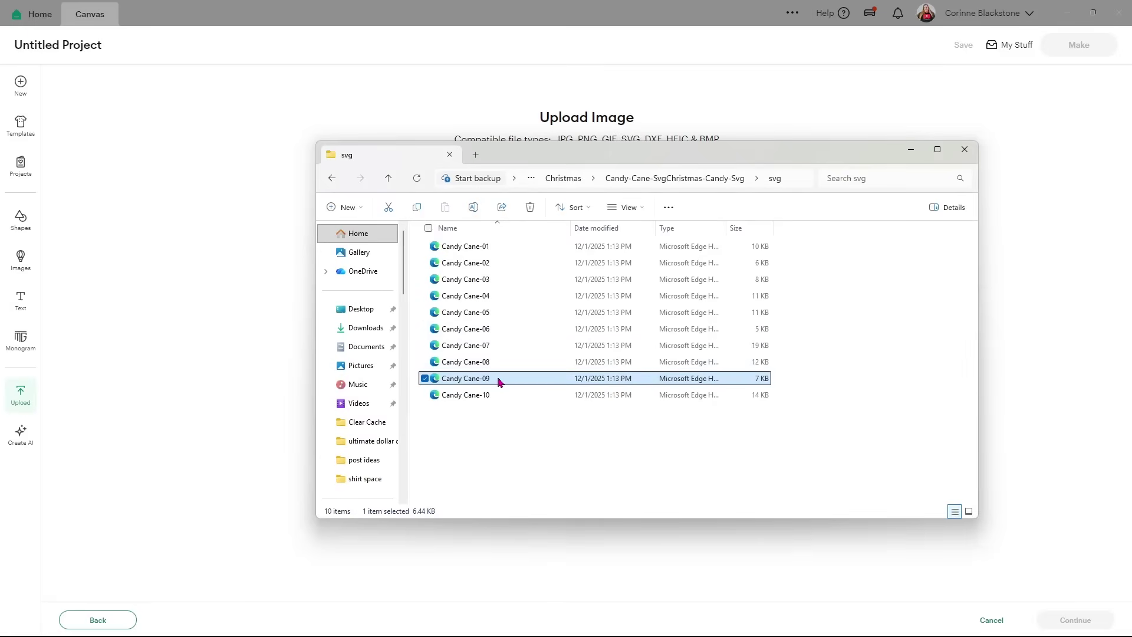
left_click_drag(489, 378, 271, 333)
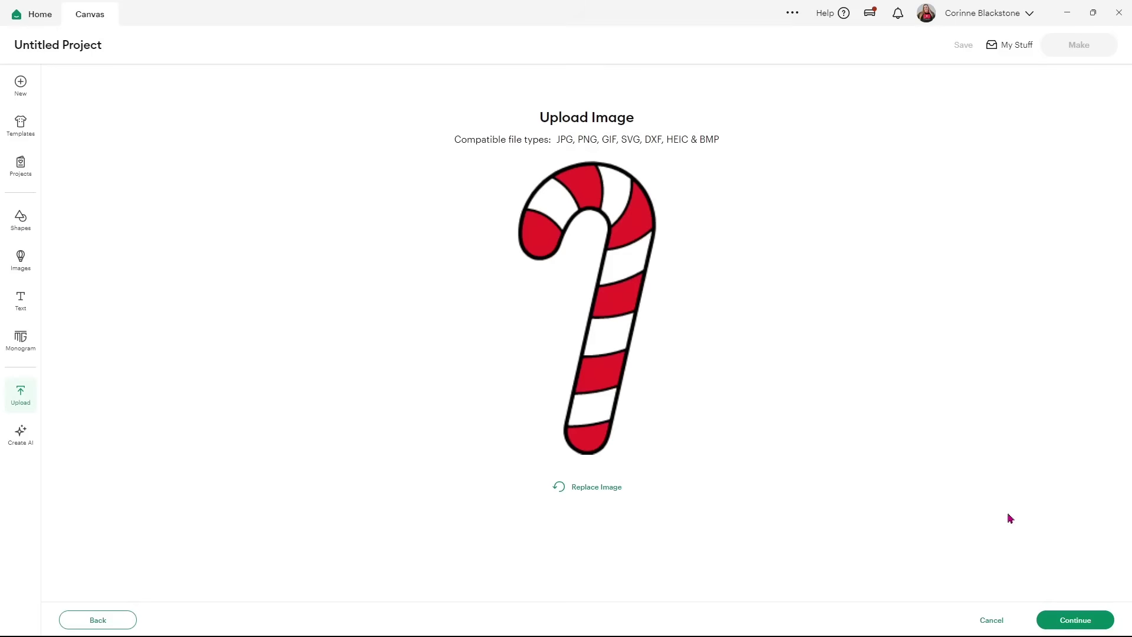
left_click(1069, 618)
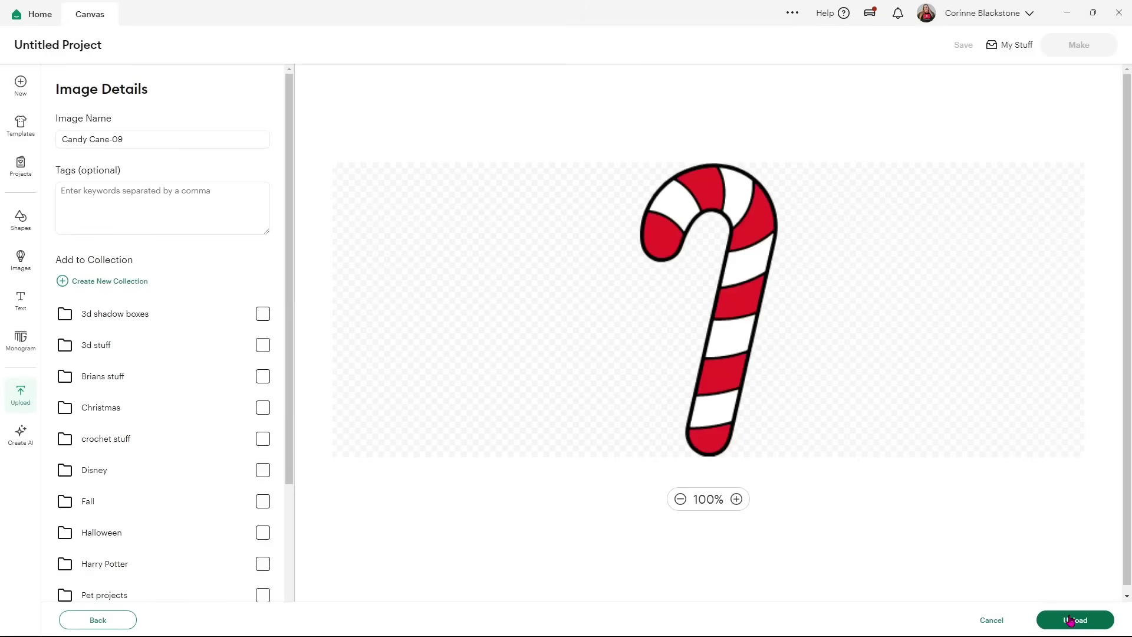
left_click(1066, 618)
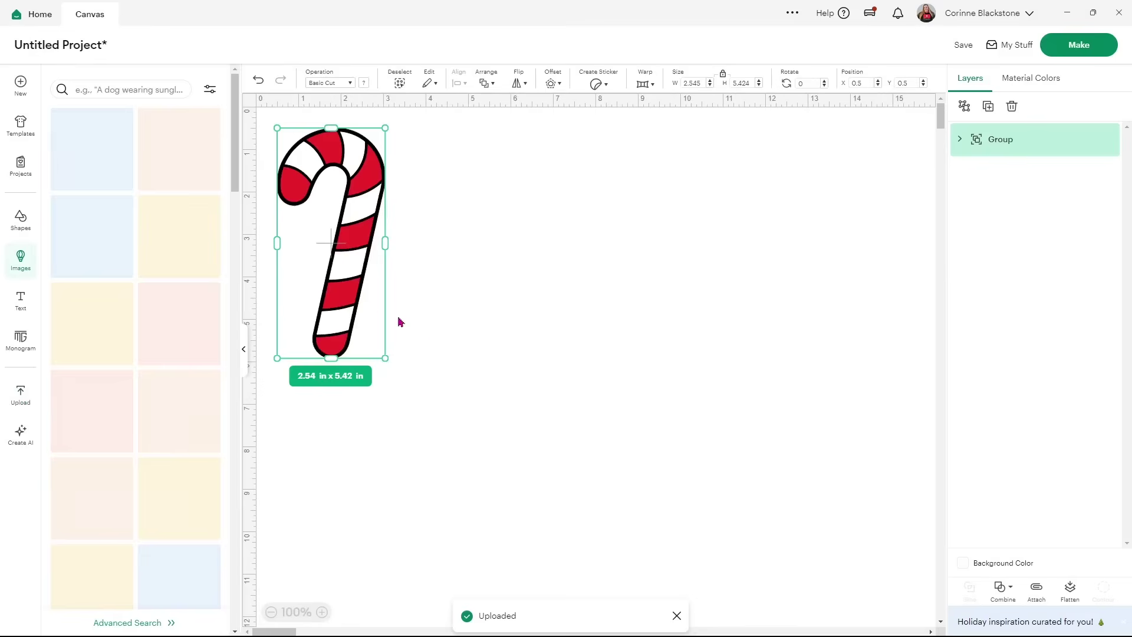
left_click(245, 359)
left_click_drag(160, 198, 731, 297)
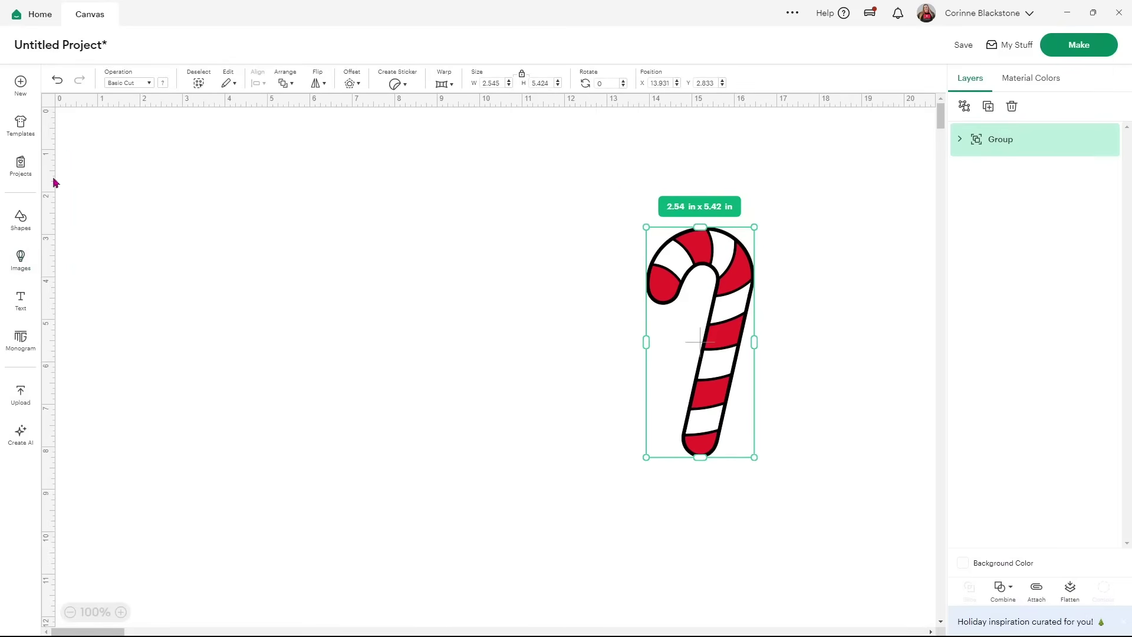
Step: Insert the upright red-and-white candy cane from the image library and place it to the right of the uploaded one
left_click(27, 262)
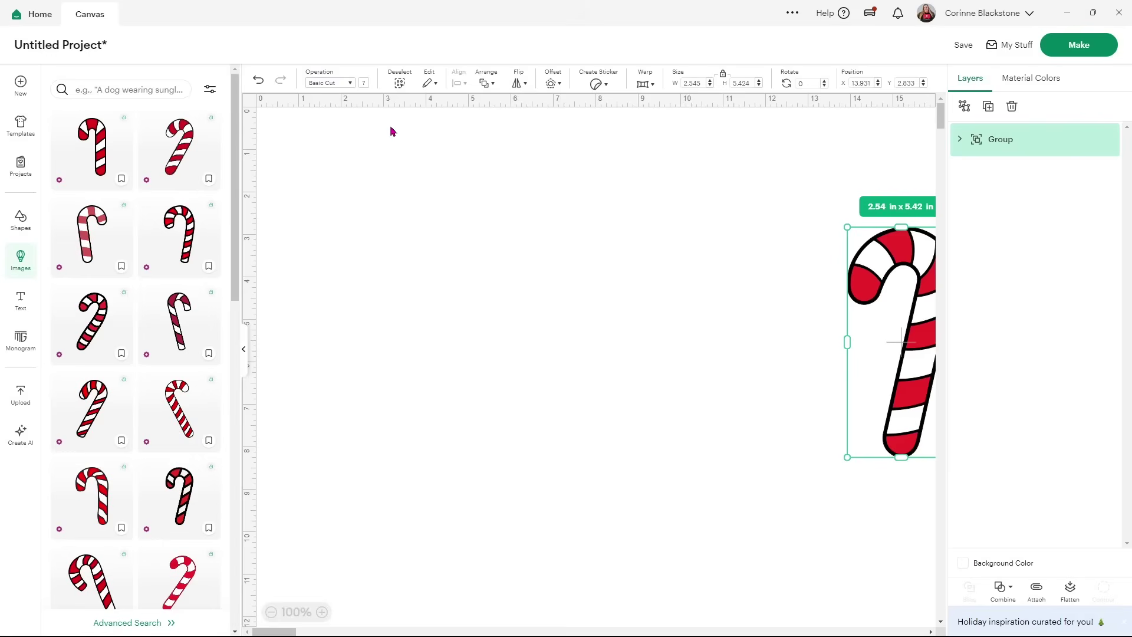
left_click(95, 131)
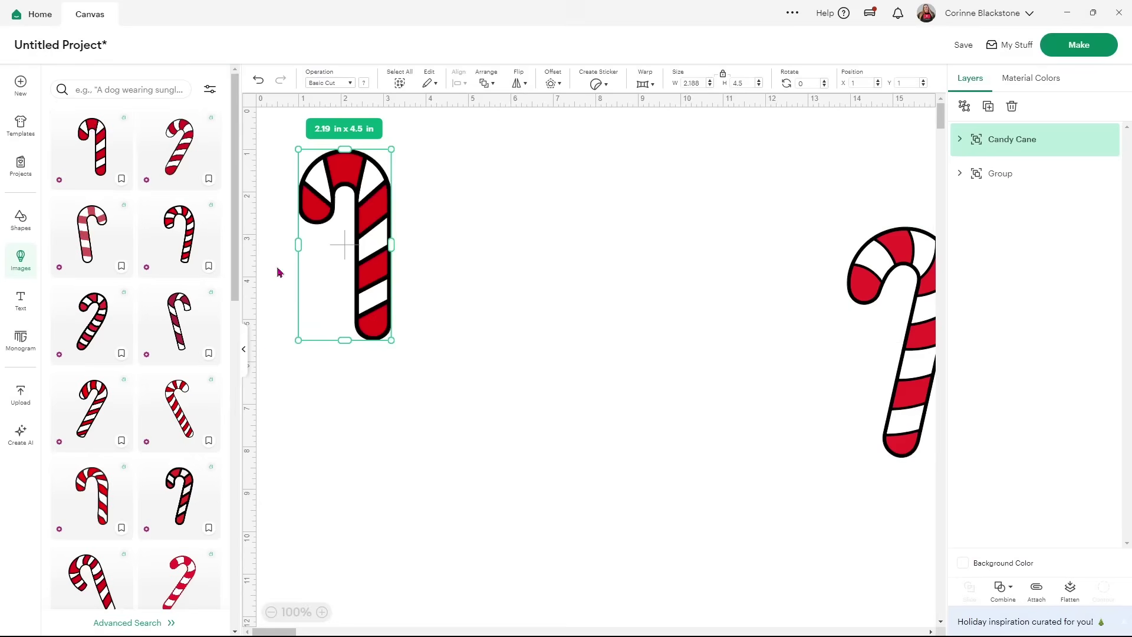
left_click(244, 349)
left_click_drag(742, 293, 420, 191)
left_click_drag(187, 209, 659, 285)
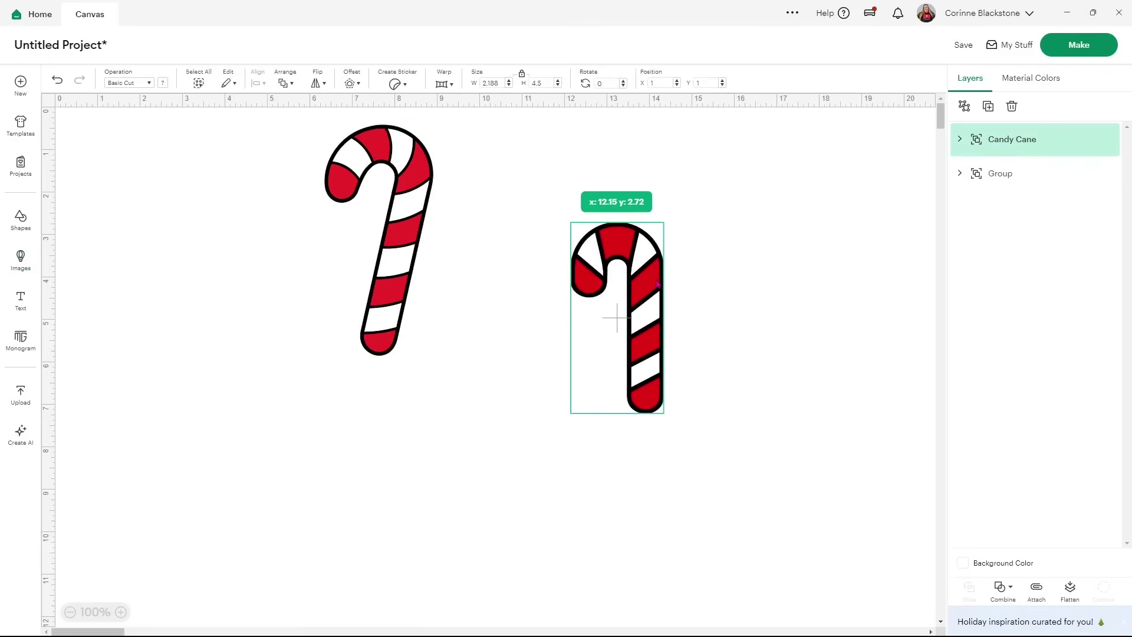
Step: Replace the upright candy cane with the slanted, thin-striped one from the image library, placed at about X 13.3, Y 1.5
left_click(23, 262)
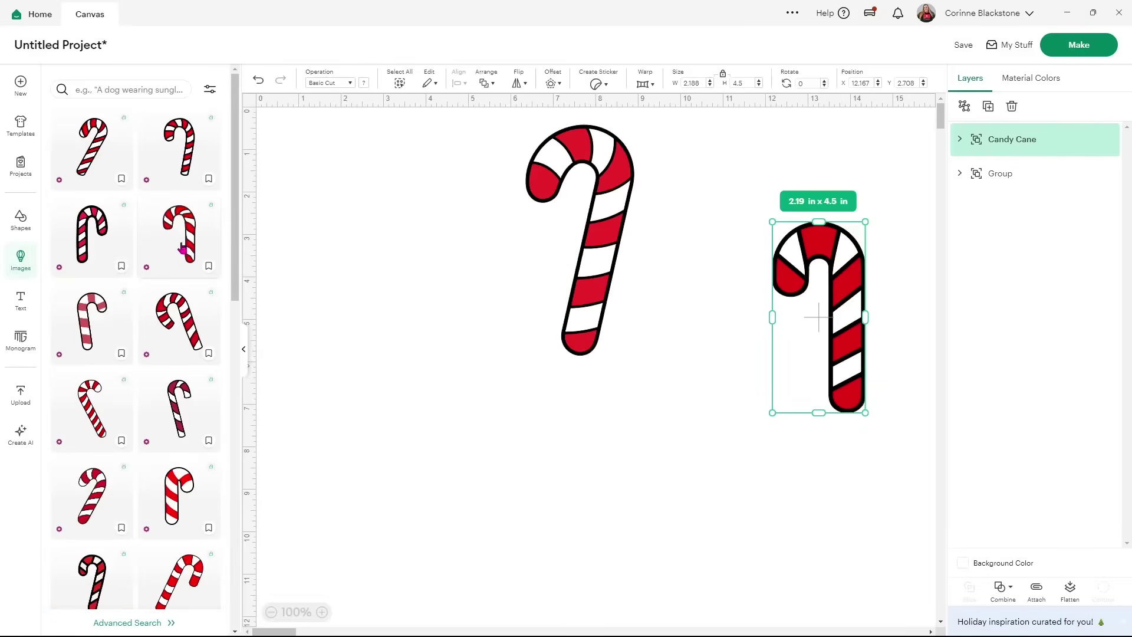
left_click(106, 170)
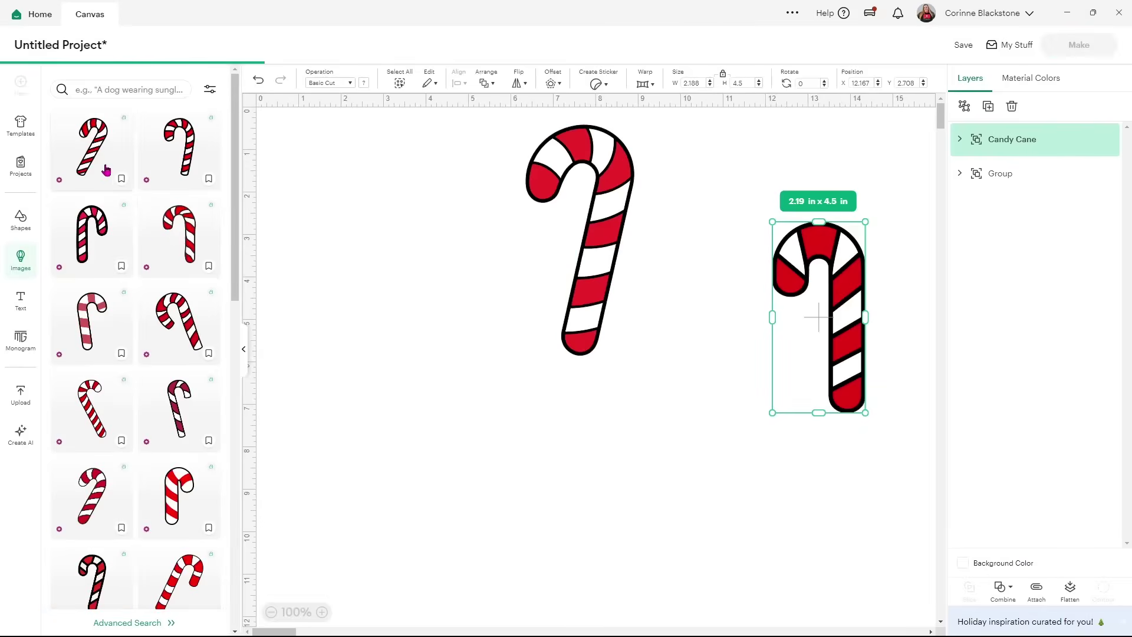
left_click(821, 257)
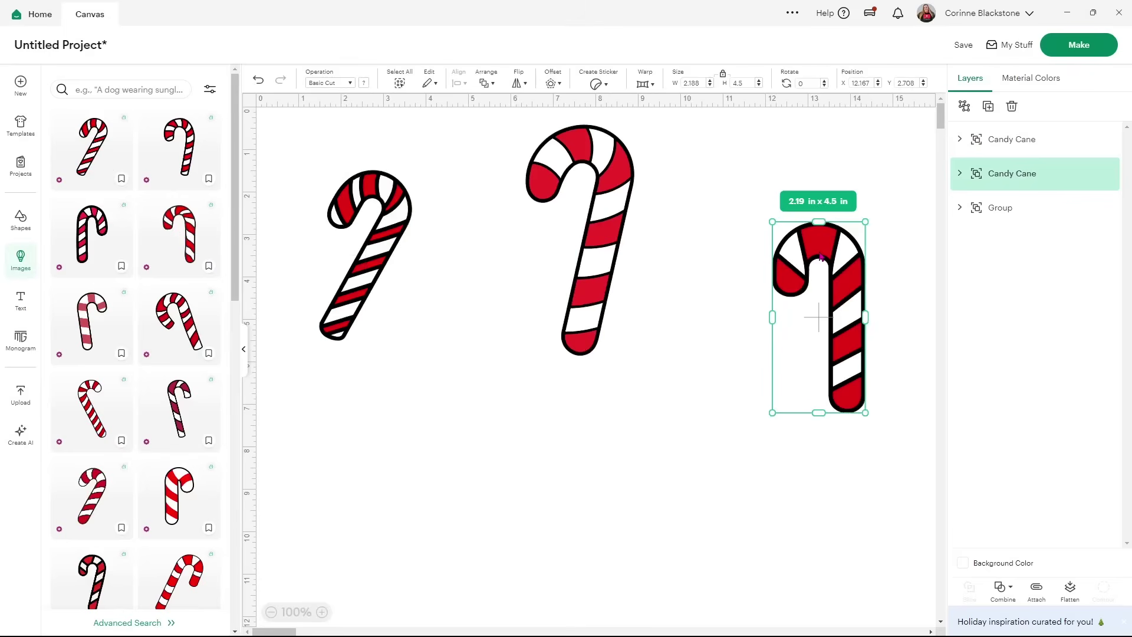
key("Delete")
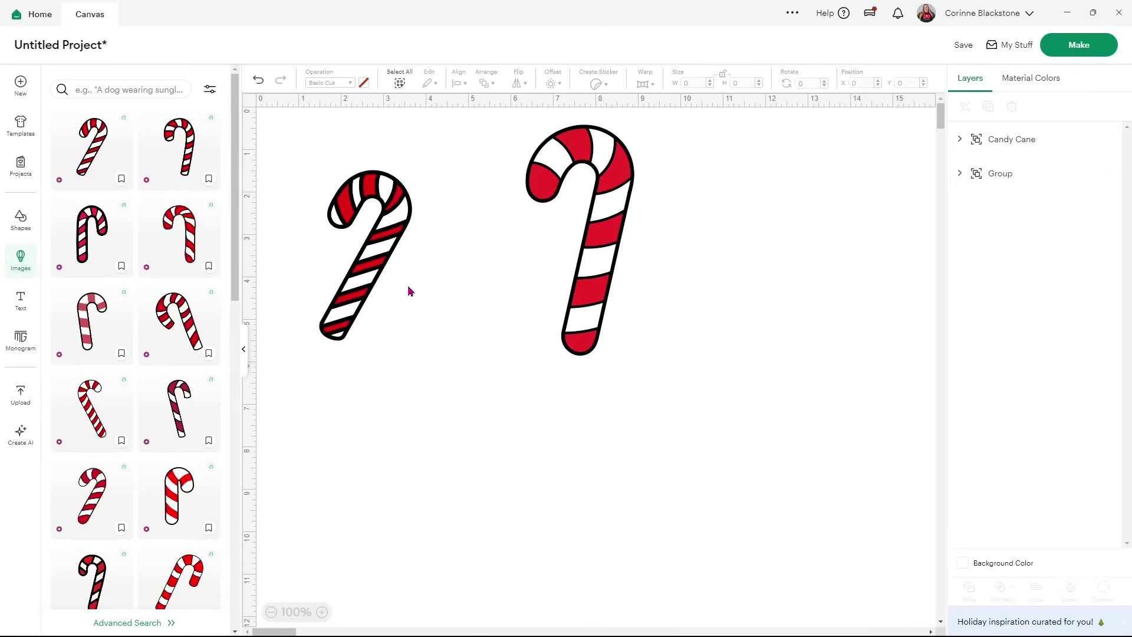
left_click(241, 351)
left_click_drag(177, 244, 684, 239)
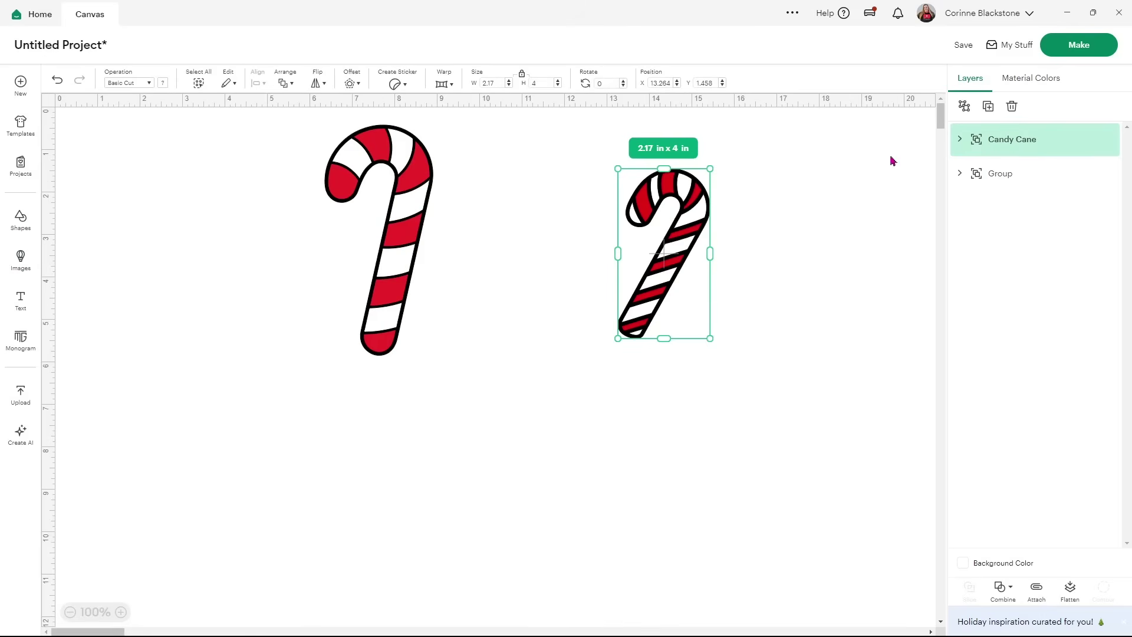
Step: Ungroup the slanted library candy cane and spread its black, red and white layers side by side
left_click(960, 139)
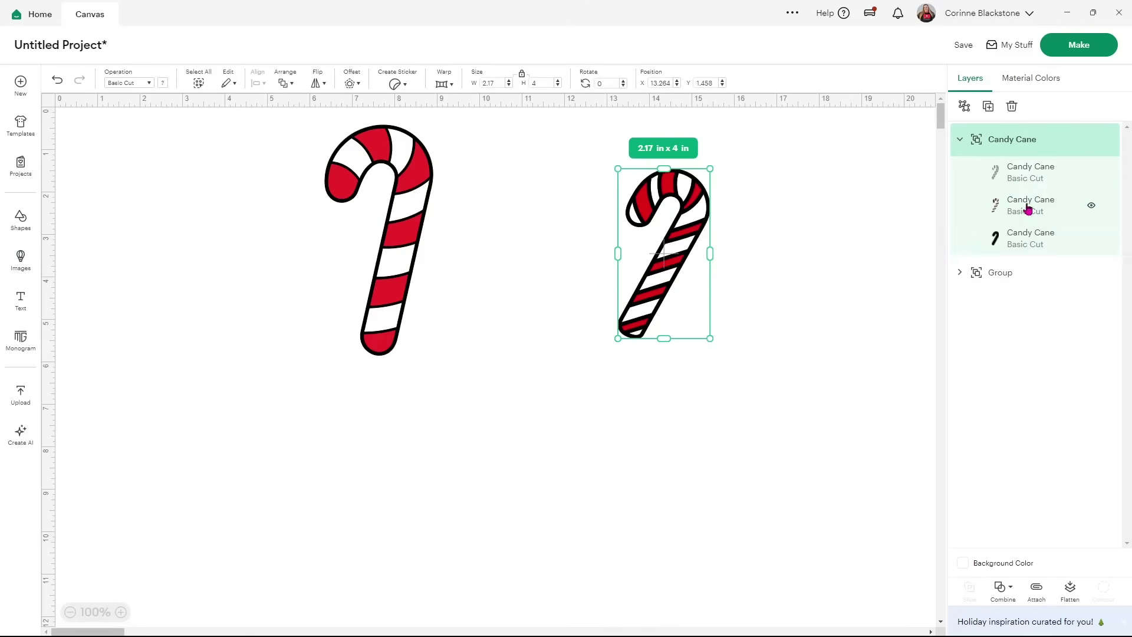
left_click(964, 106)
left_click_drag(696, 219, 827, 215)
left_click(710, 229)
left_click_drag(641, 227, 725, 230)
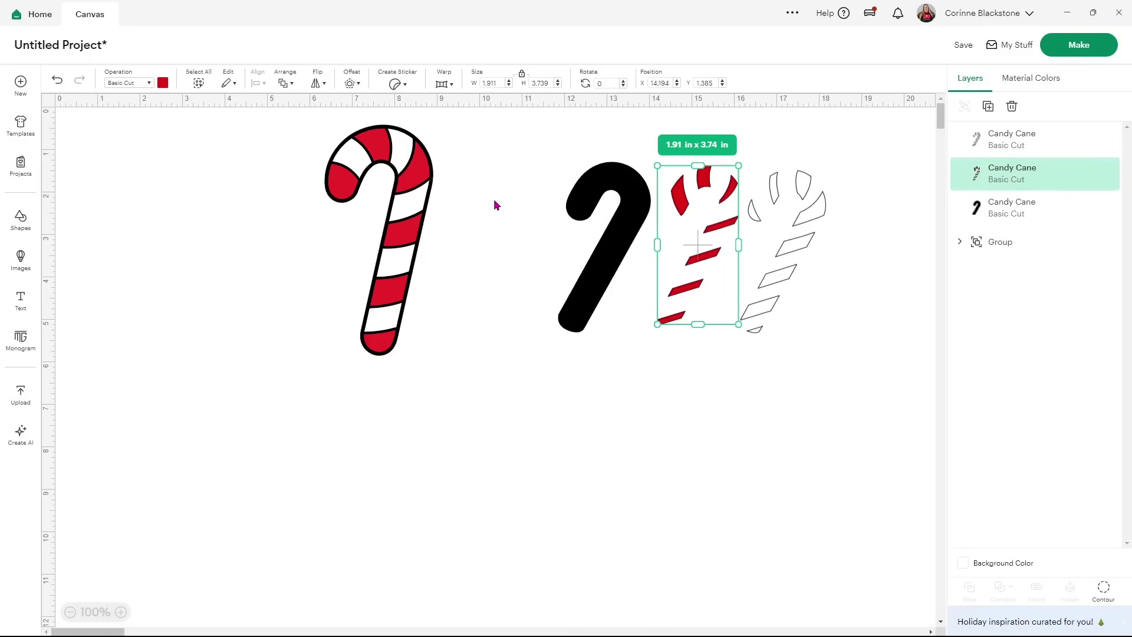
Step: Delete the three separated library layers and move the uploaded candy cane to about X 11.1, Y 1.4
left_click_drag(832, 326, 581, 248)
key("Delete")
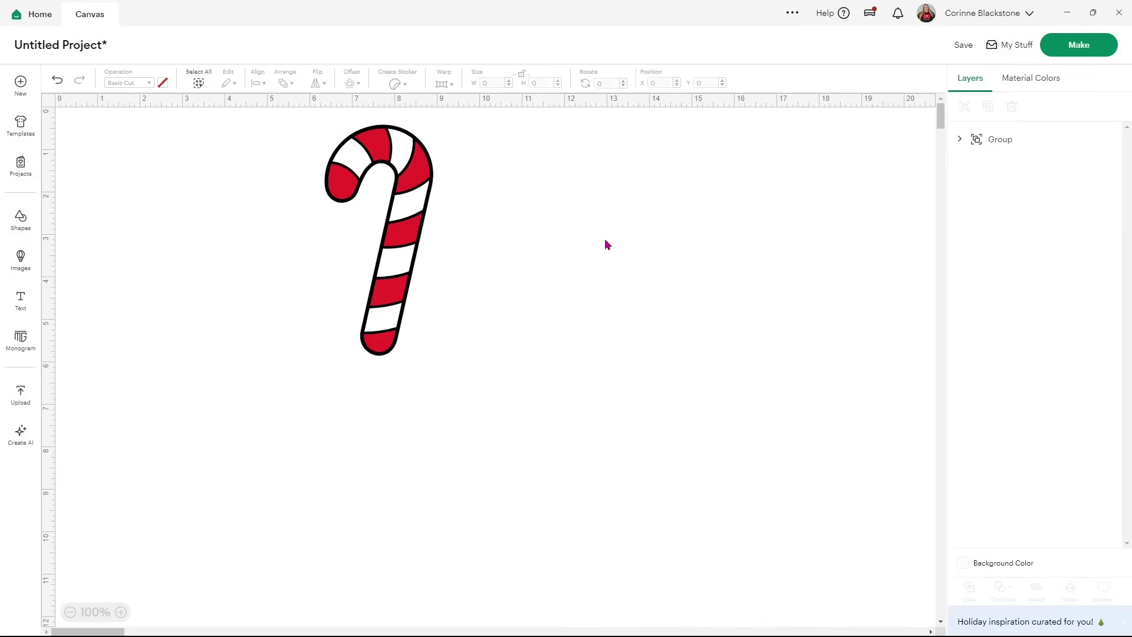
left_click_drag(426, 203, 628, 247)
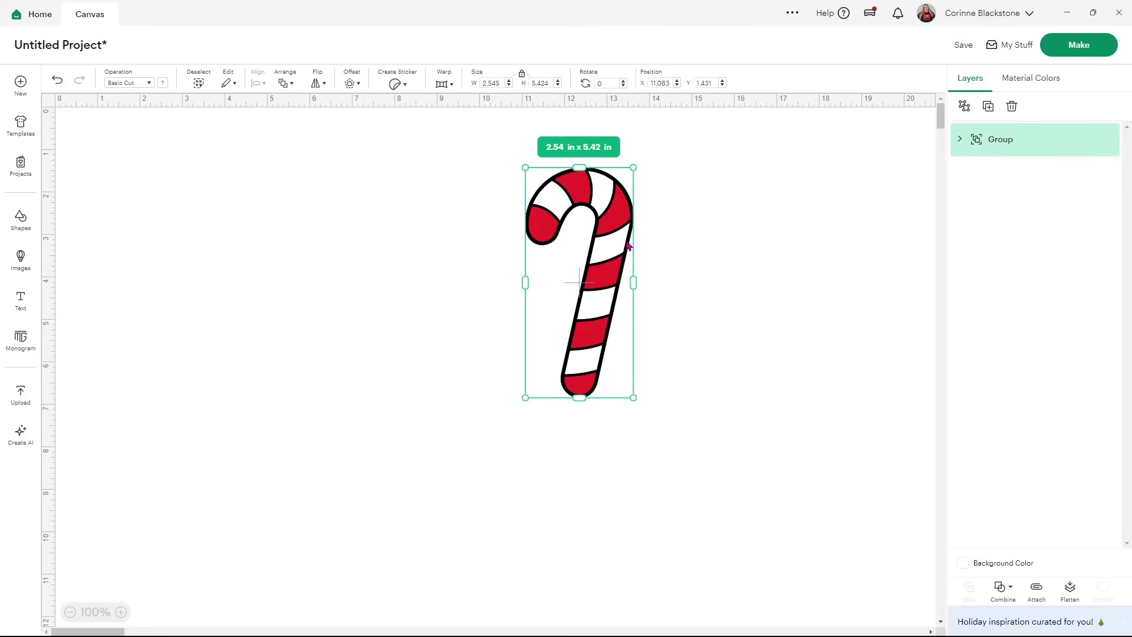
Step: Ungroup the uploaded candy cane and select its separate black backing layer
left_click(959, 140)
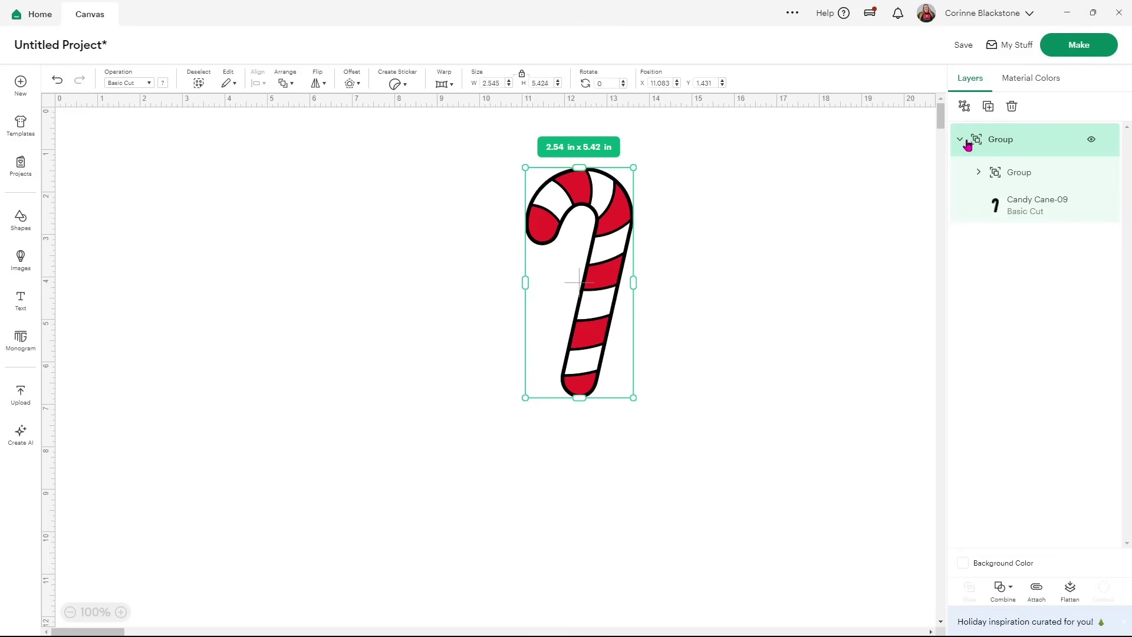
left_click(964, 106)
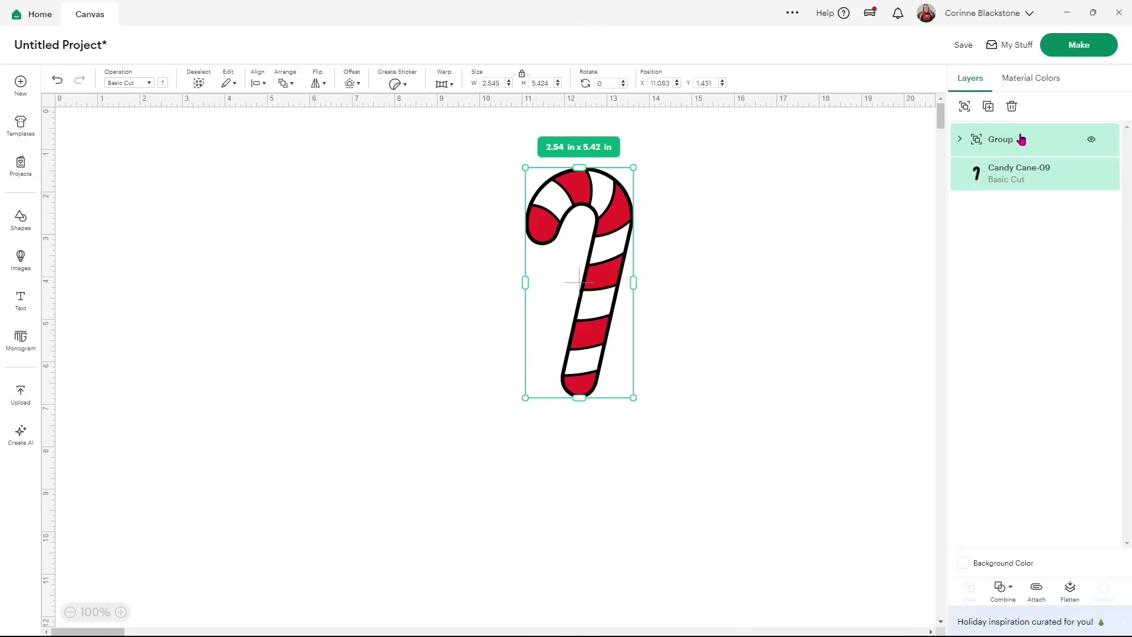
left_click(1019, 177)
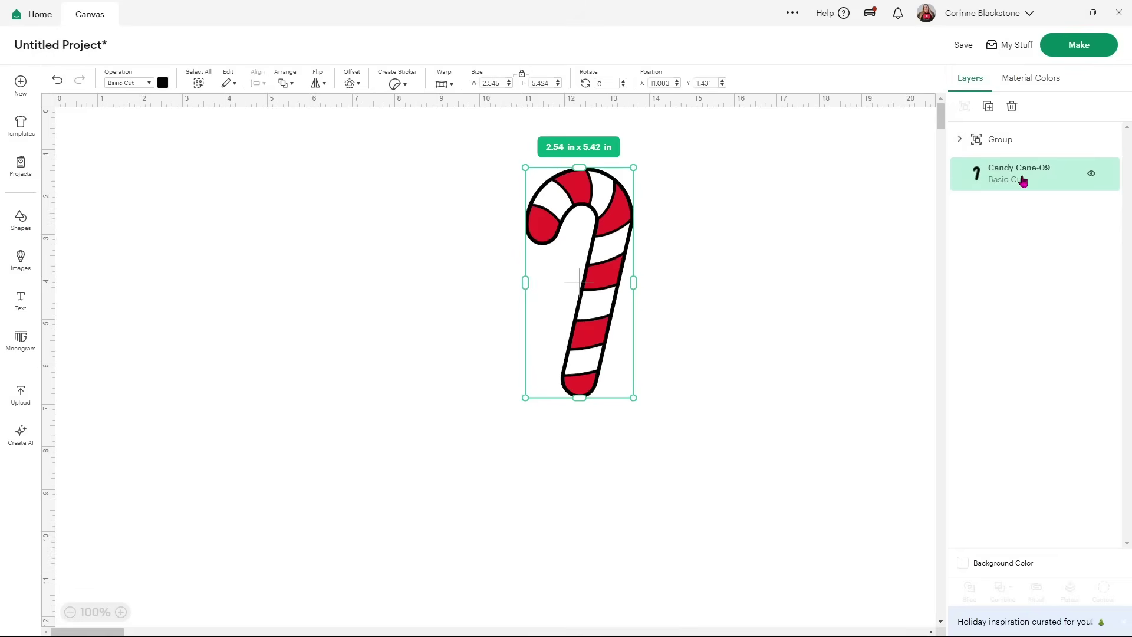
Step: Expand the remaining group's red and white subgroups and ungroup the two from each other
left_click(961, 140)
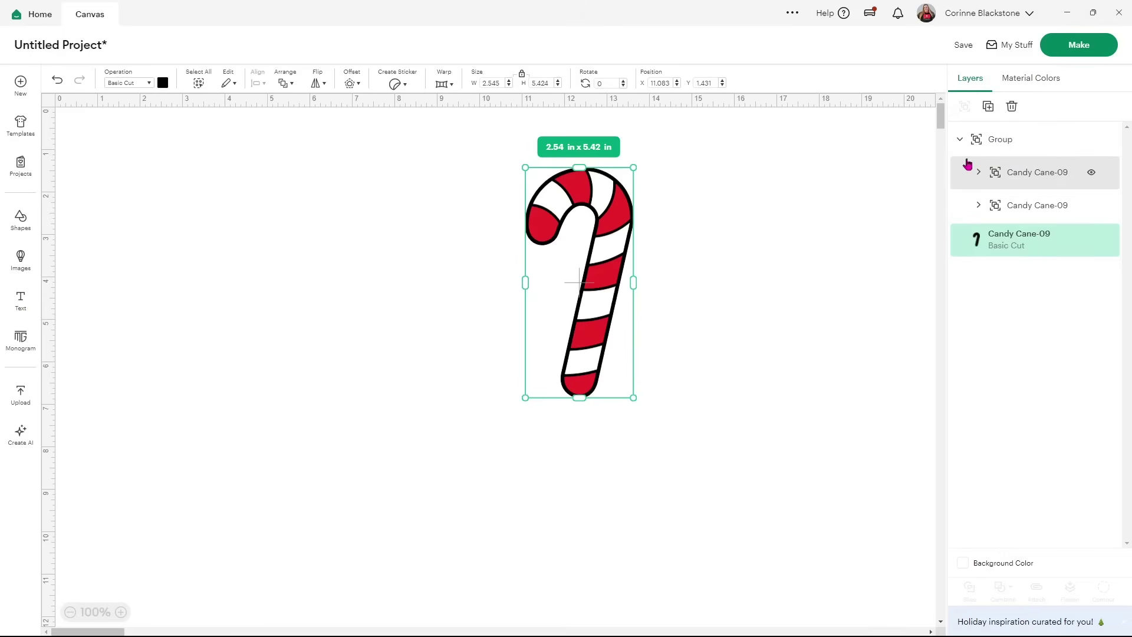
left_click(967, 165)
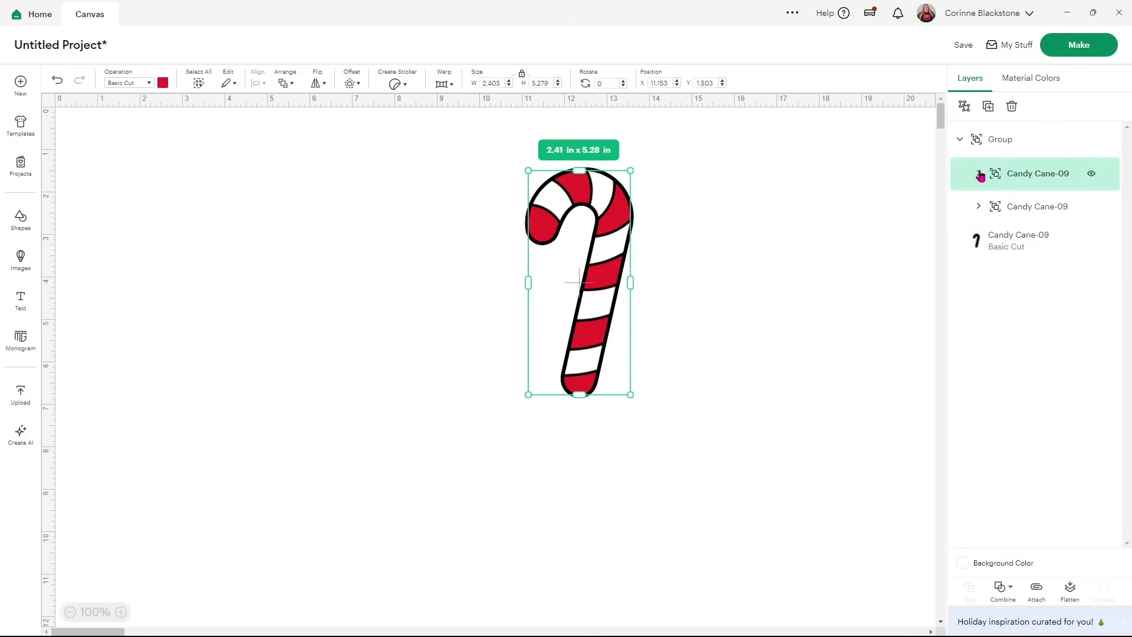
left_click(978, 174)
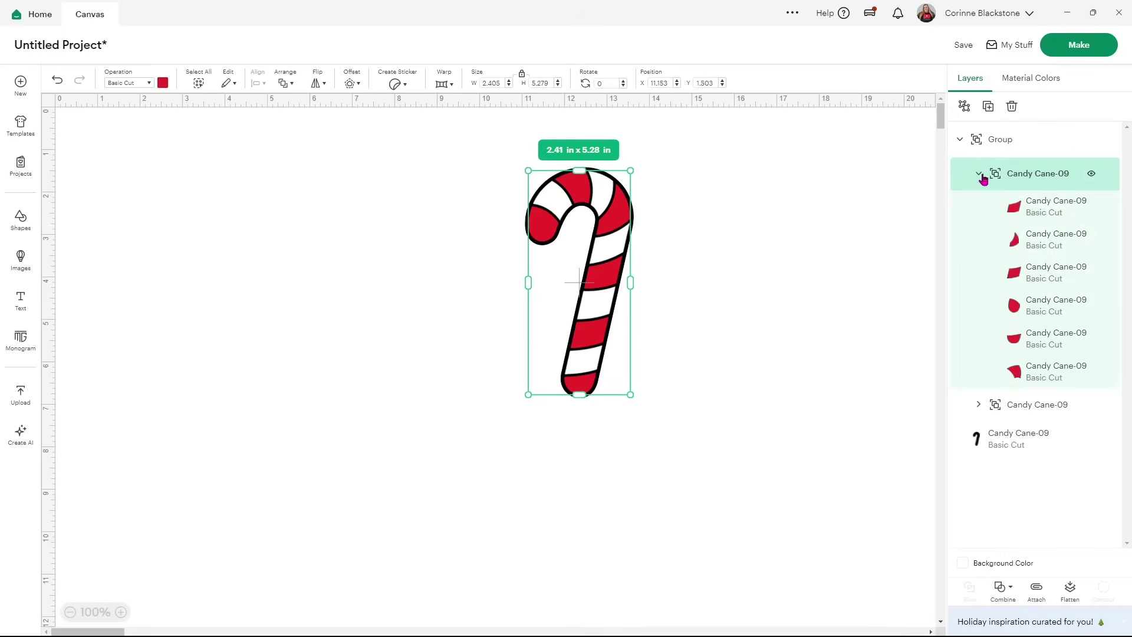
left_click(978, 405)
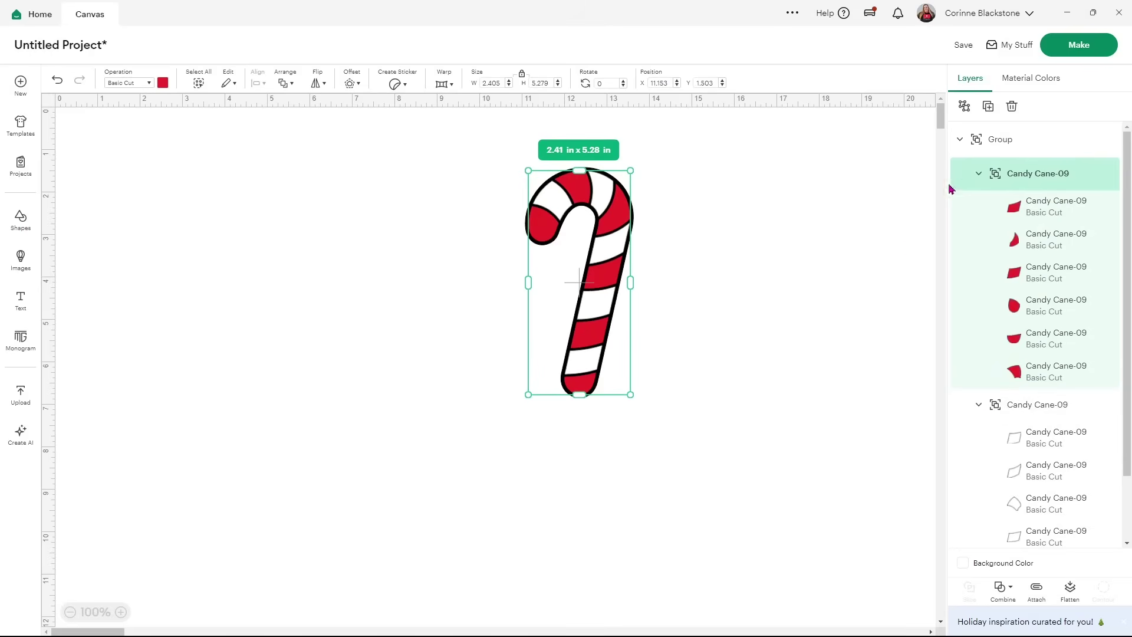
left_click(1006, 150)
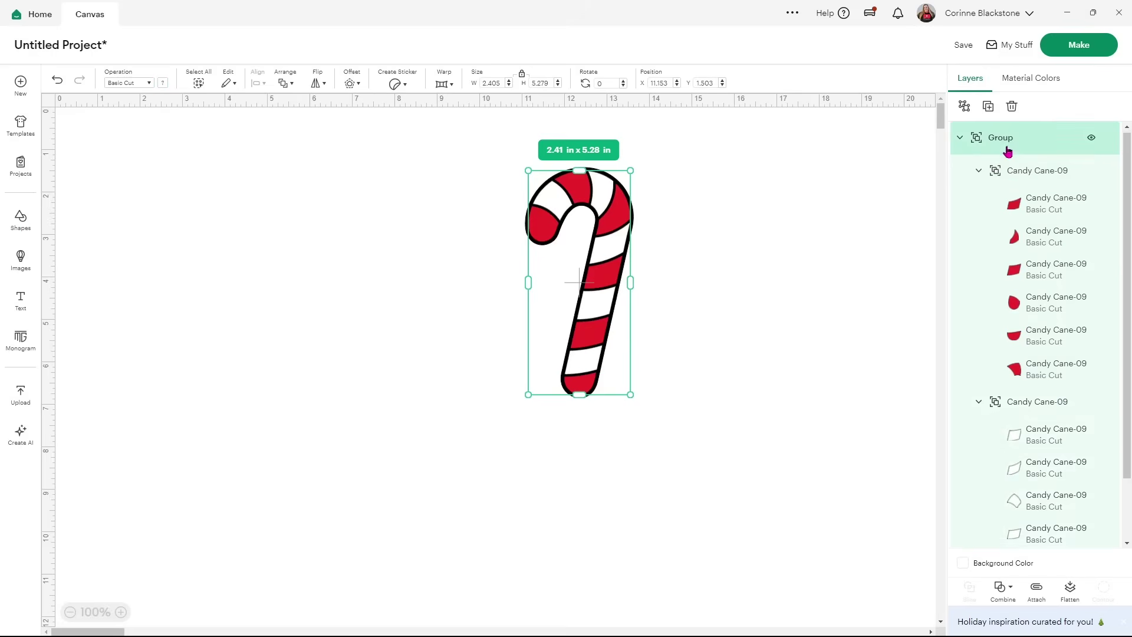
left_click(964, 106)
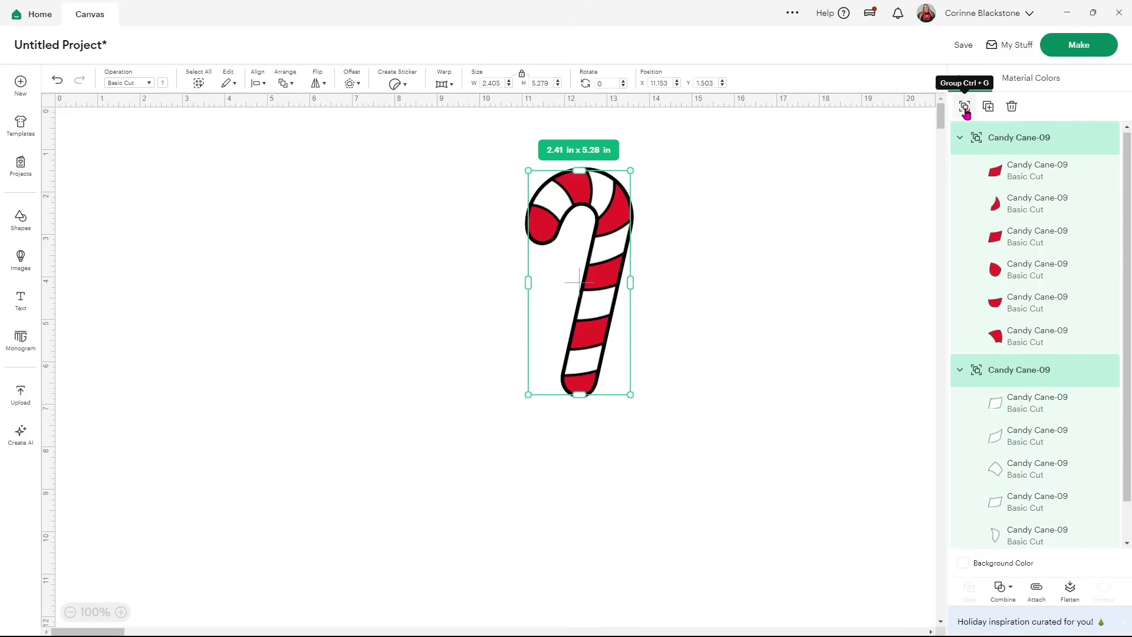
Step: Ungroup the red Candy Cane-09 subgroup into its individual stripe pieces
left_click(909, 240)
left_click(1022, 144)
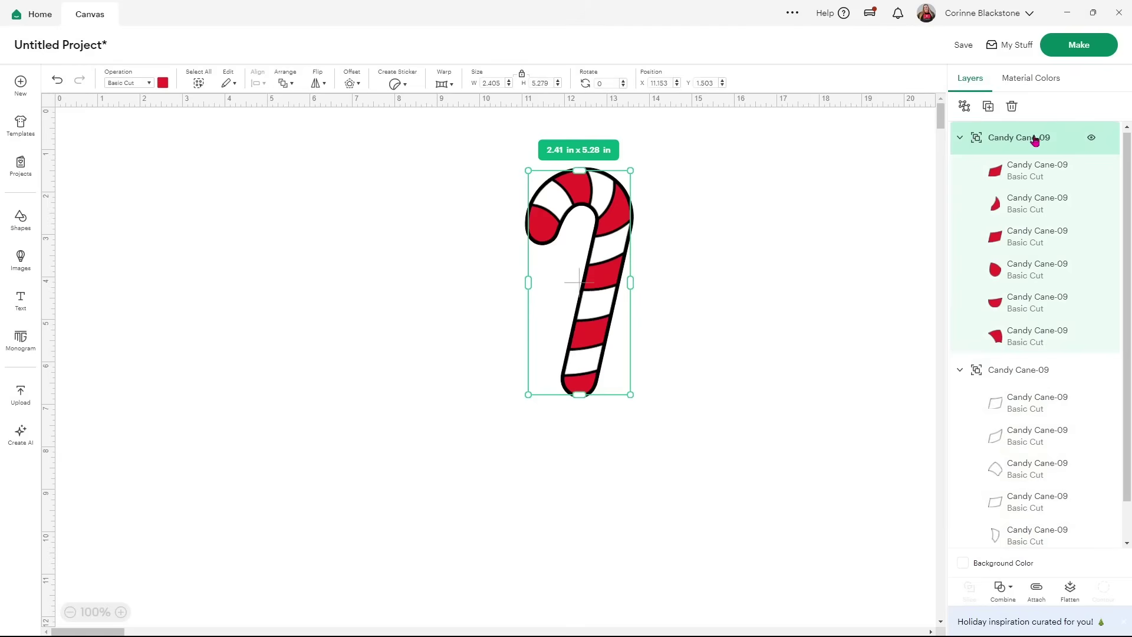
left_click(964, 107)
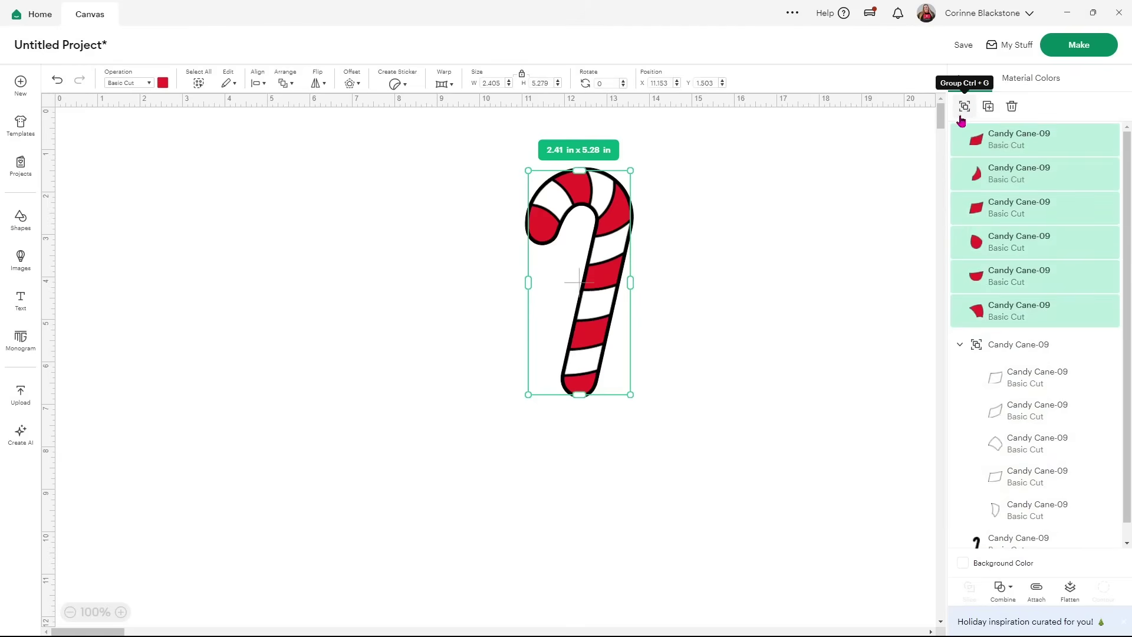
Step: Ungroup the white Candy Cane-09 subgroup and attach its stripe pieces together as one layer
left_click(987, 354)
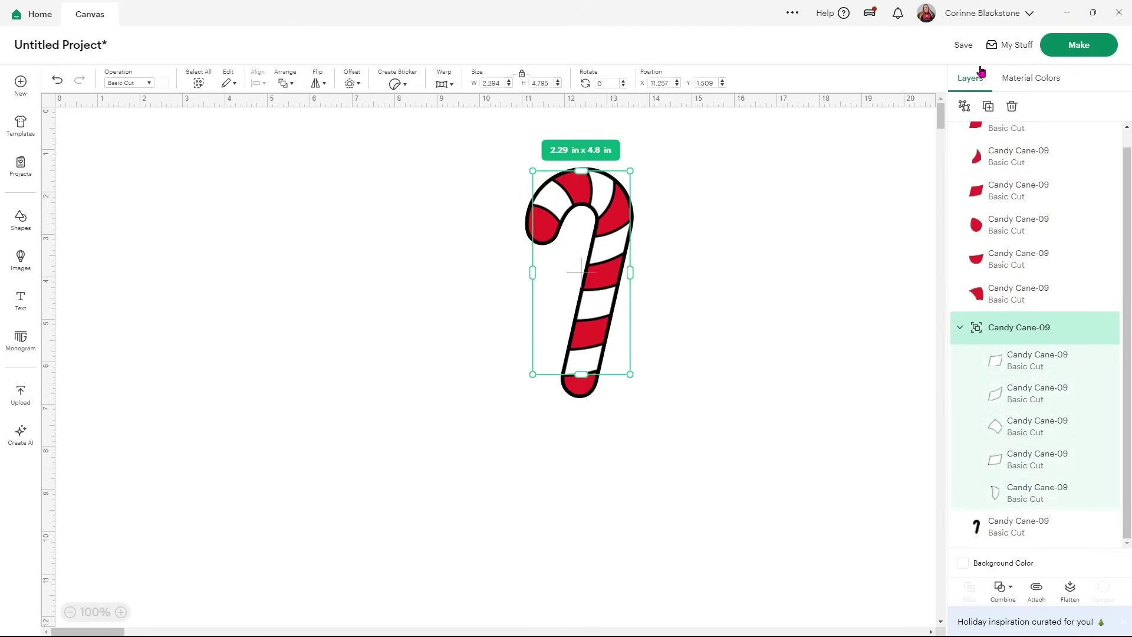
left_click(962, 106)
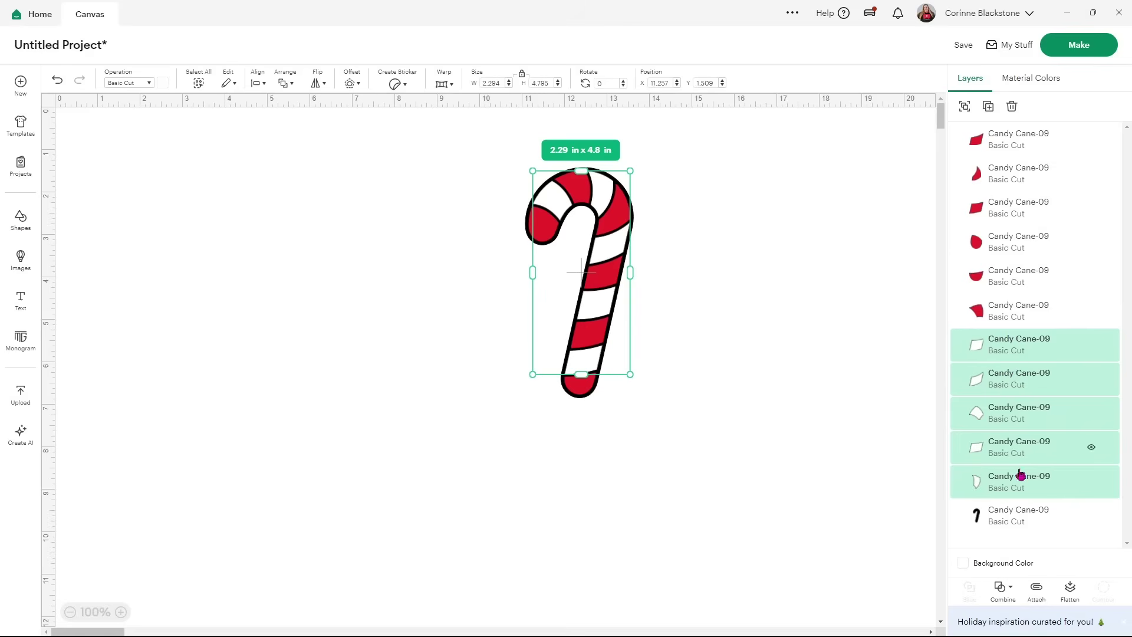
left_click(1034, 588)
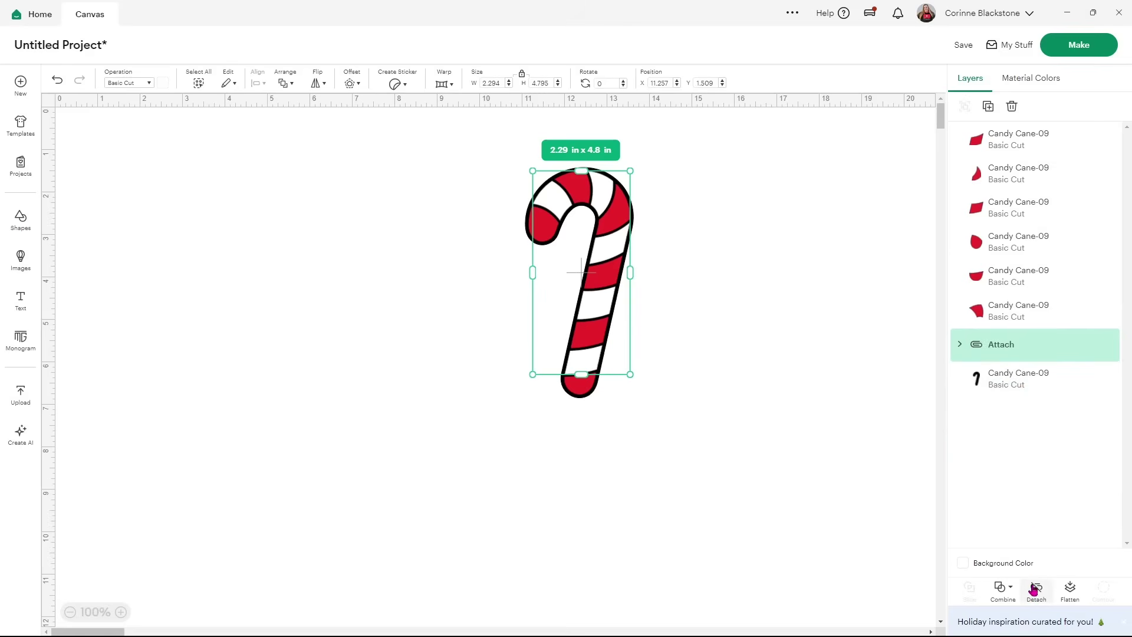
Step: Attach the six red Candy Cane-09 stripe pieces together as one layer
left_click(1000, 134)
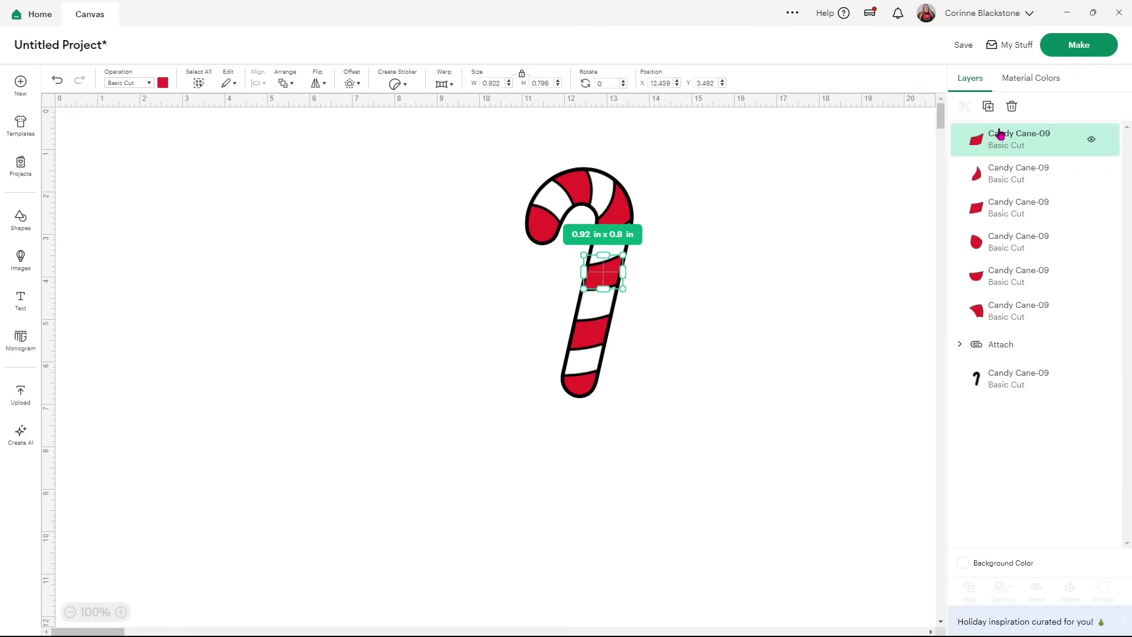
left_click(1012, 168, "shift")
left_click(1020, 200, "shift")
left_click(1021, 236, "shift")
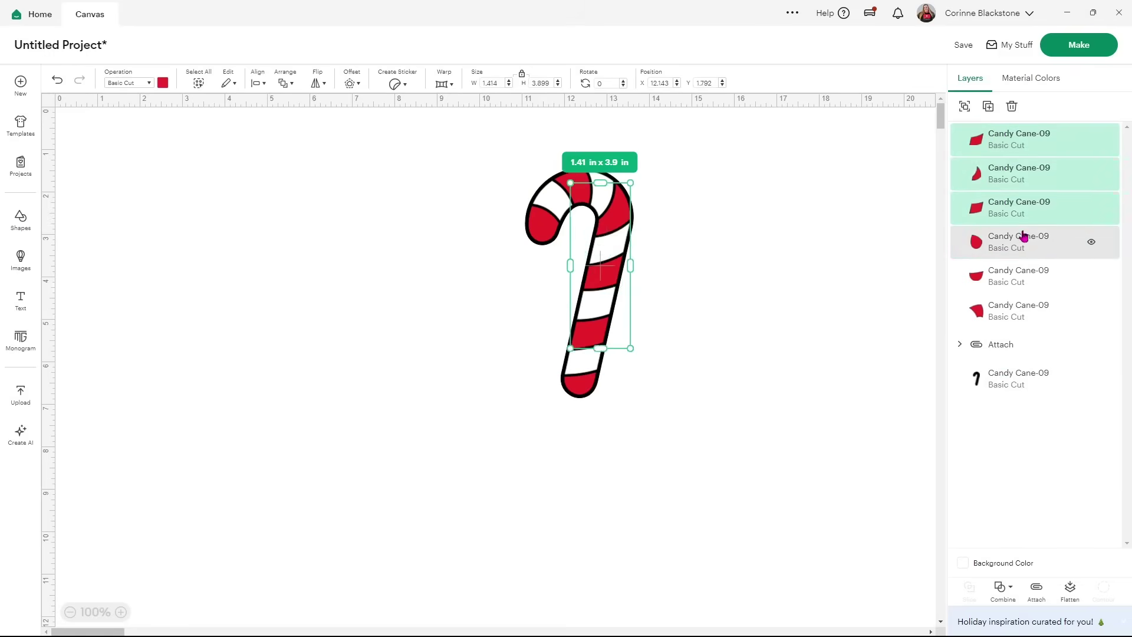
left_click(1019, 274, "shift")
left_click(1017, 317, "shift")
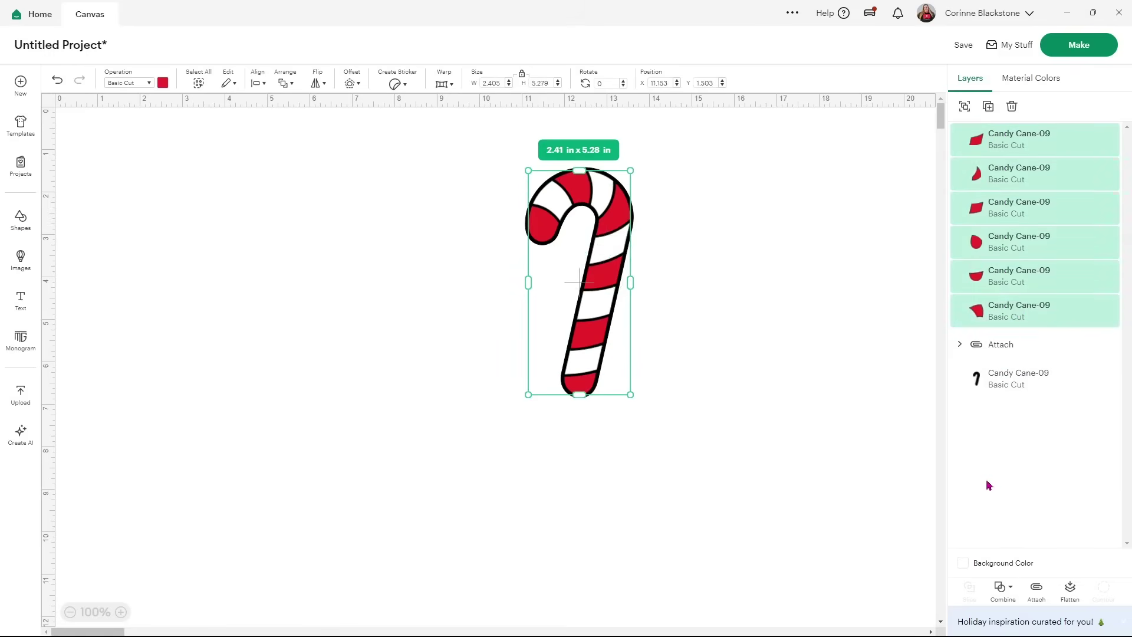
left_click(1033, 587)
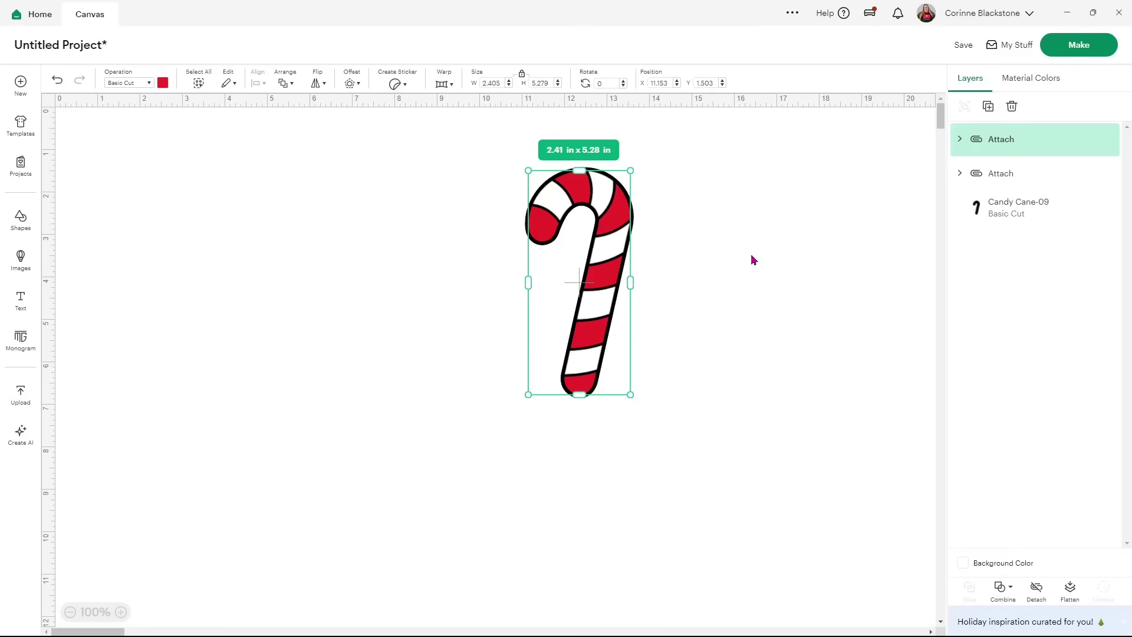
Step: Duplicate the black backing layer, place the copy beside the candy cane and recolor it with the design's red
left_click(1011, 204)
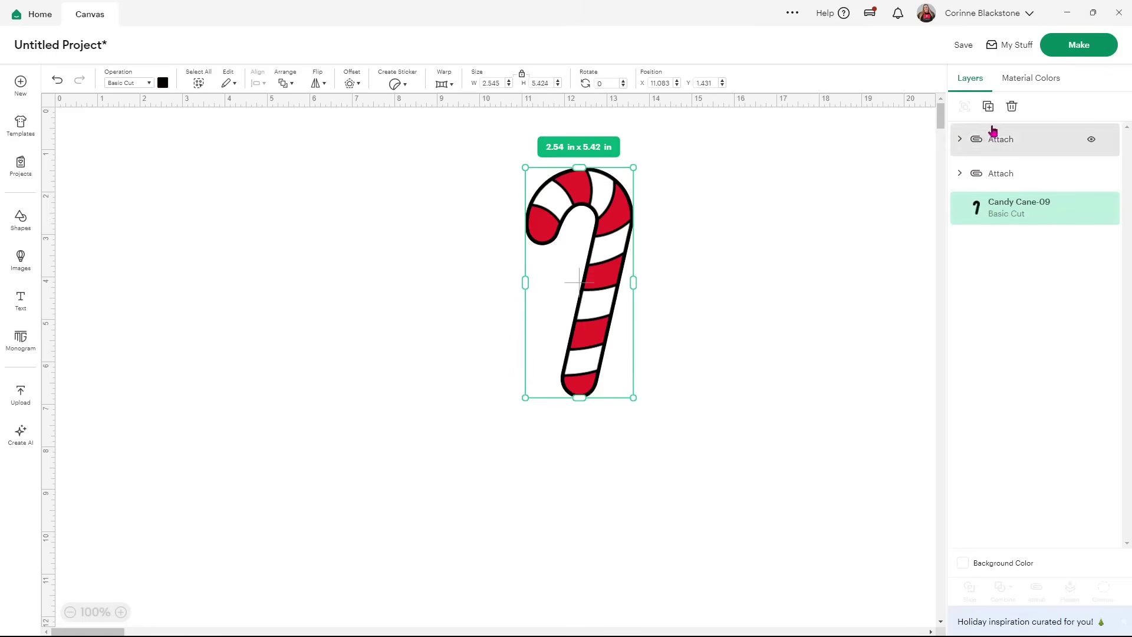
left_click(988, 106)
left_click_drag(630, 275, 809, 272)
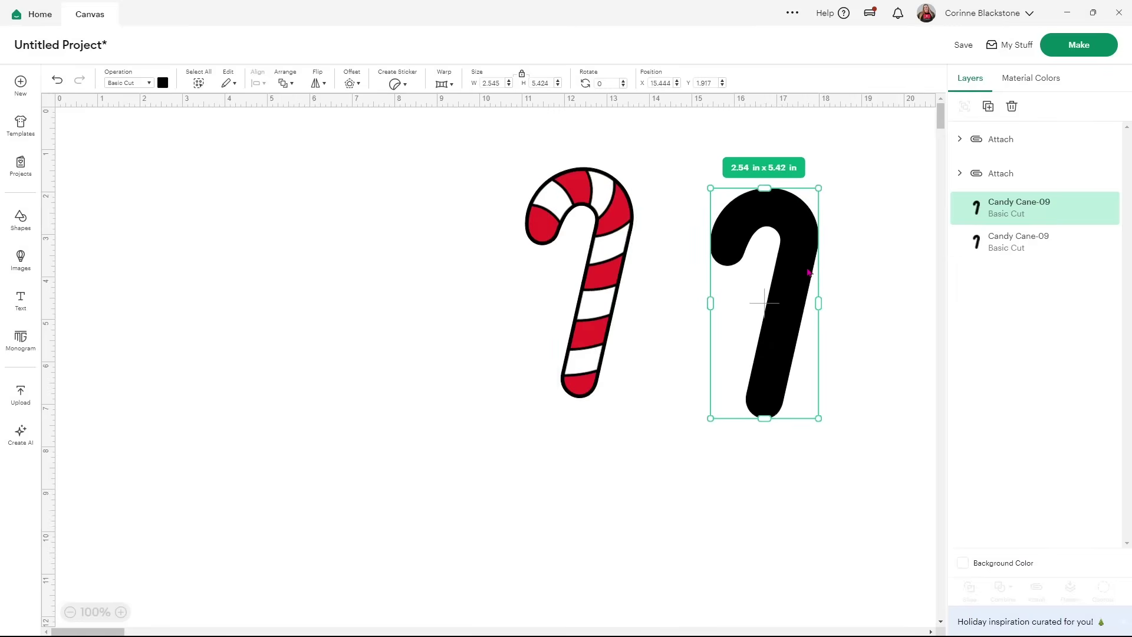
left_click(163, 83)
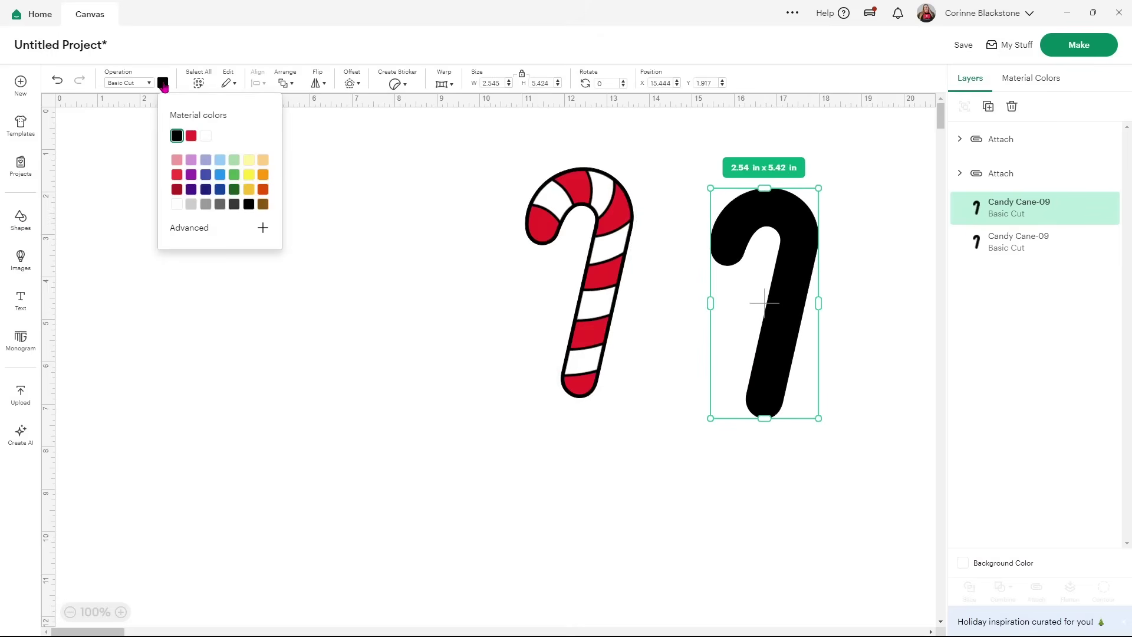
left_click(191, 135)
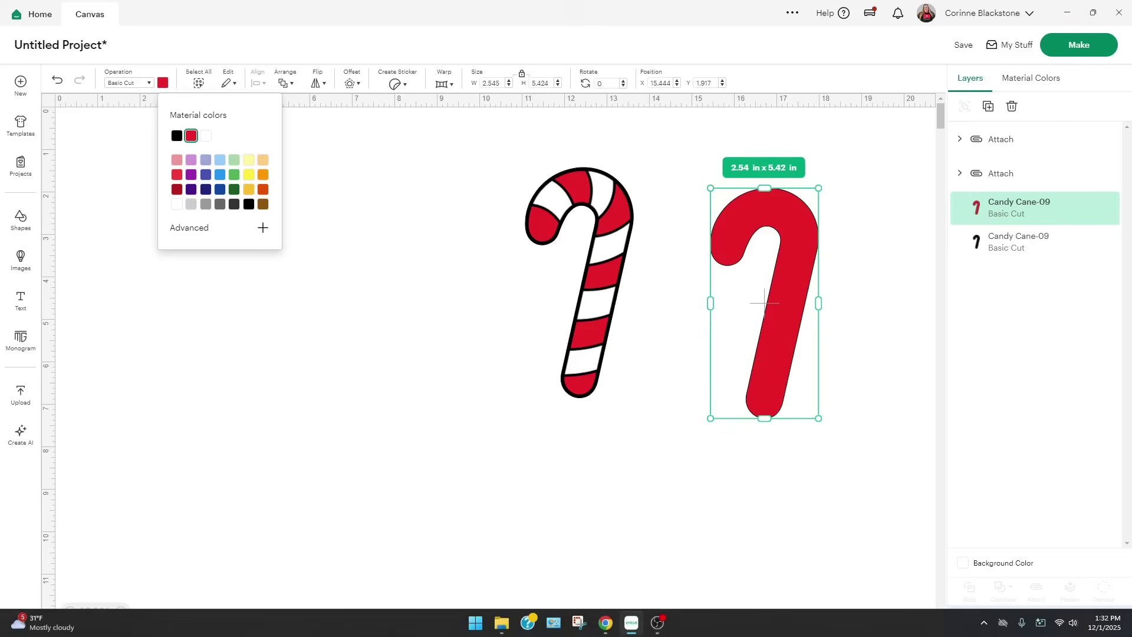
left_click(399, 429)
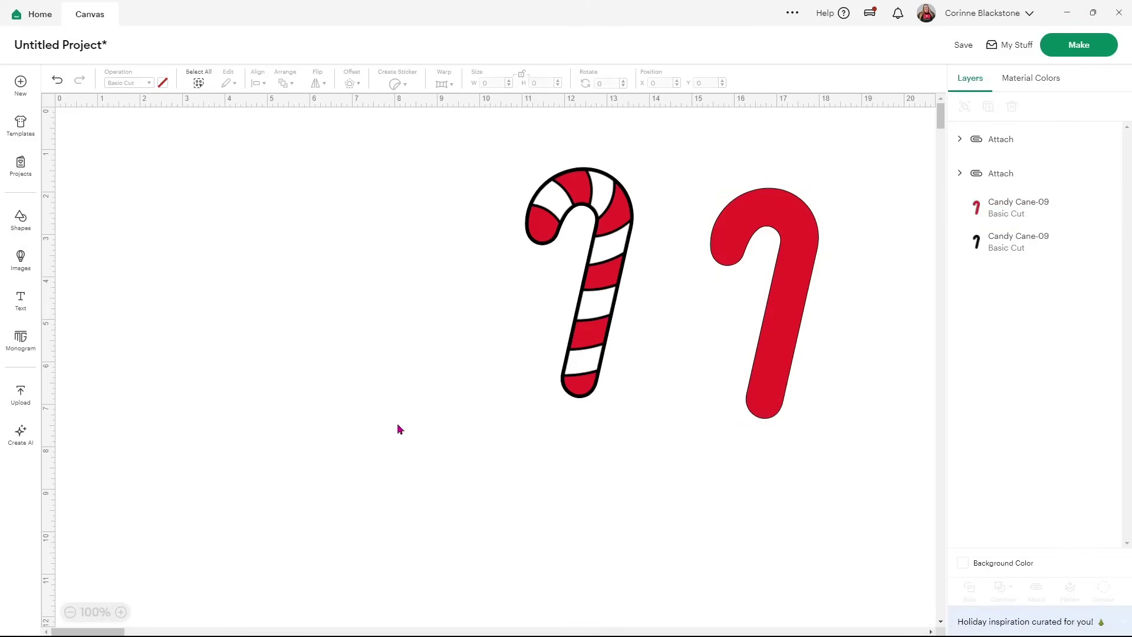
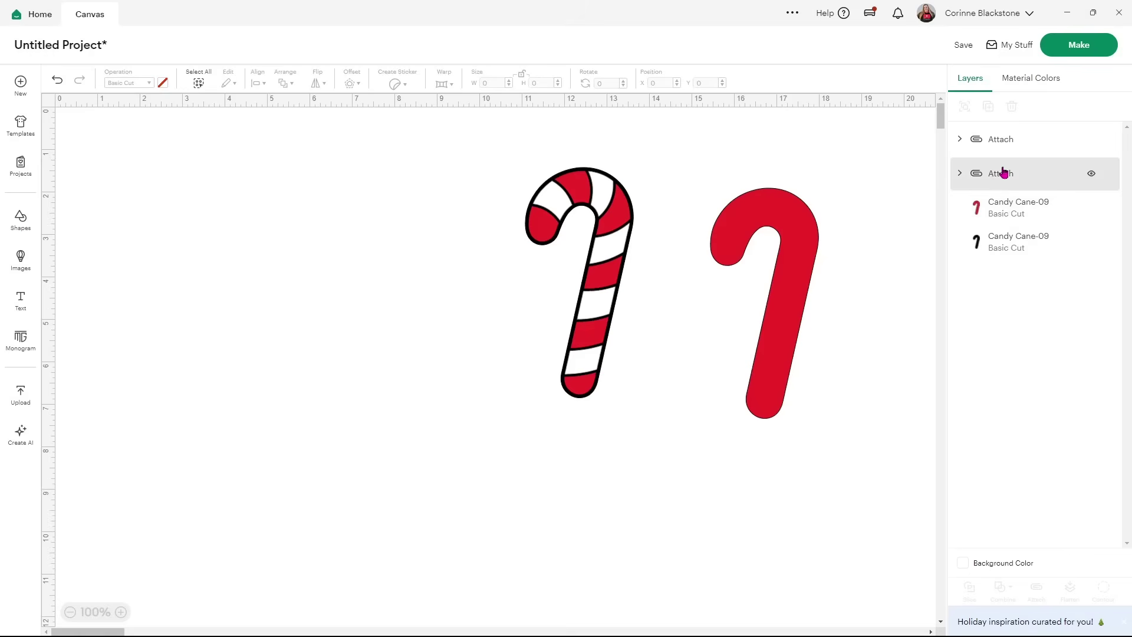
Step: Try to cut the attached red stripes out of the black backing with Exclude and move the result aside
left_click(1007, 137)
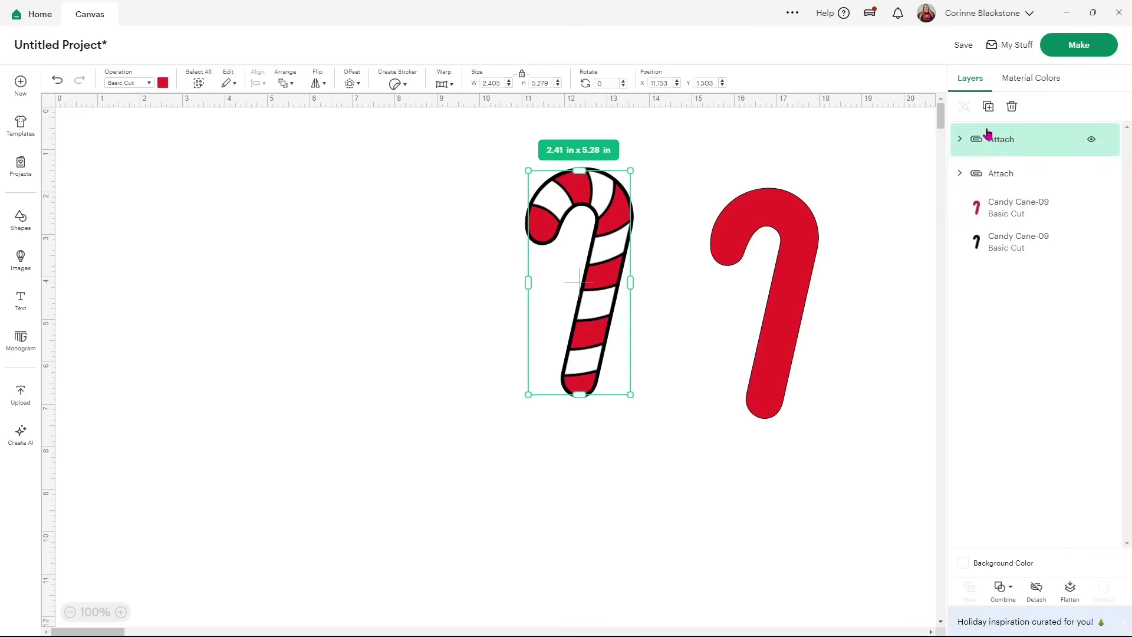
left_click(1002, 241, "shift")
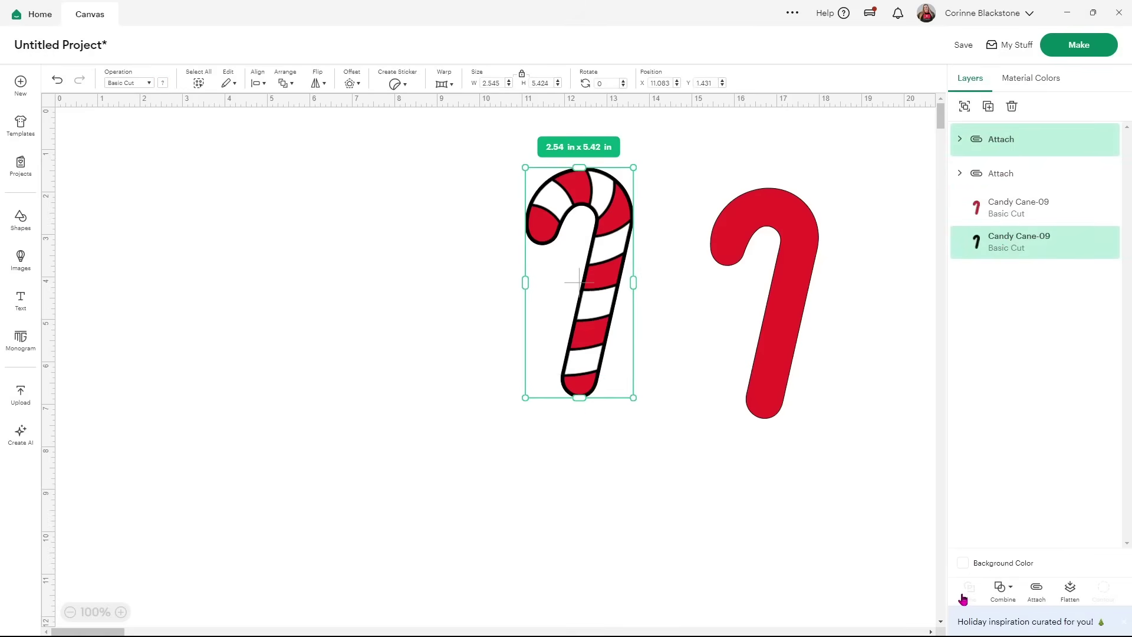
left_click(1012, 593)
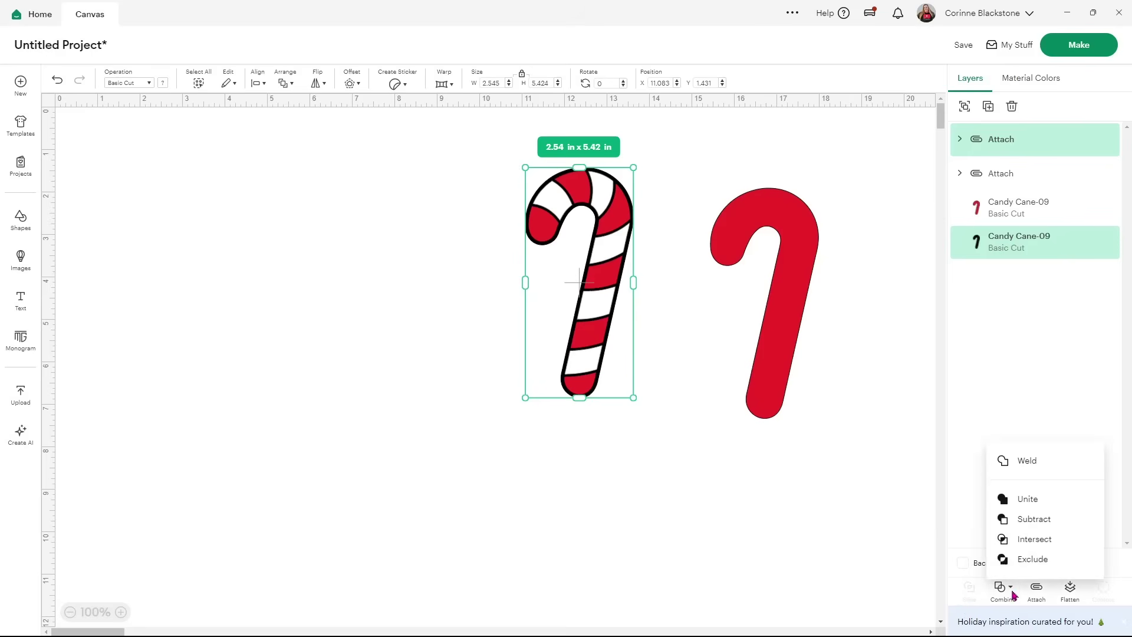
left_click(1031, 560)
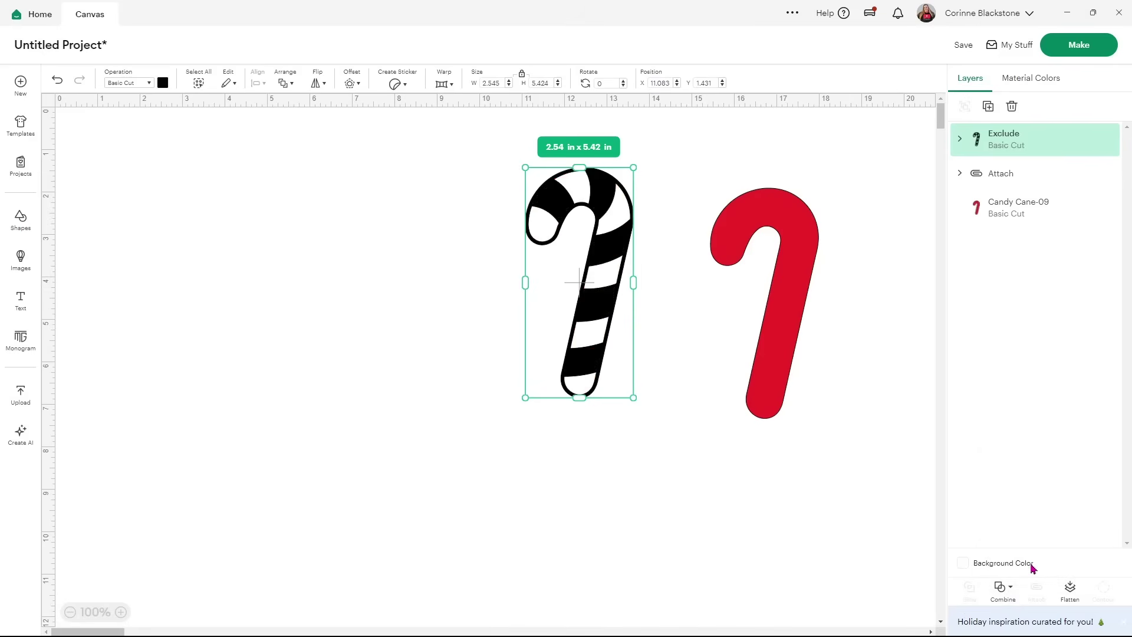
left_click_drag(626, 237, 705, 380)
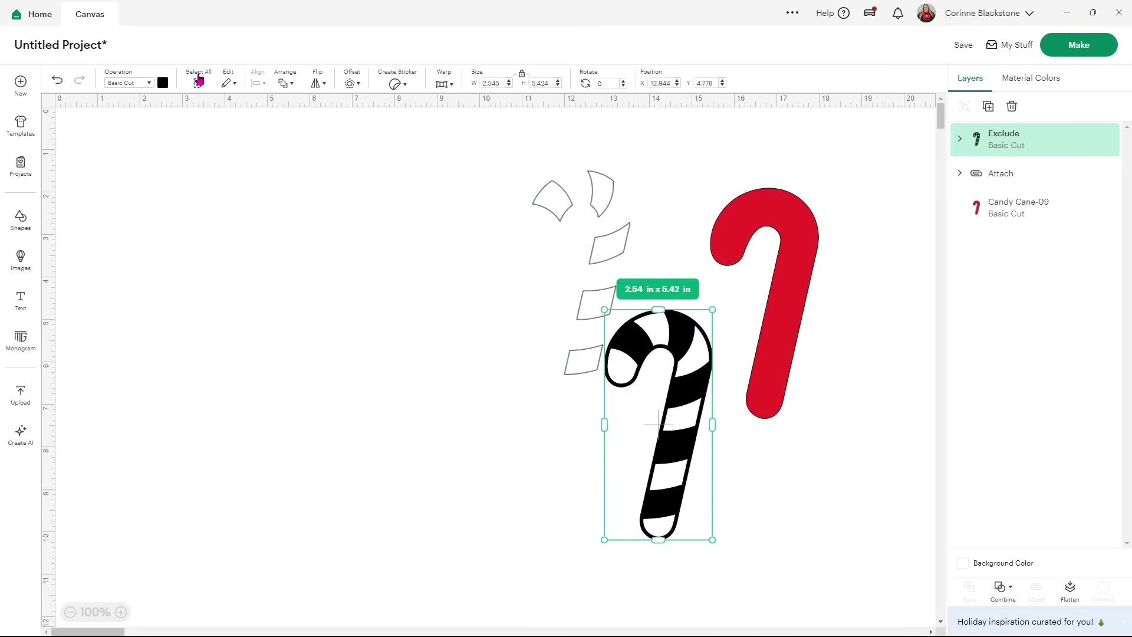
Step: Undo the move of the excluded shape and the Exclude operation
left_click(57, 80)
left_click(57, 80)
left_click(57, 80)
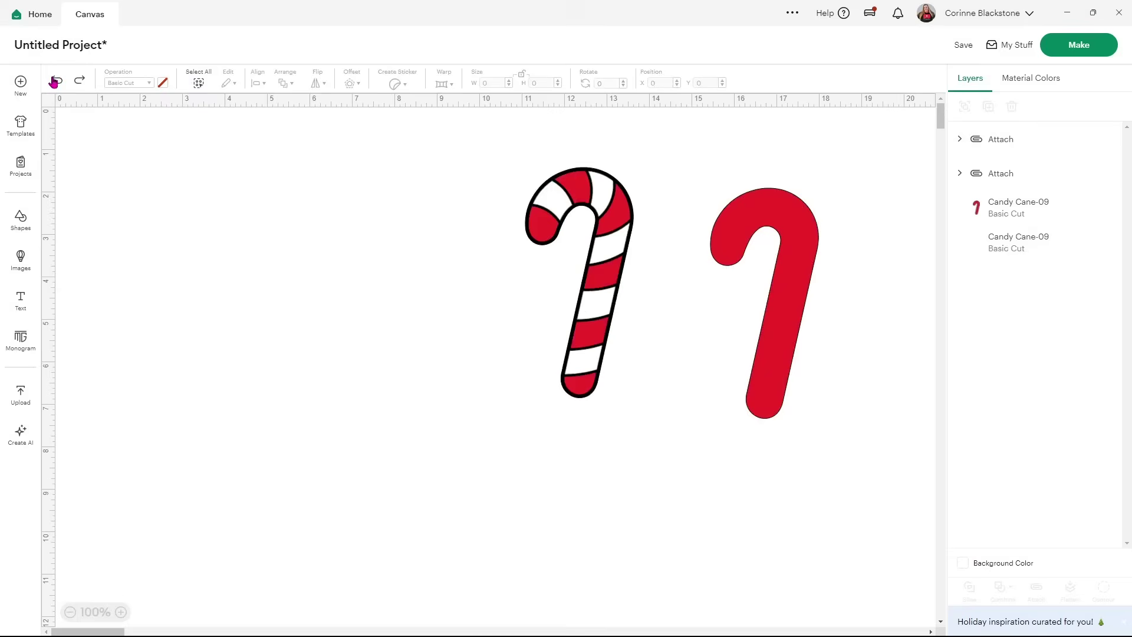
Step: Weld the attached red stripes into a single shape
left_click(998, 144)
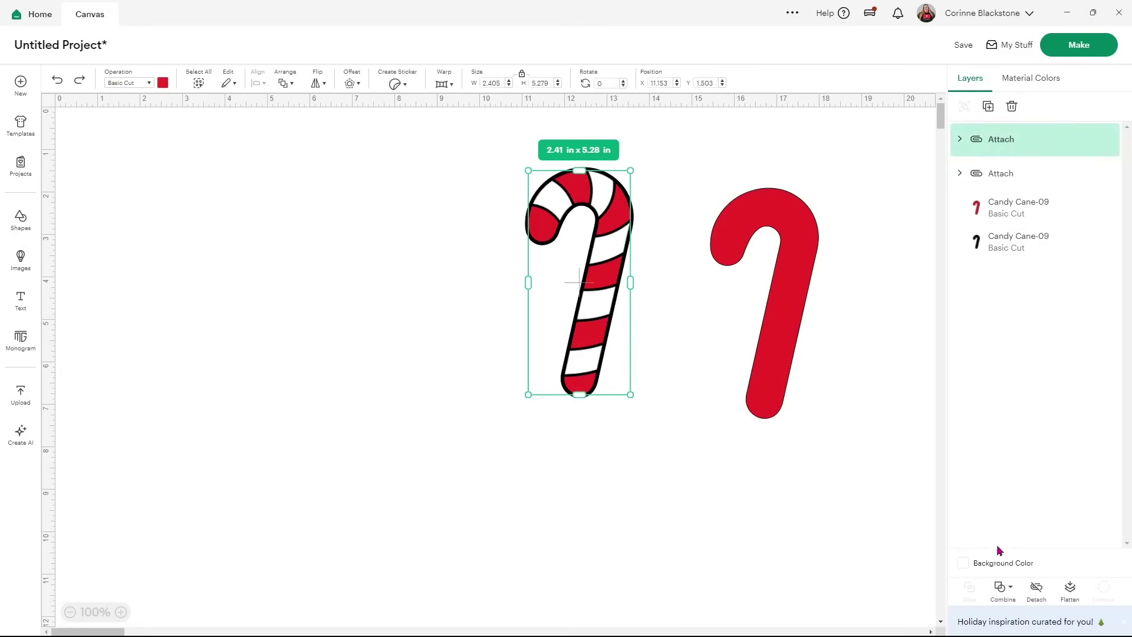
left_click(1002, 586)
left_click(1027, 467)
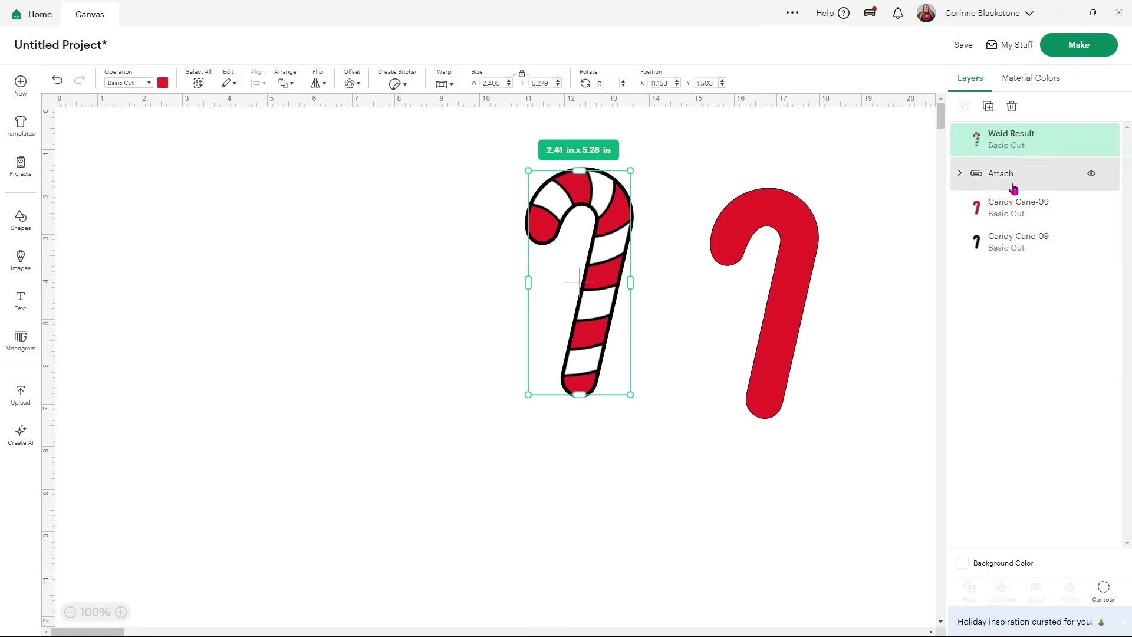
Step: Slice the welded red stripes out of the black backing and move the cut black layer onto the solid red cane
left_click(1027, 240, "shift")
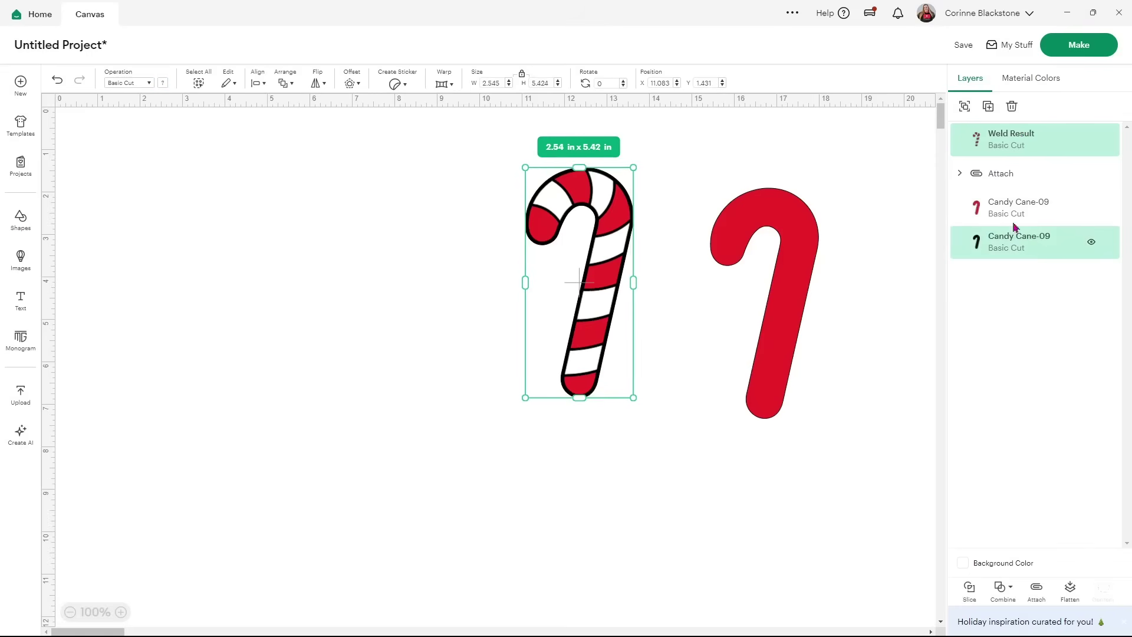
left_click(968, 594)
left_click_drag(614, 257, 795, 276)
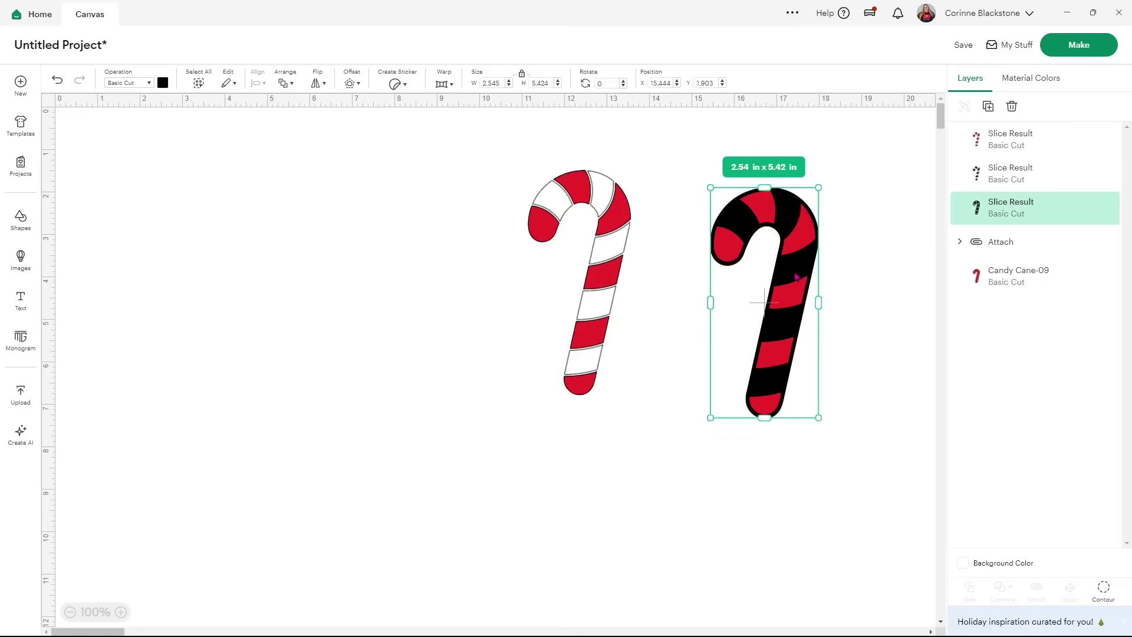
left_click(432, 186)
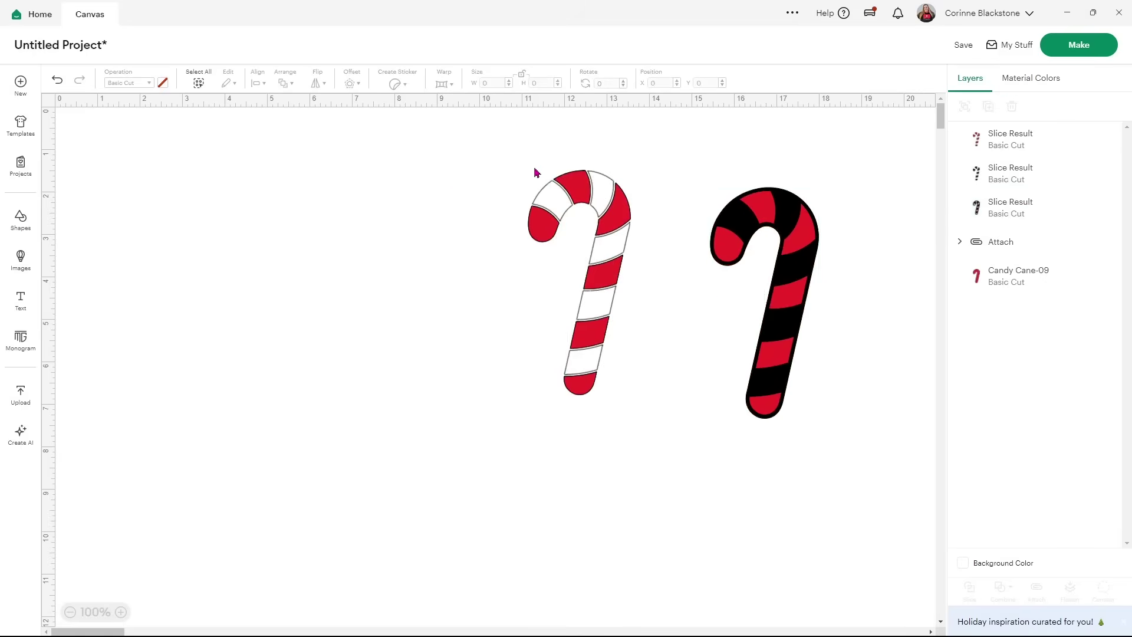
Step: Pull apart the leftover slice pieces and attached white stripes and delete them from the canvas
left_click_drag(537, 178, 400, 258)
left_click_drag(544, 228, 196, 261)
left_click_drag(604, 429, 199, 288)
key("Delete")
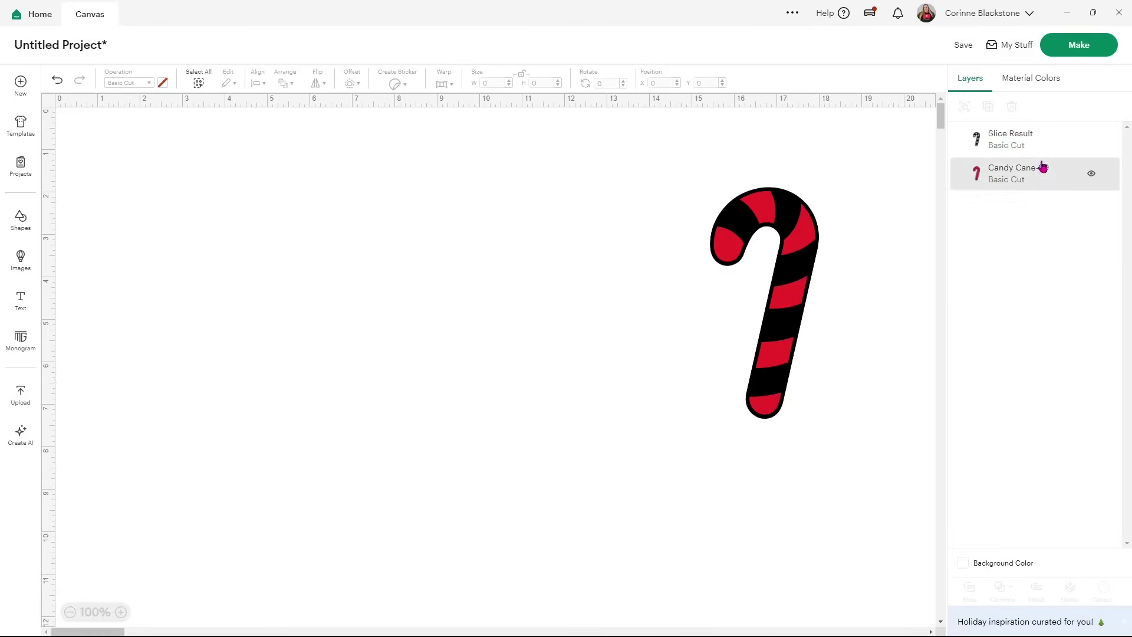
Step: Recolor the sliced black layer on the red cane white
left_click(1023, 147)
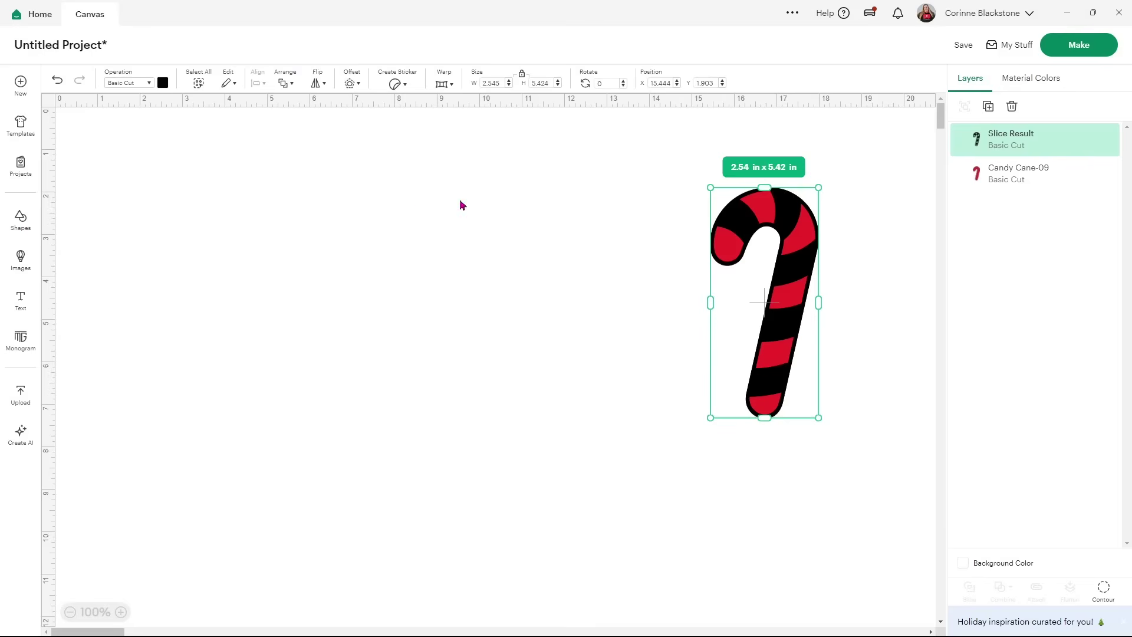
left_click(164, 84)
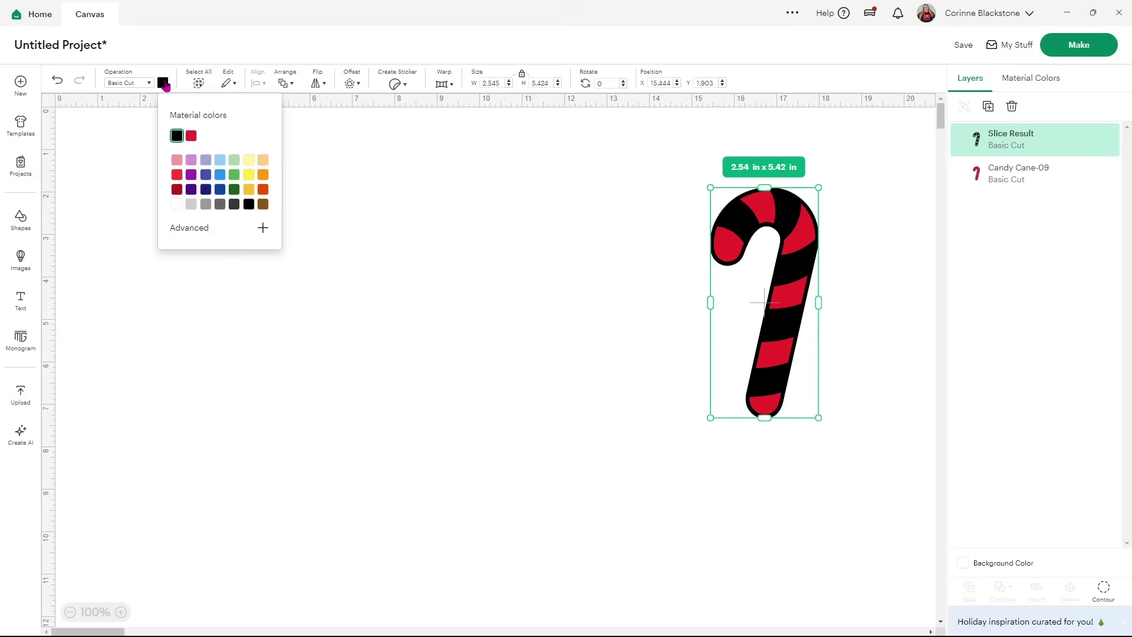
left_click(176, 204)
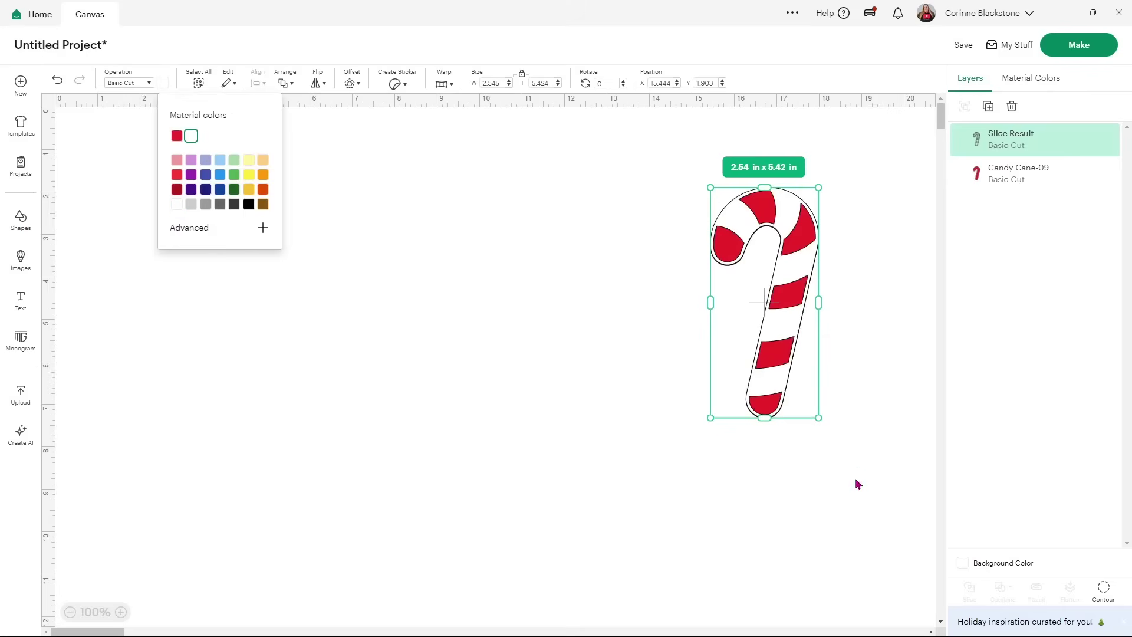
Step: Set the canvas background color to light gray
left_click(961, 564)
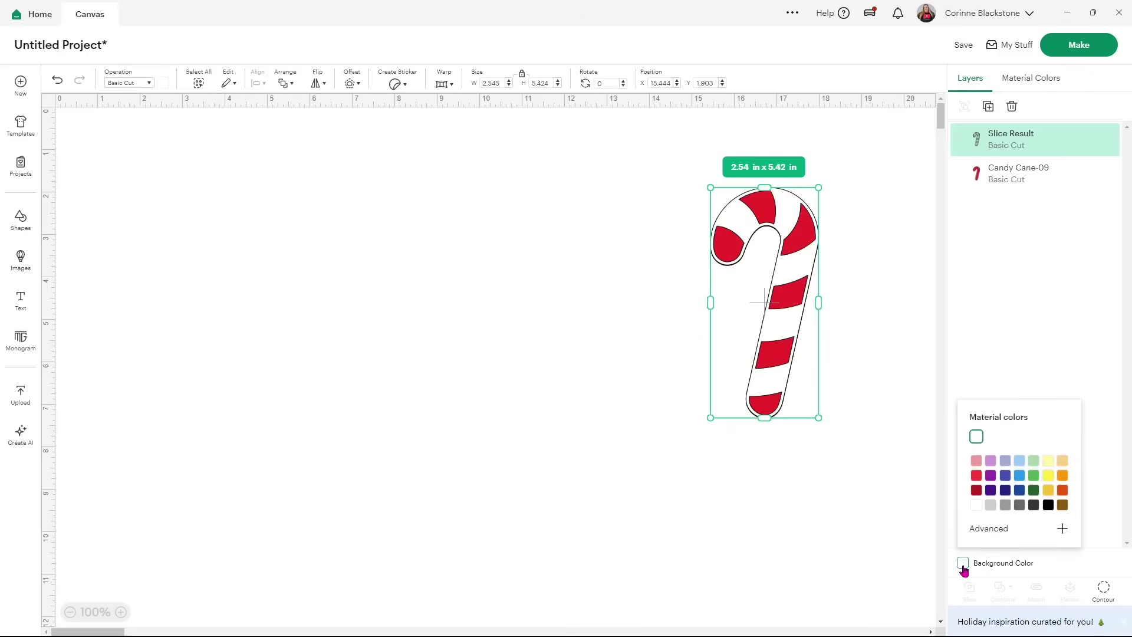
left_click(990, 505)
left_click(483, 443)
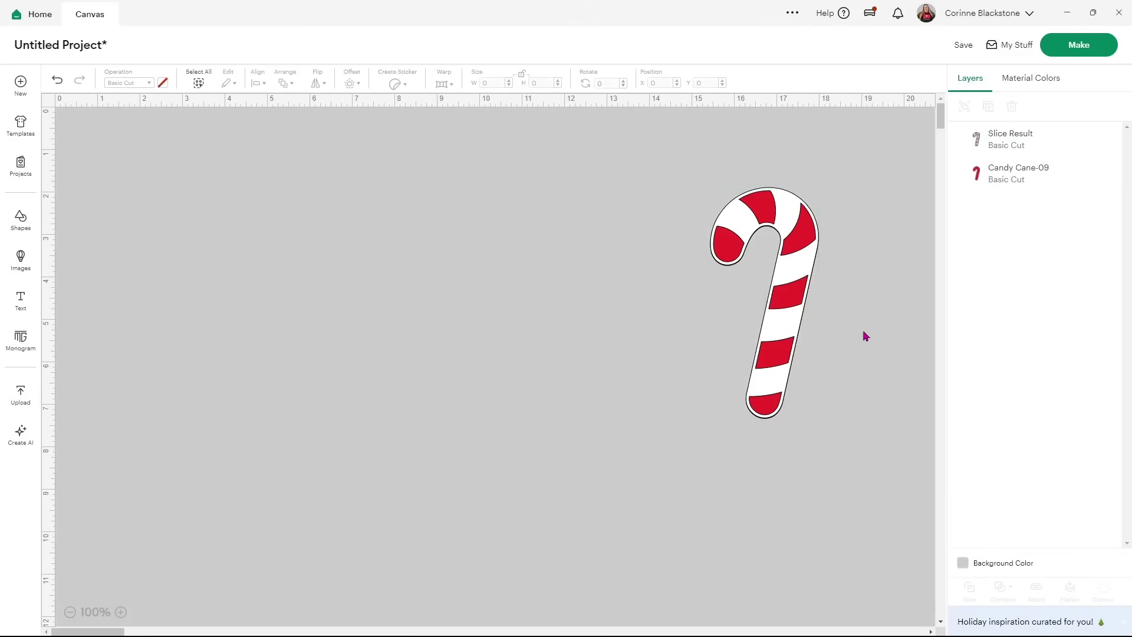
Step: Move the solid red cane and the white cutout layer apart so each can be seen separately
left_click_drag(869, 336, 546, 248)
left_click(384, 242)
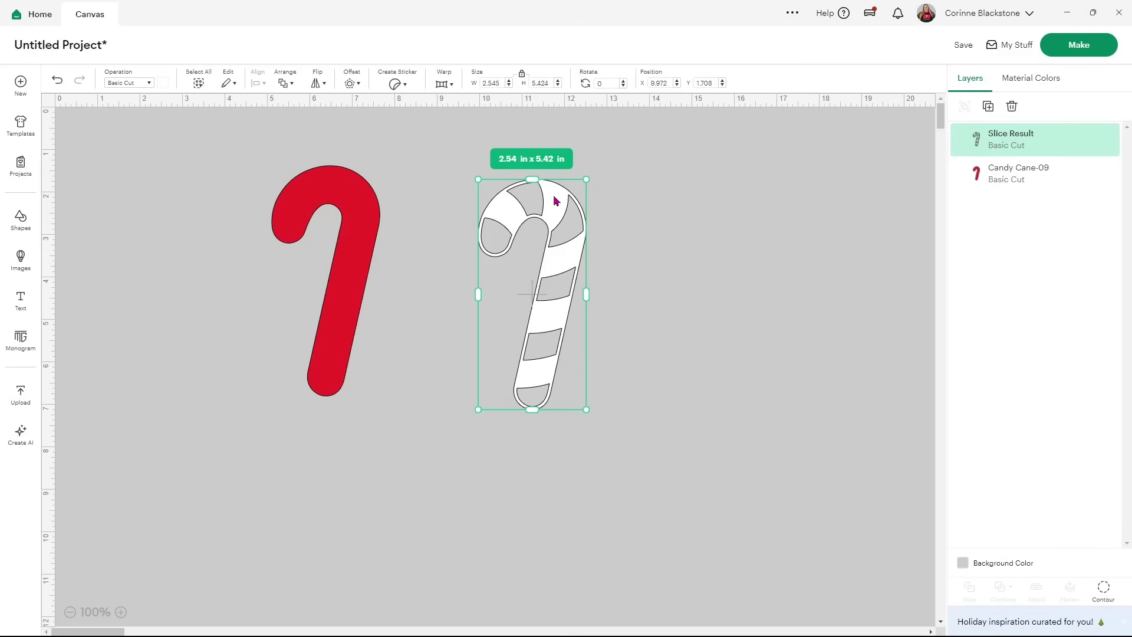
left_click(375, 233)
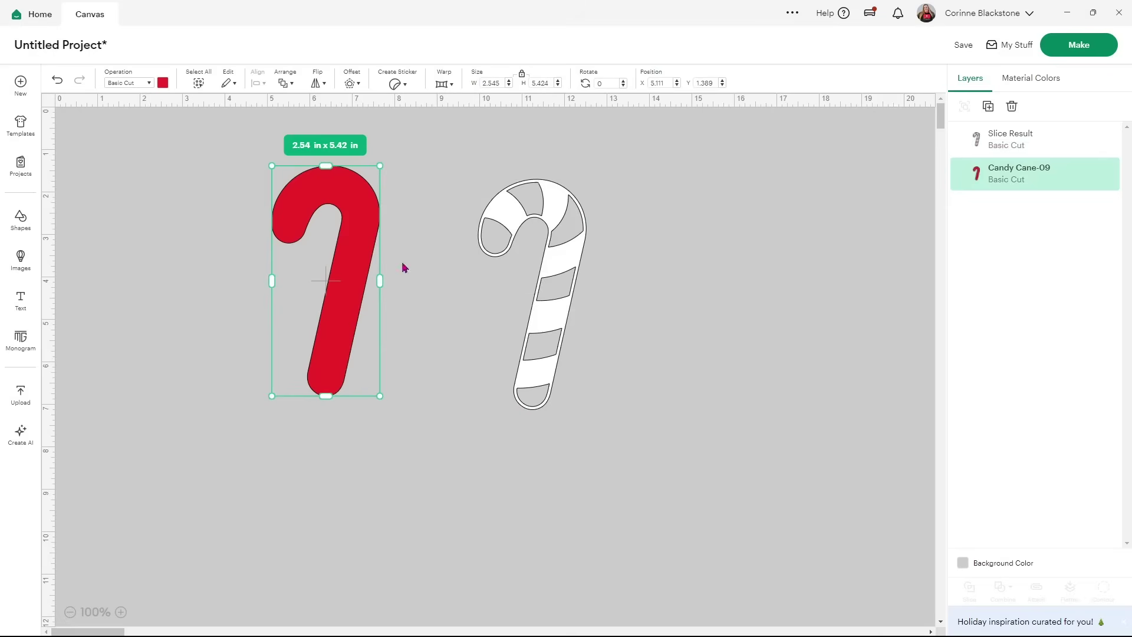
Step: Select the red cane and the white cutout layer together and center-align them on each other
left_click_drag(648, 295, 262, 268)
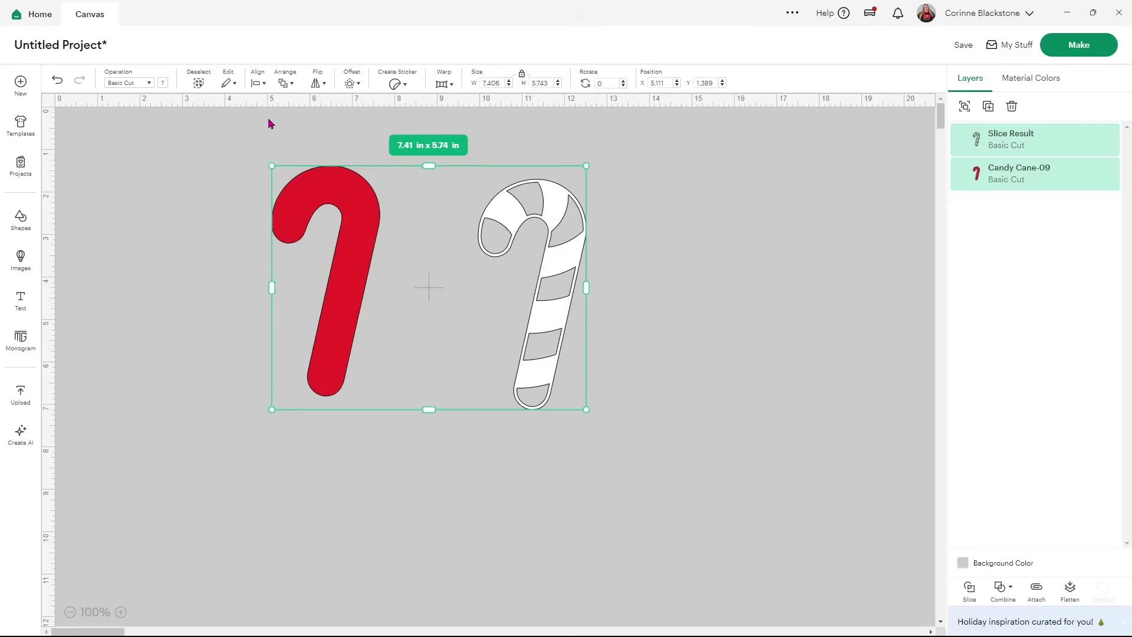
left_click(257, 83)
left_click(285, 245)
Step: Enlarge the two stacked layers together to about 5.04 × 10.75 in and reposition them on the canvas
left_click_drag(483, 403, 581, 464)
left_click_drag(537, 423, 532, 375)
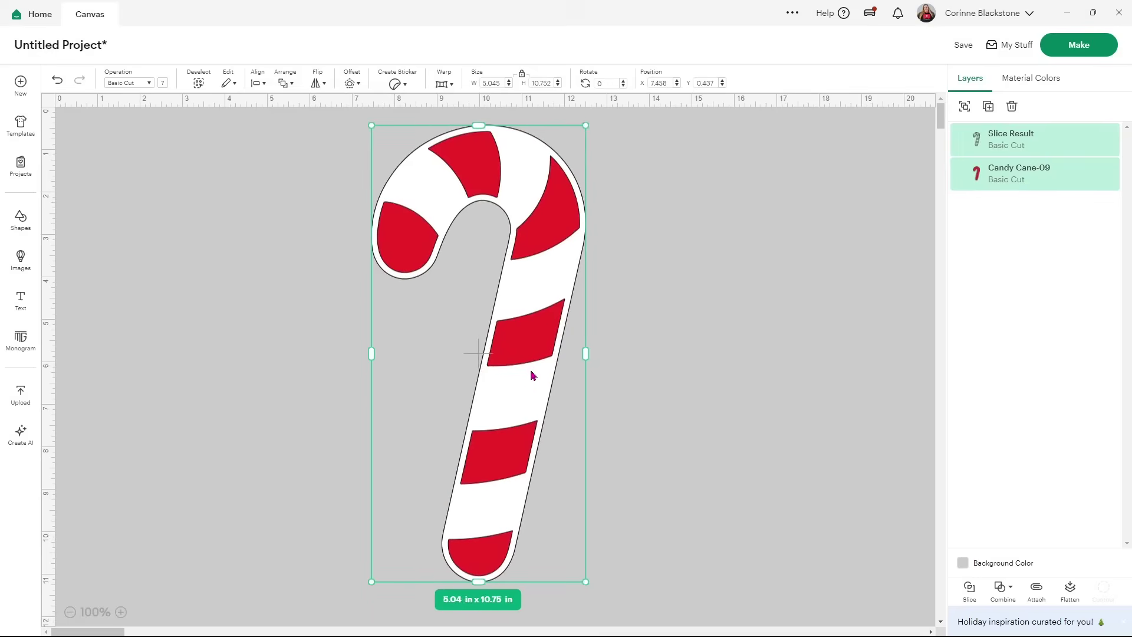
left_click(663, 317)
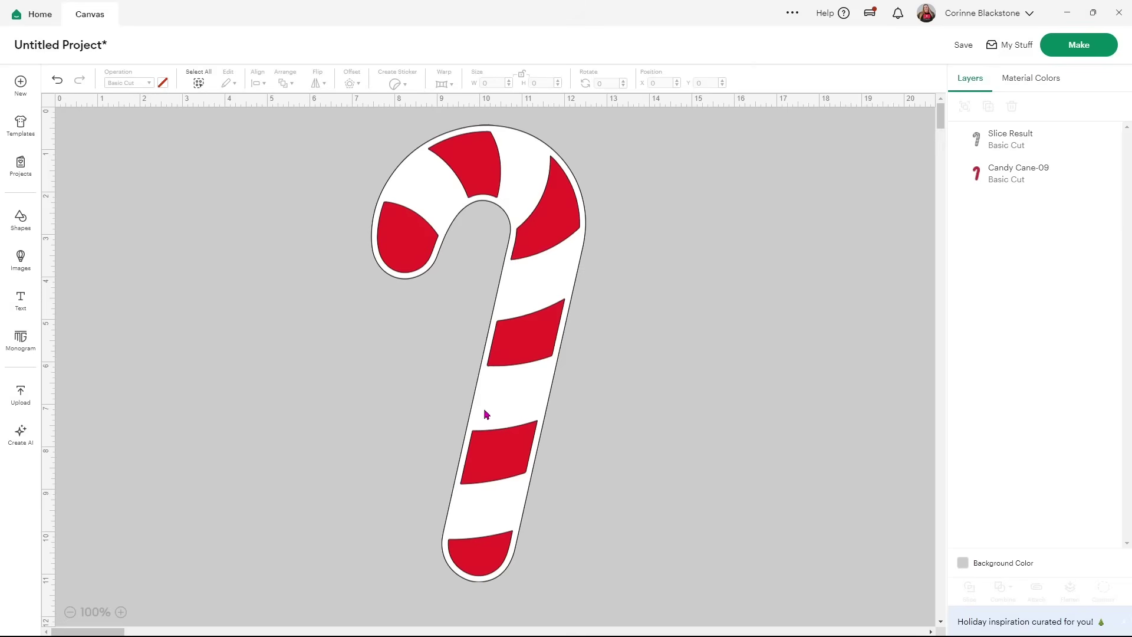
Step: Add a text layer with the person's first name and list the system fonts available for it
left_click(31, 300)
type("Corinne")
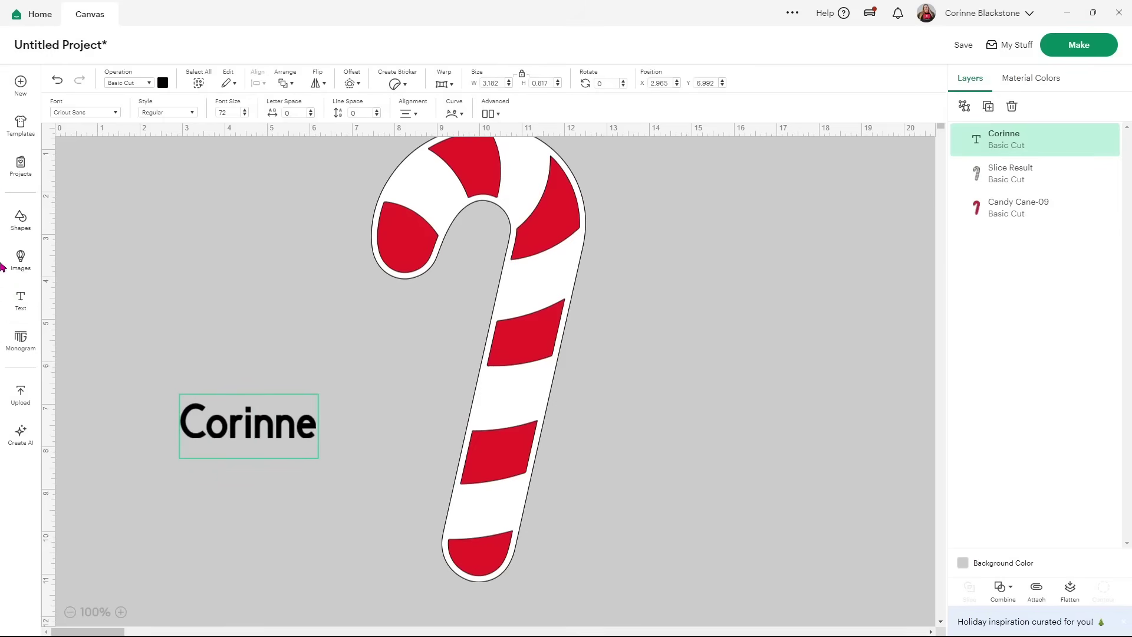
left_click(118, 117)
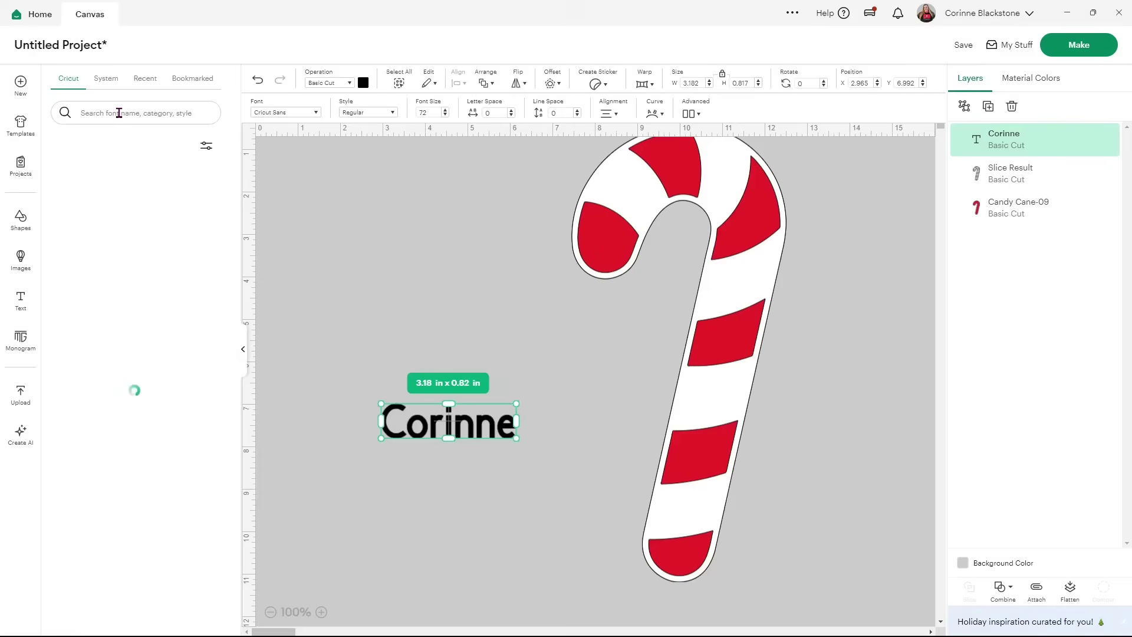
left_click(107, 86)
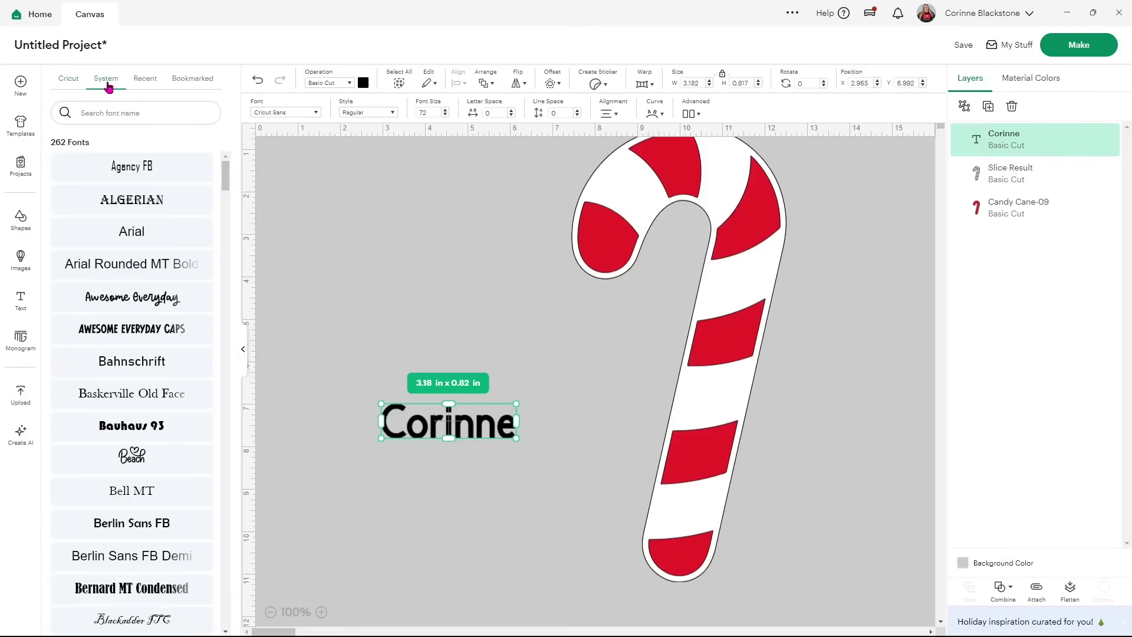
Step: Try the fonts Awesome Everyday, Awesome Everyday Caps and Christmas Shine on the name text
left_click(160, 304)
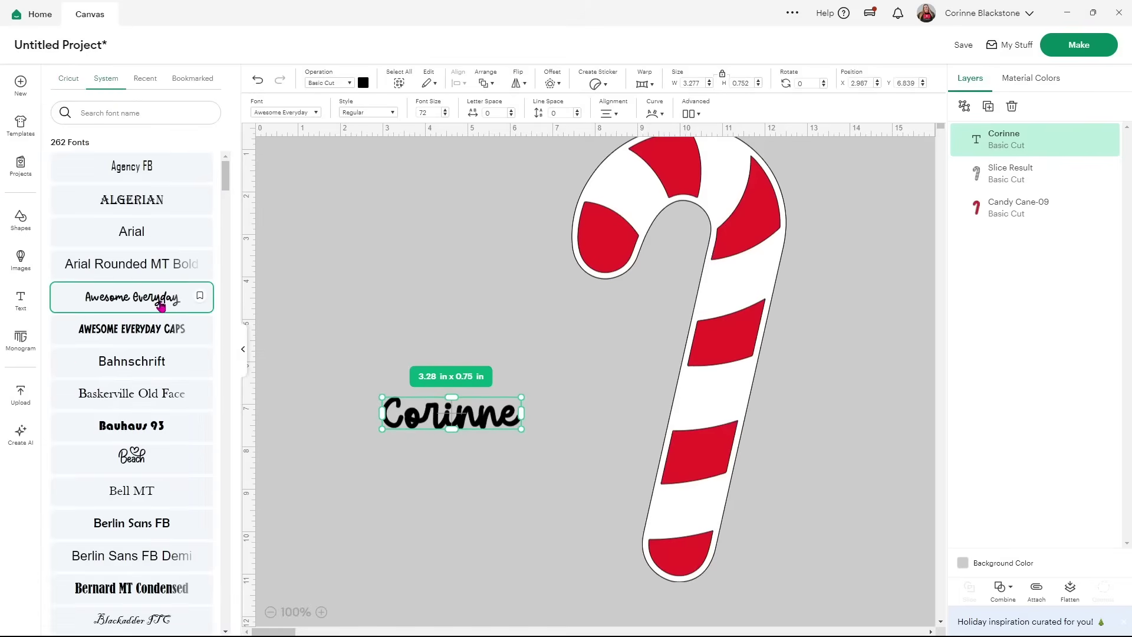
left_click(146, 332)
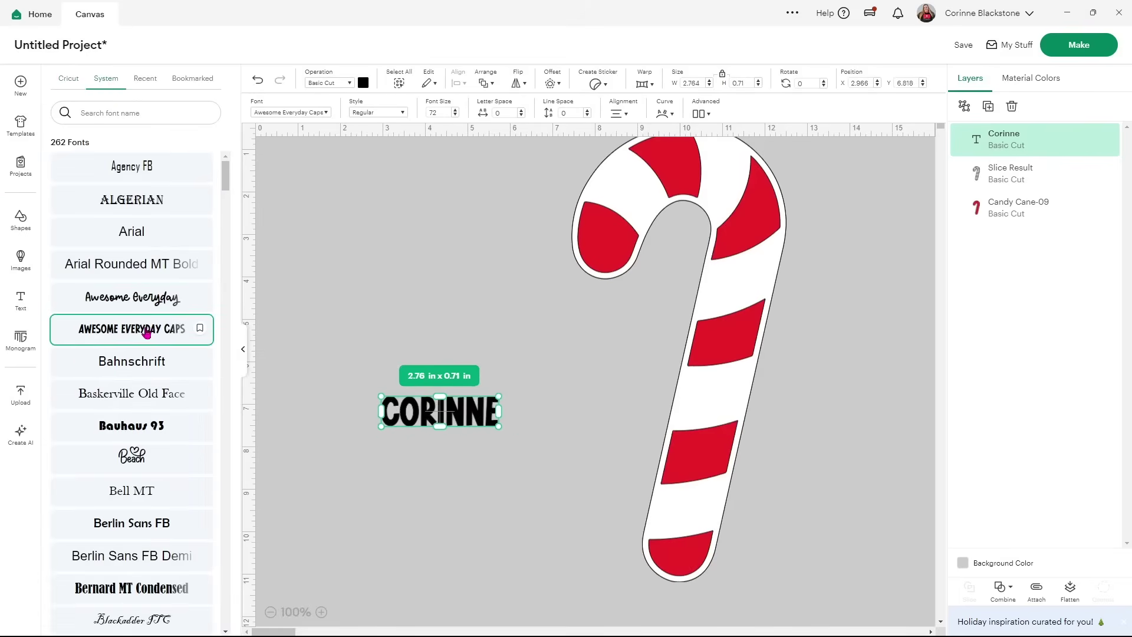
scroll(136, 354, "down", 6)
scroll(137, 362, "down", 8)
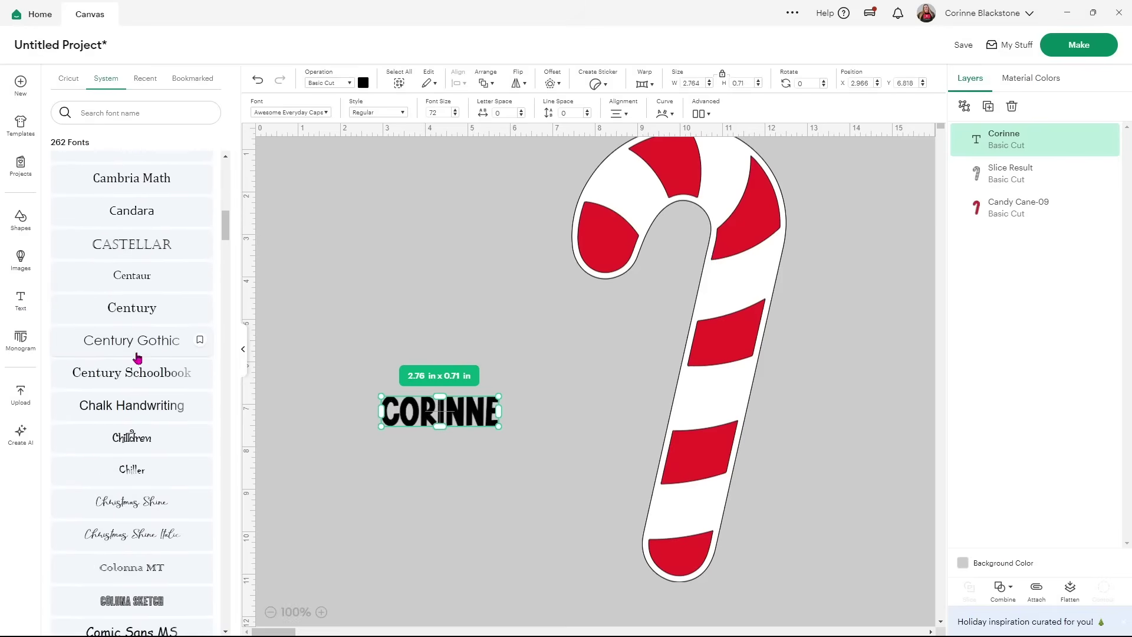
scroll(137, 356, "down", 1)
left_click(114, 437)
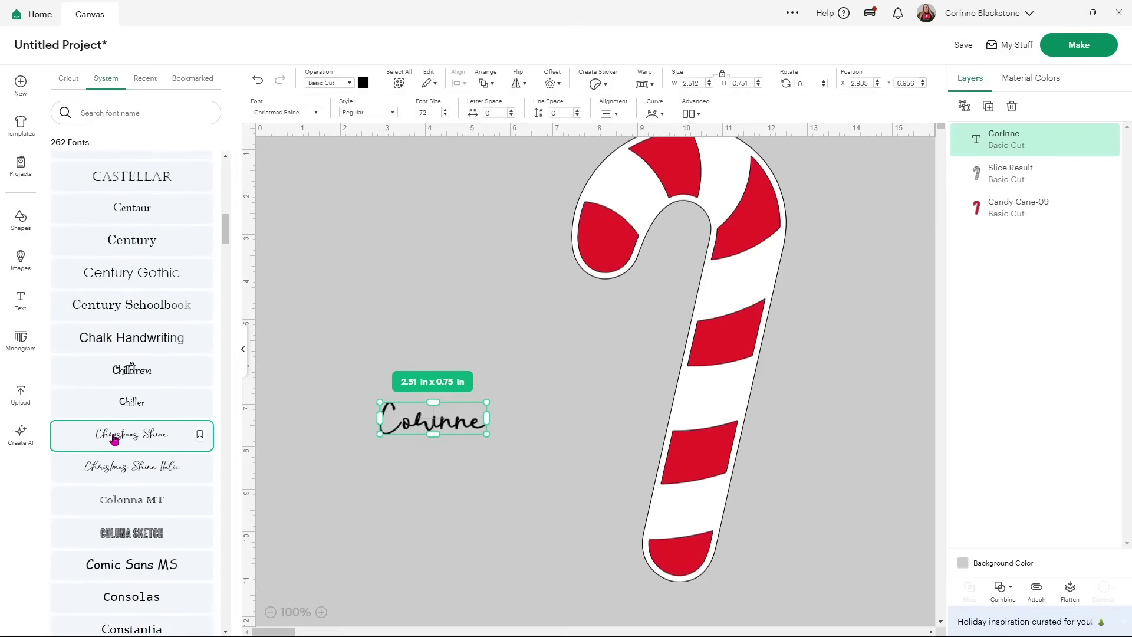
Step: Try the fonts Dreamer and Enjoy Summer on the name text
scroll(118, 430, "down", 8)
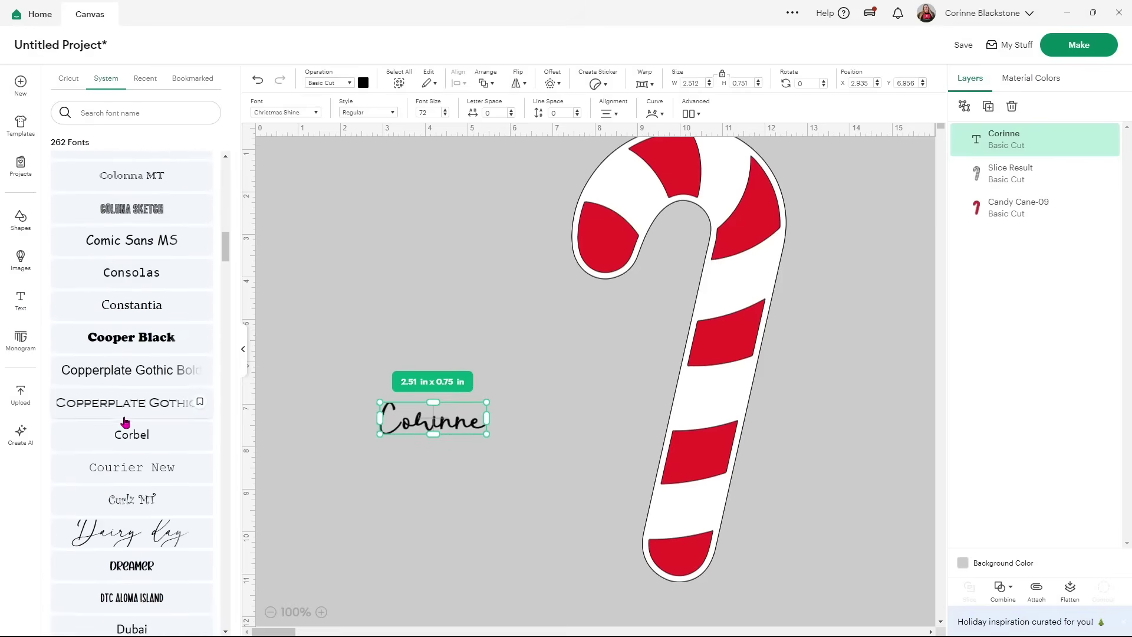
scroll(126, 383, "down", 1)
left_click(131, 311)
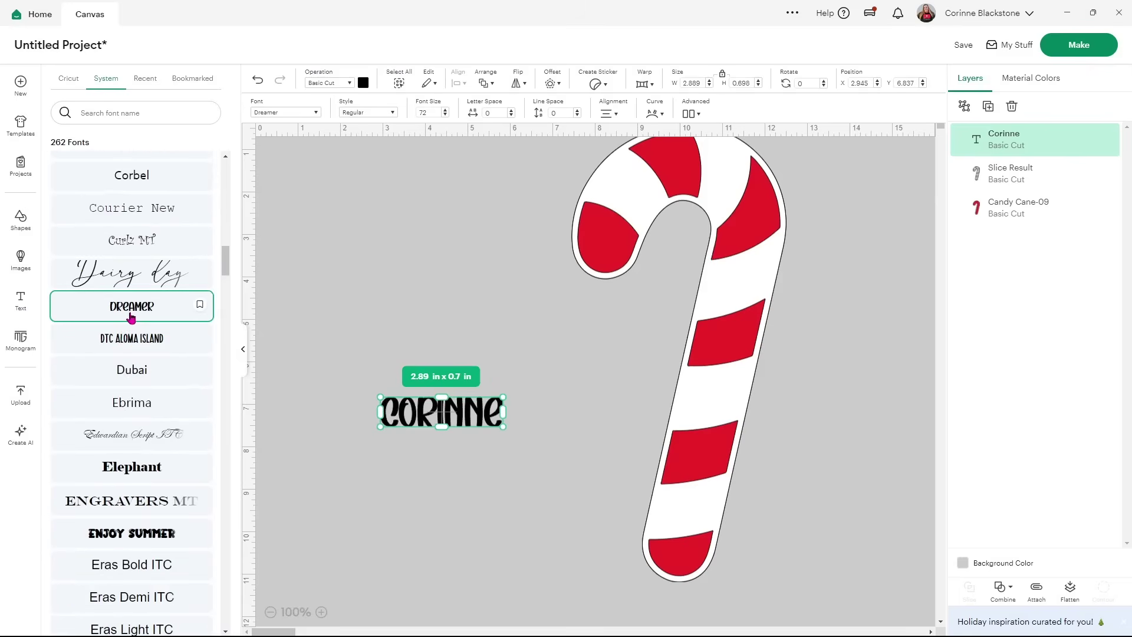
scroll(132, 353, "down", 2)
left_click(139, 407)
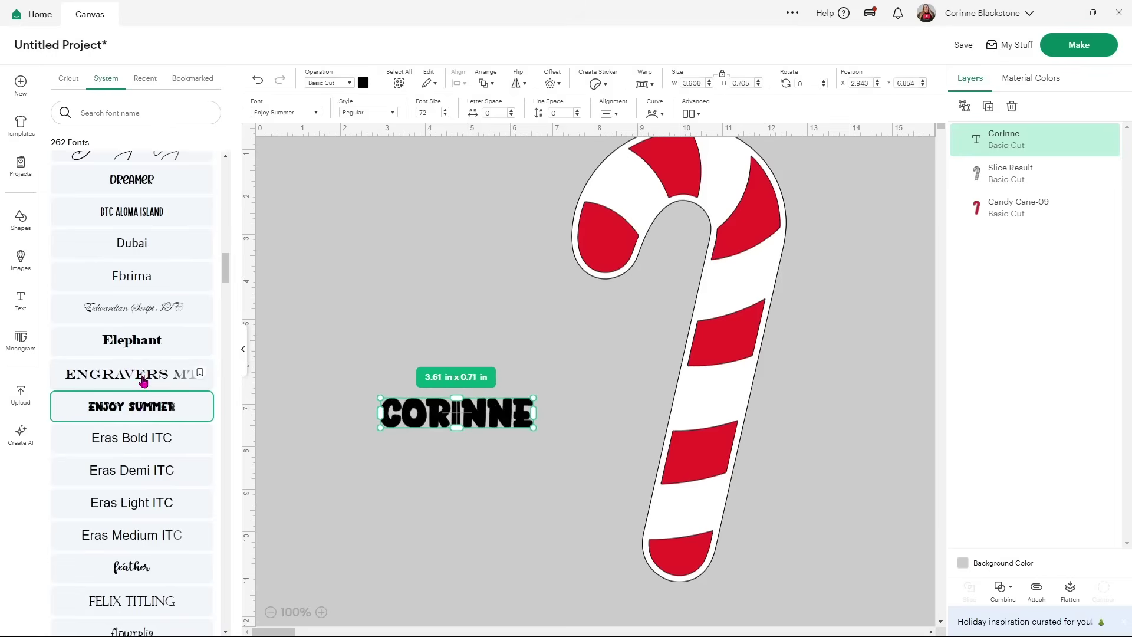
Step: Set the name text's font to Groovy Xmas and close the font list
scroll(143, 371, "down", 9)
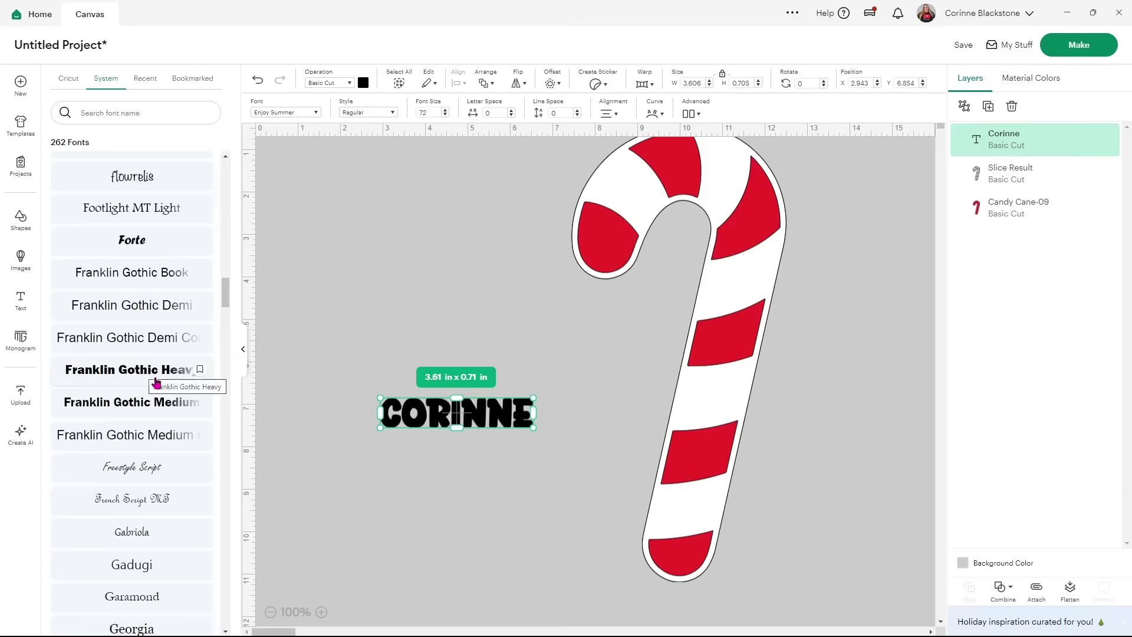
scroll(160, 366, "down", 5)
scroll(164, 360, "down", 6)
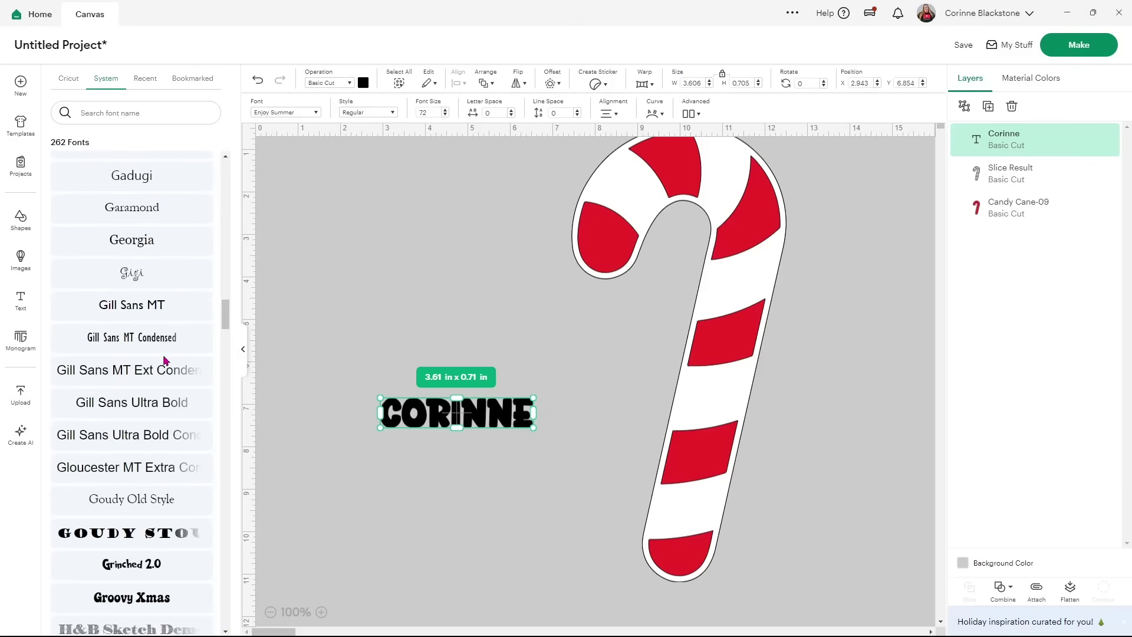
left_click(151, 401)
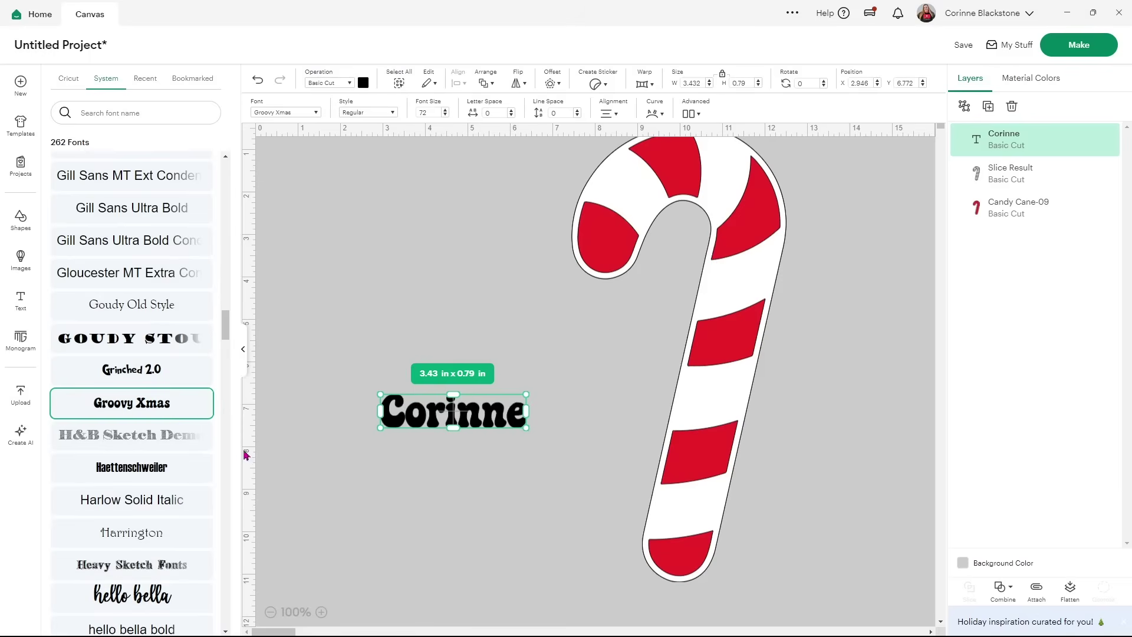
left_click(245, 349)
Step: Place the name along the cane's shaft, rotated to about 102.2° and sized about 5.39 × 1.24 in
left_click_drag(269, 411, 521, 375)
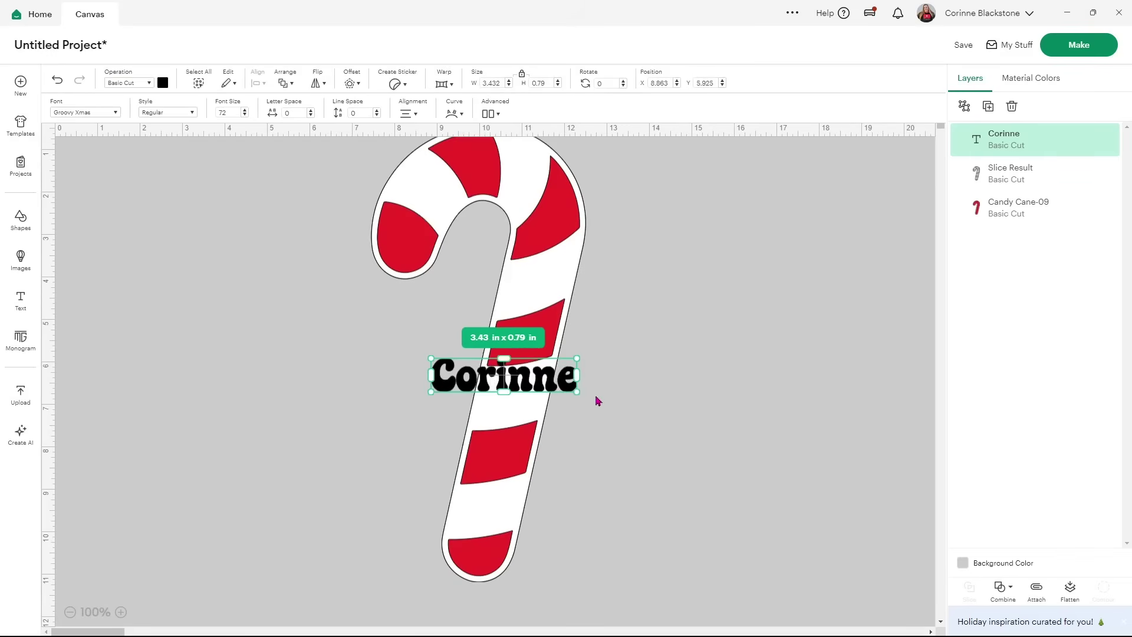
left_click_drag(588, 390, 459, 477)
left_click_drag(506, 450, 509, 634)
left_click_drag(526, 466, 528, 392)
left_click_drag(527, 567, 523, 512)
left_click_drag(511, 429, 503, 462)
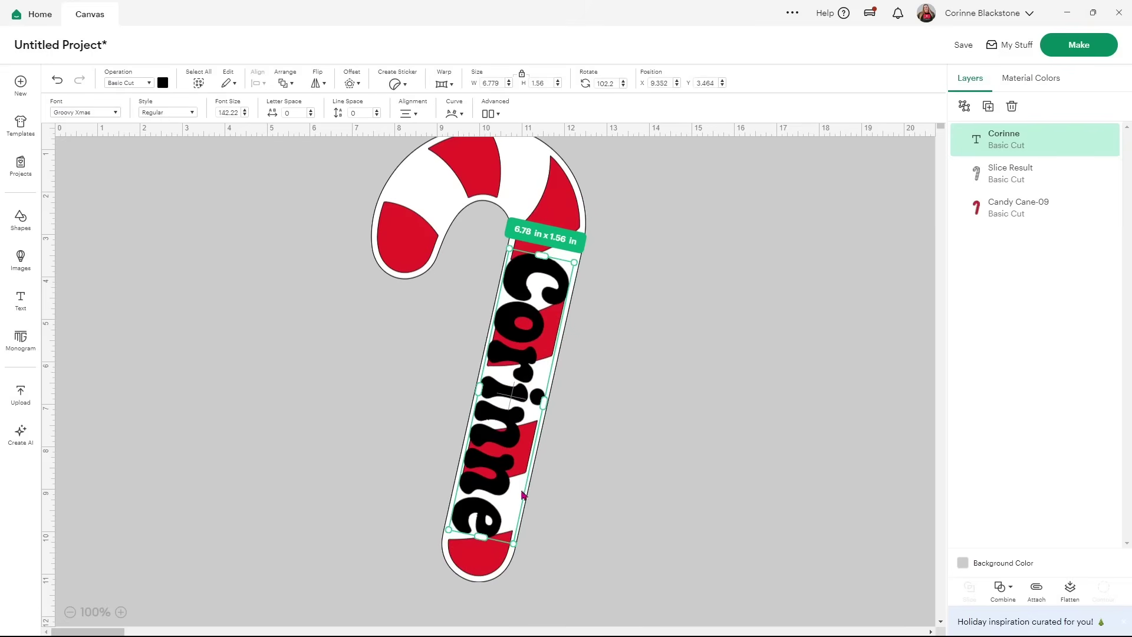
left_click_drag(524, 538, 512, 482)
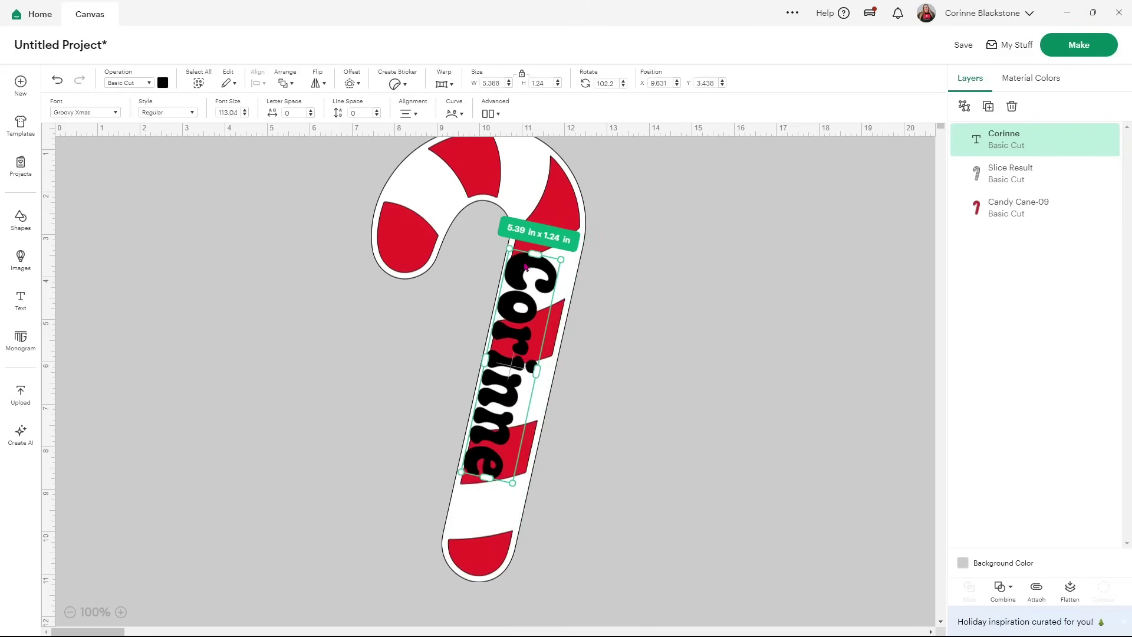
Step: Unlock the name's proportions, stretch it to about 5.58 × 3.02 in and reposition it along the cane's shaft
left_click(523, 74)
left_click_drag(537, 367, 563, 373)
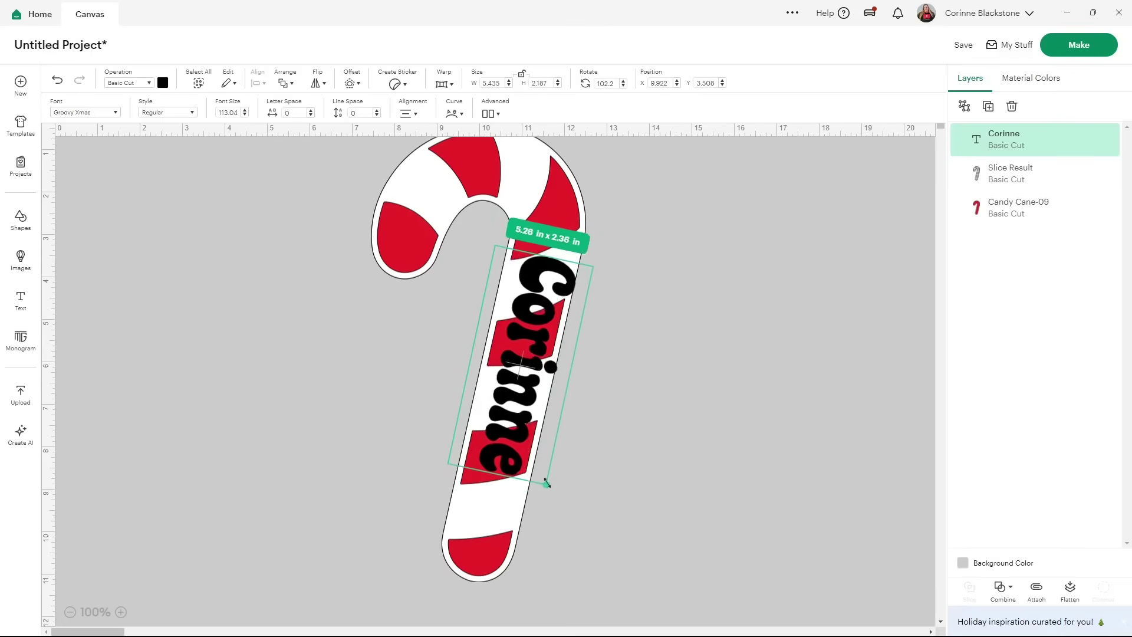
left_click_drag(565, 443, 570, 501)
left_click(631, 404)
mouse_move(531, 373)
left_mouse_down()
mouse_move(501, 374)
mouse_move(512, 382)
left_mouse_up()
left_click_drag(527, 369, 520, 366)
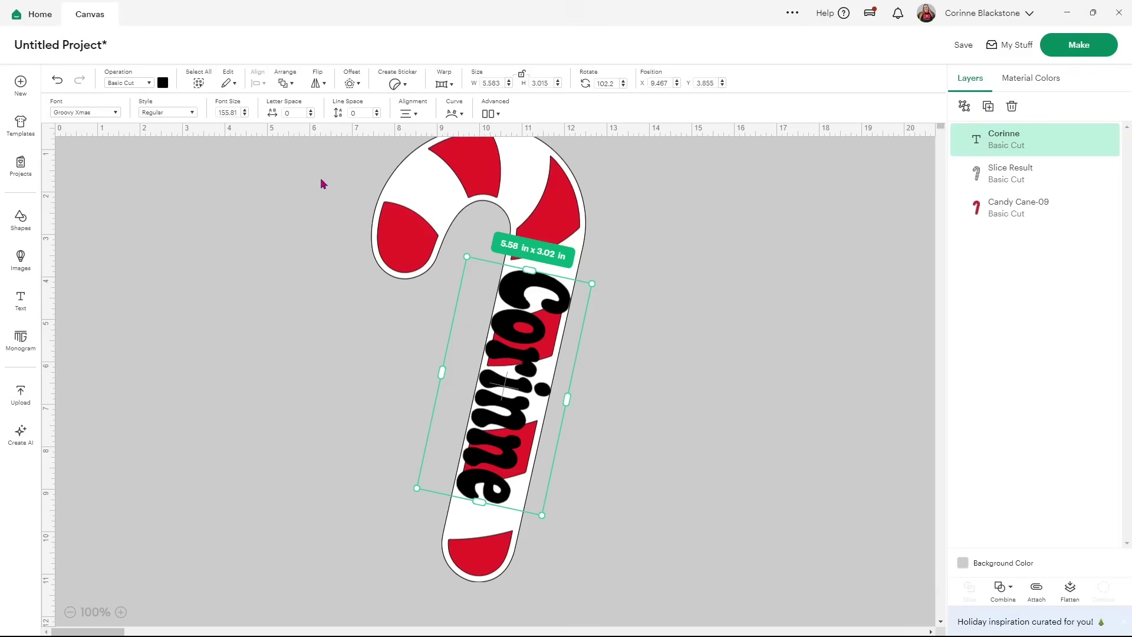
Step: Create a welded offset with rounded corners around the name at a distance of 0.236 in
left_click(351, 83)
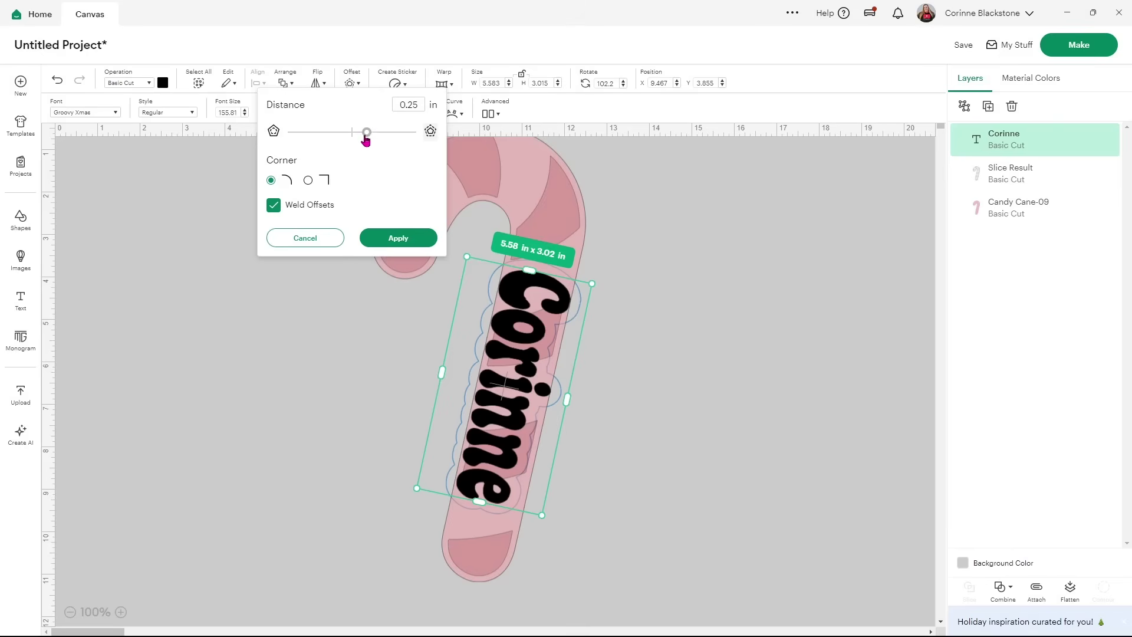
left_click_drag(366, 132, 411, 129)
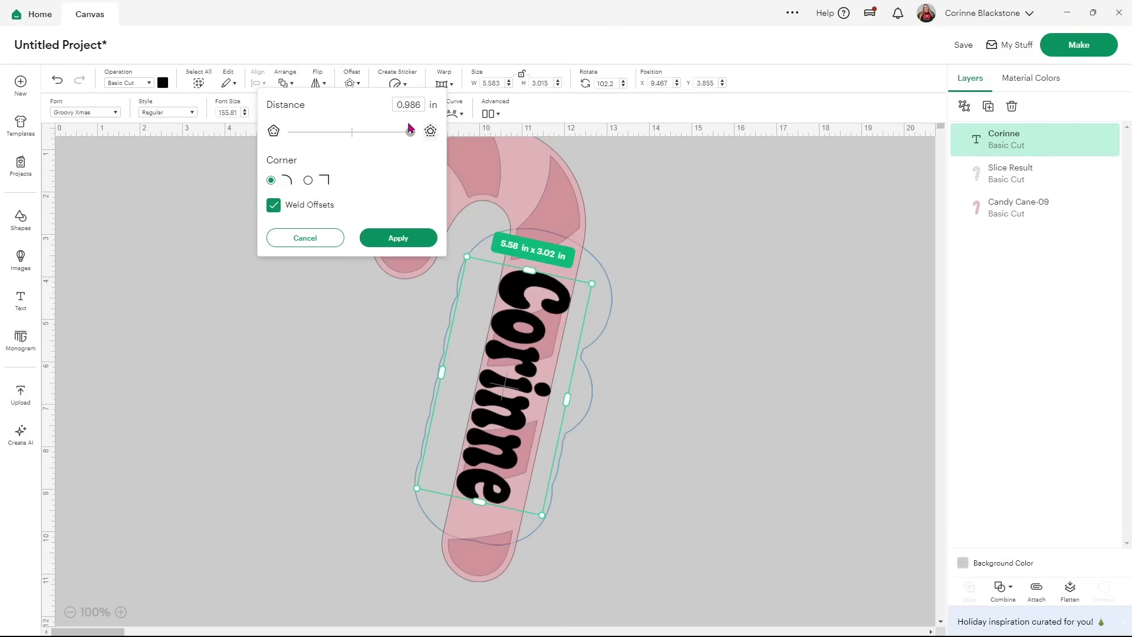
left_click_drag(411, 131, 357, 132)
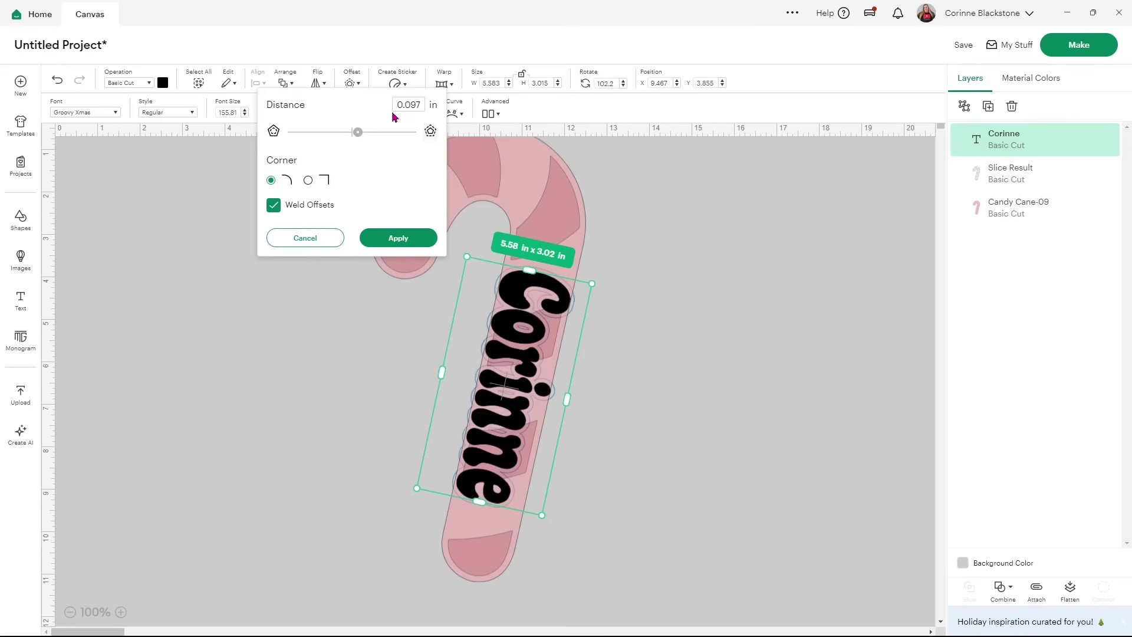
left_click_drag(358, 134, 367, 133)
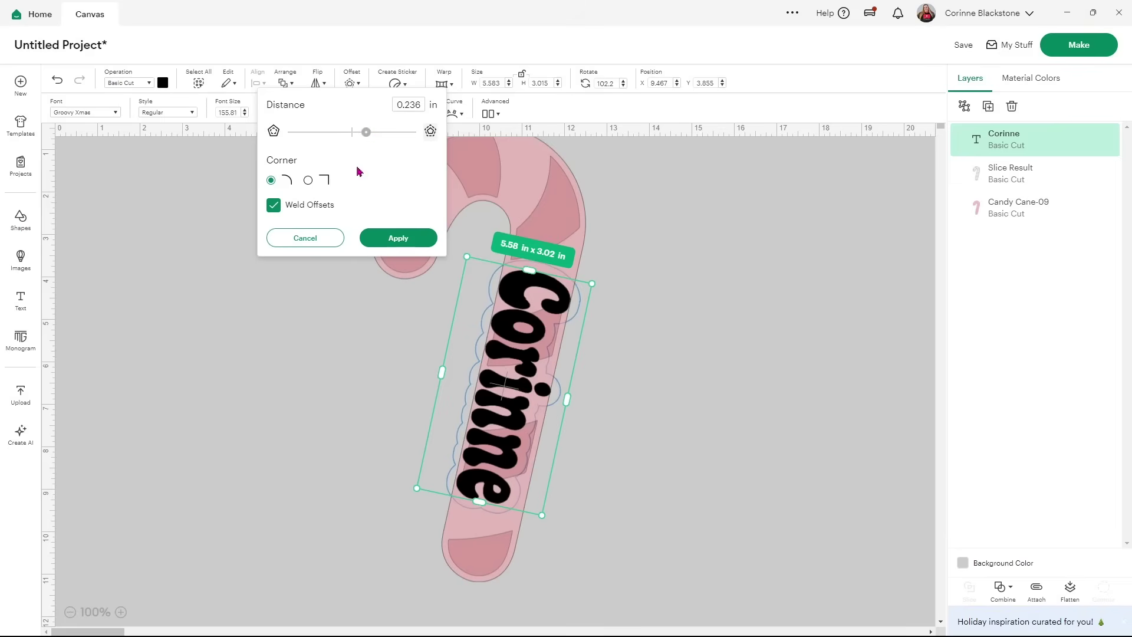
left_click(393, 241)
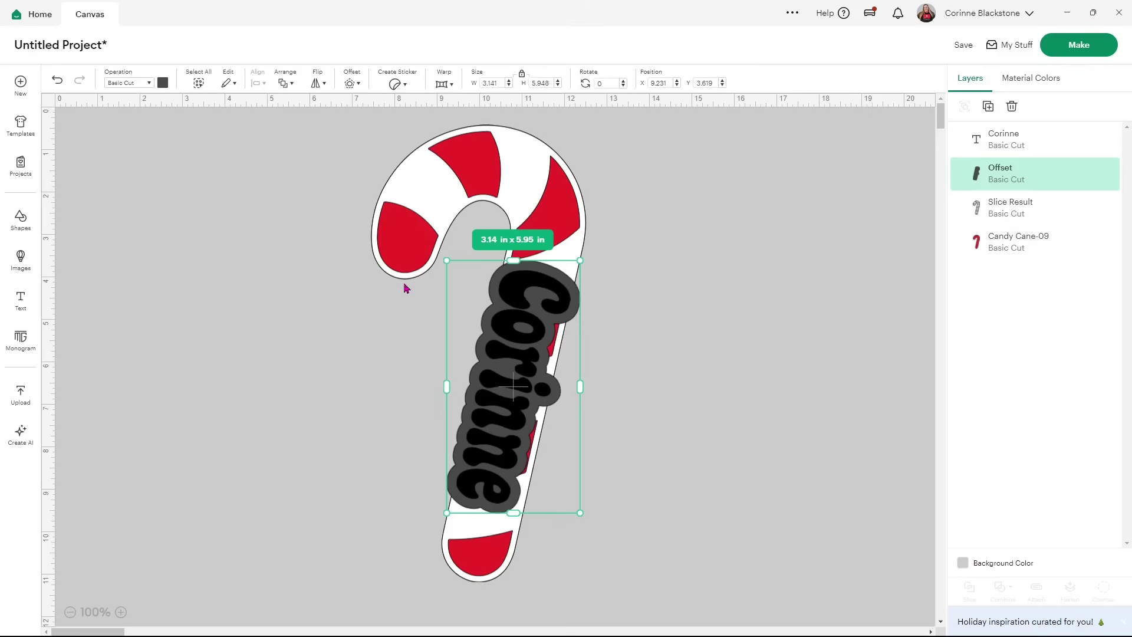
Step: Duplicate the offset layer and center-align the name and both offsets as one stack on the cane's shaft
left_click(988, 107)
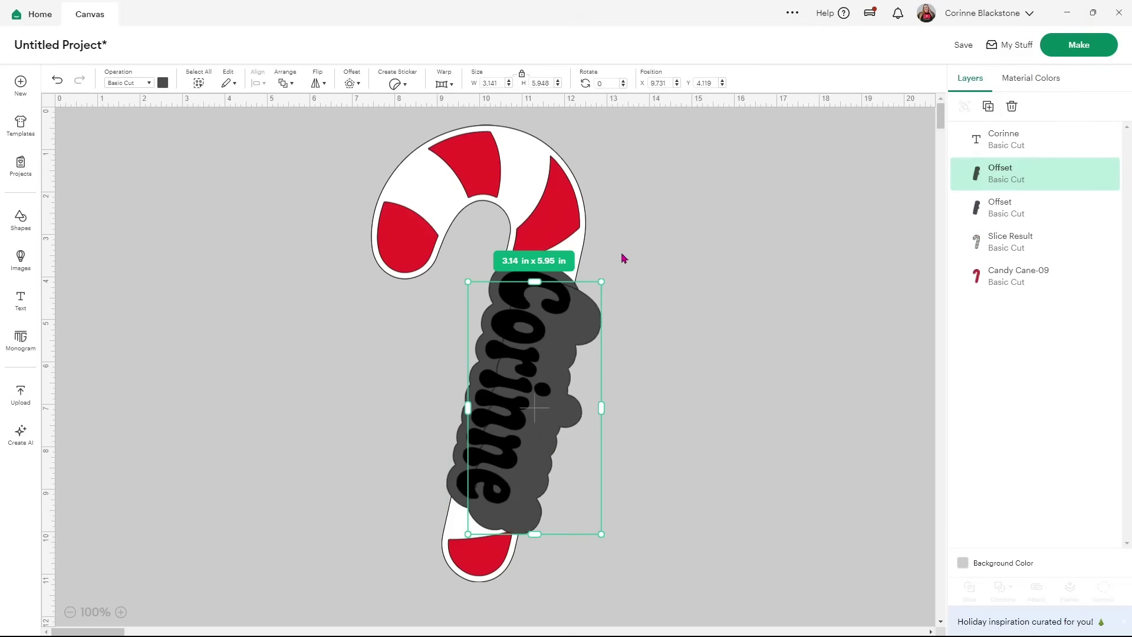
left_click(979, 141)
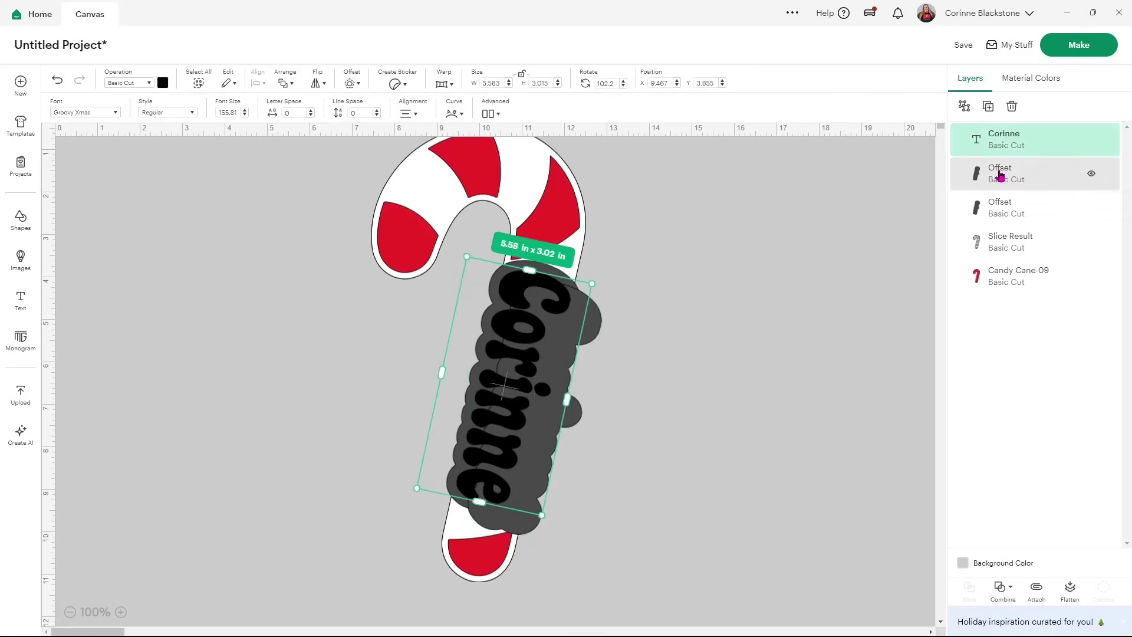
left_click(1001, 173, "shift")
left_click(1000, 204, "shift")
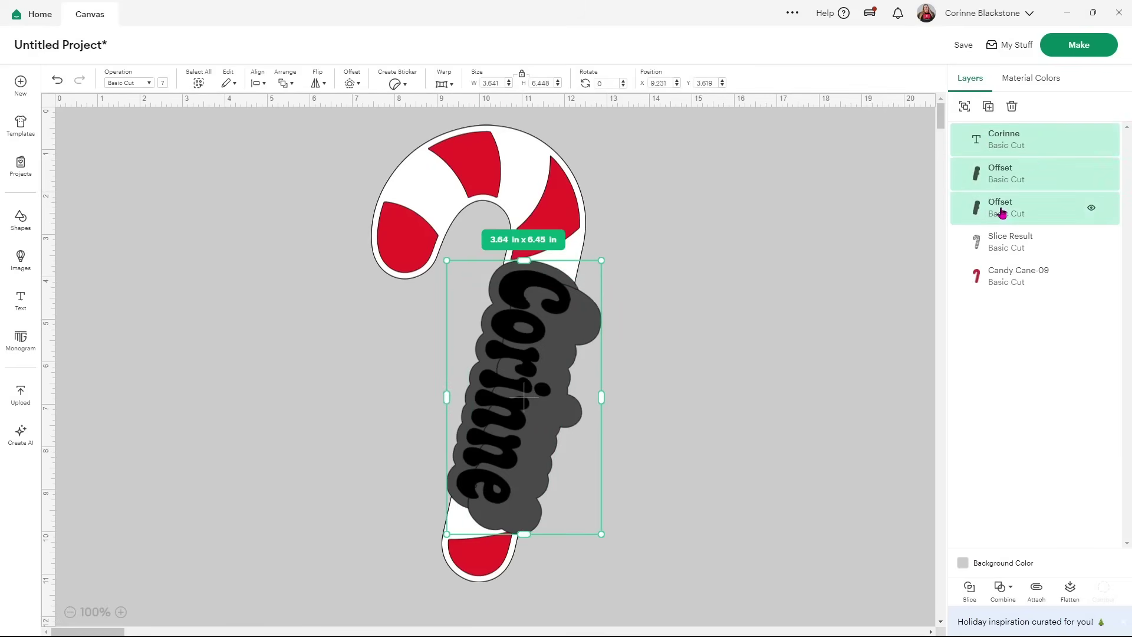
left_click(255, 84)
left_click(284, 243)
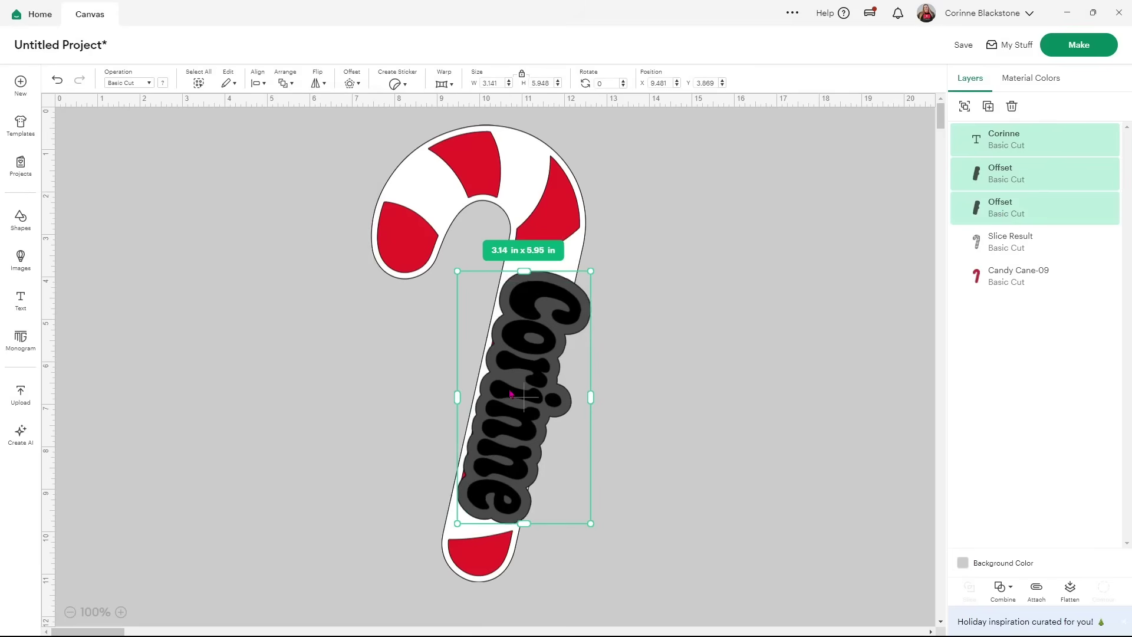
mouse_move(525, 388)
left_mouse_down()
mouse_move(525, 371)
mouse_move(466, 363)
mouse_move(582, 377)
mouse_move(523, 354)
mouse_move(533, 288)
mouse_move(519, 288)
mouse_move(521, 385)
left_mouse_up()
left_click(667, 382)
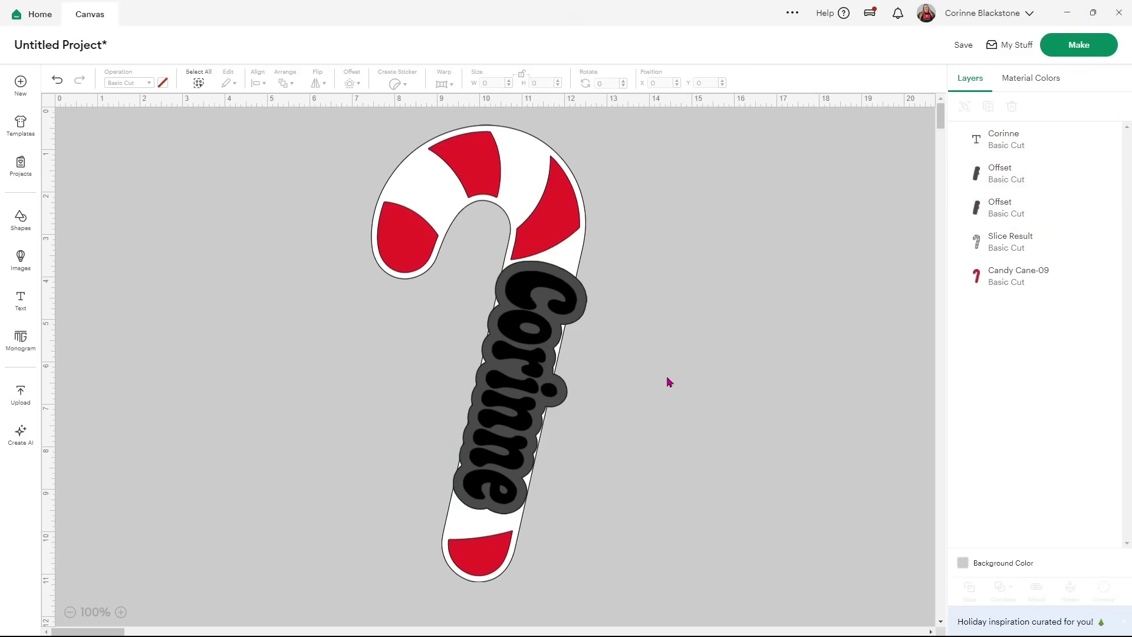
Step: Weld the upper offset layer to the white cutout cane layer
left_click(1000, 174)
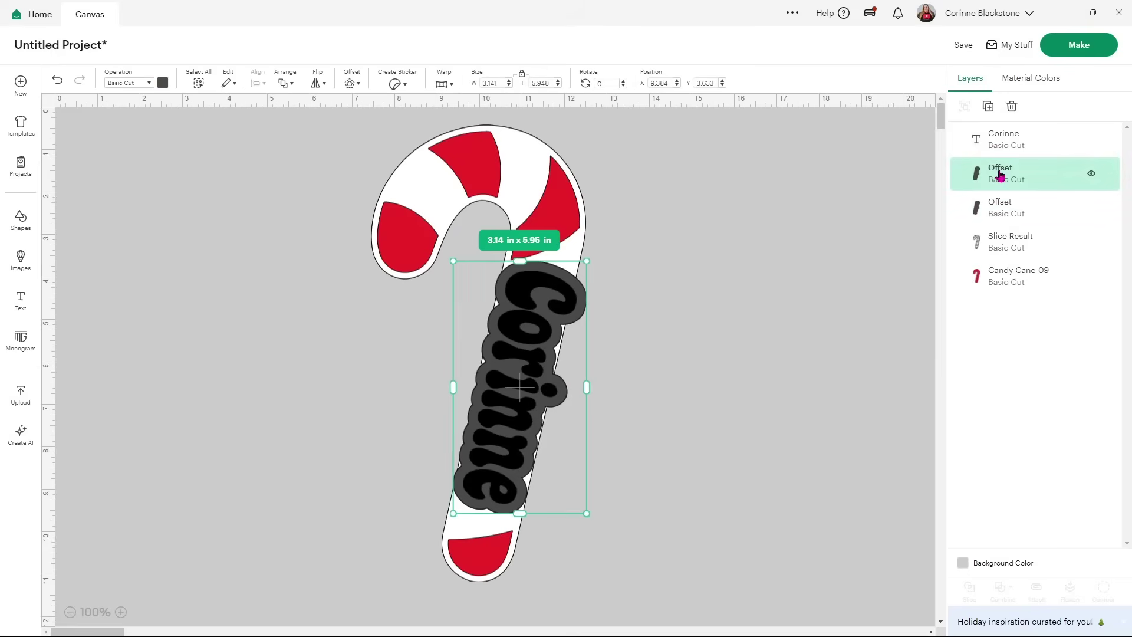
left_click(1011, 243, "shift")
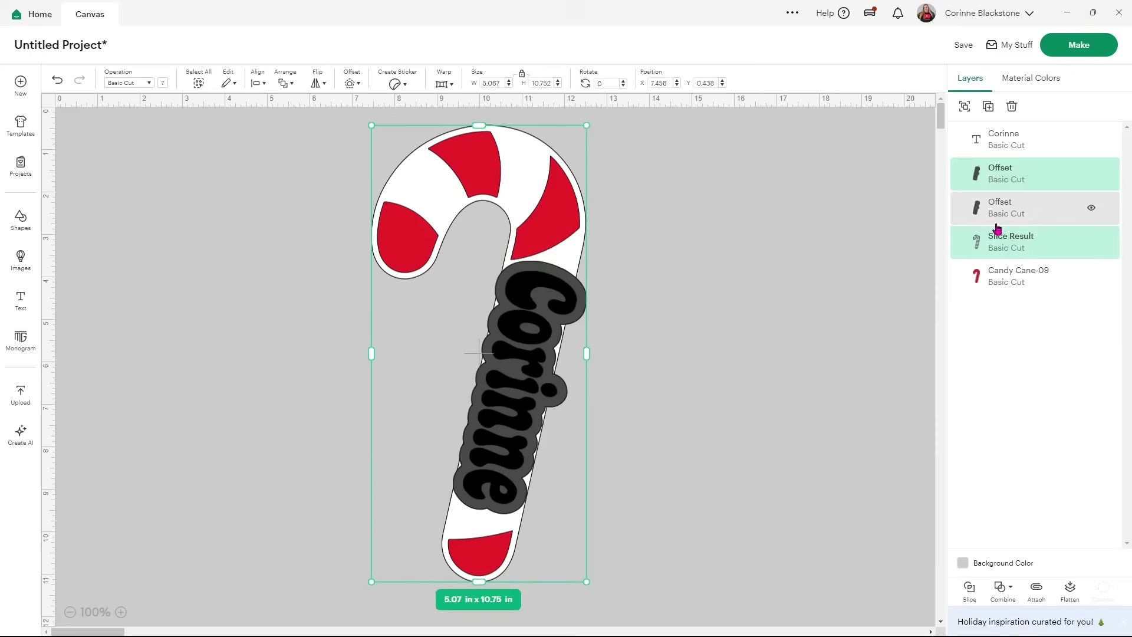
left_click(1002, 587)
left_click(1023, 465)
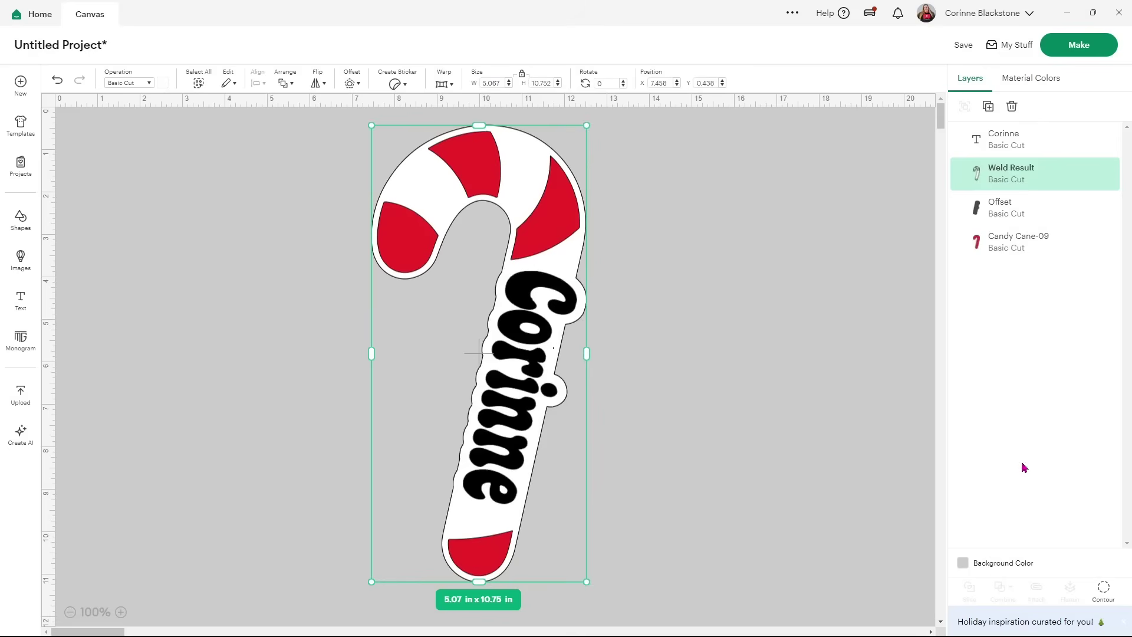
Step: Weld the remaining offset layer to the solid red cane and hide the name text layer
left_click(1026, 215)
left_click(1023, 250, "shift")
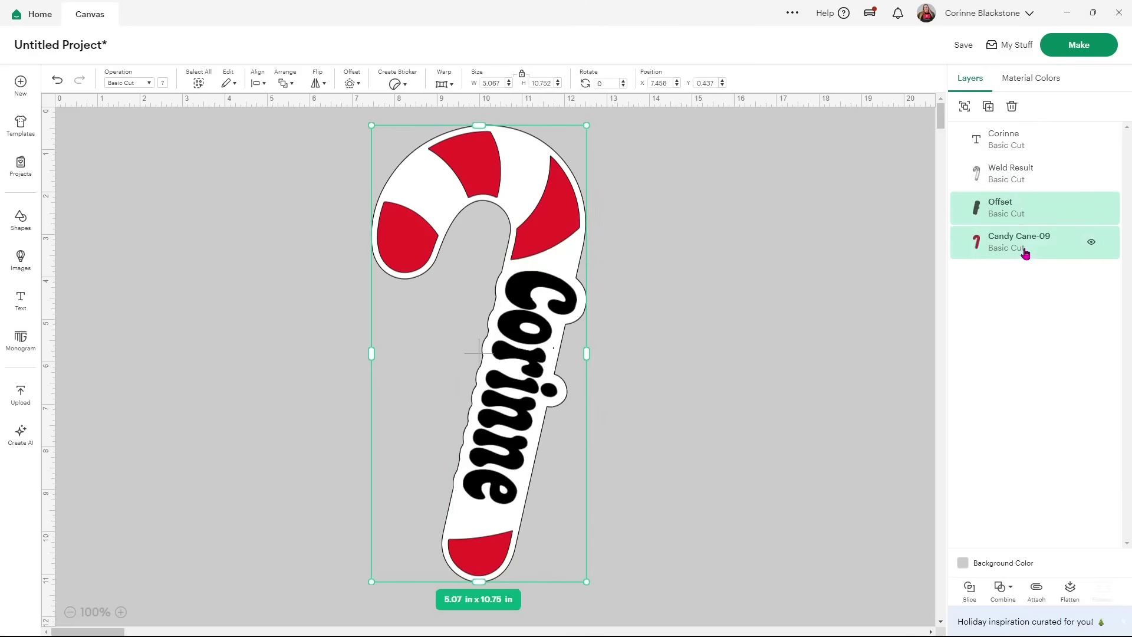
left_click(1001, 587)
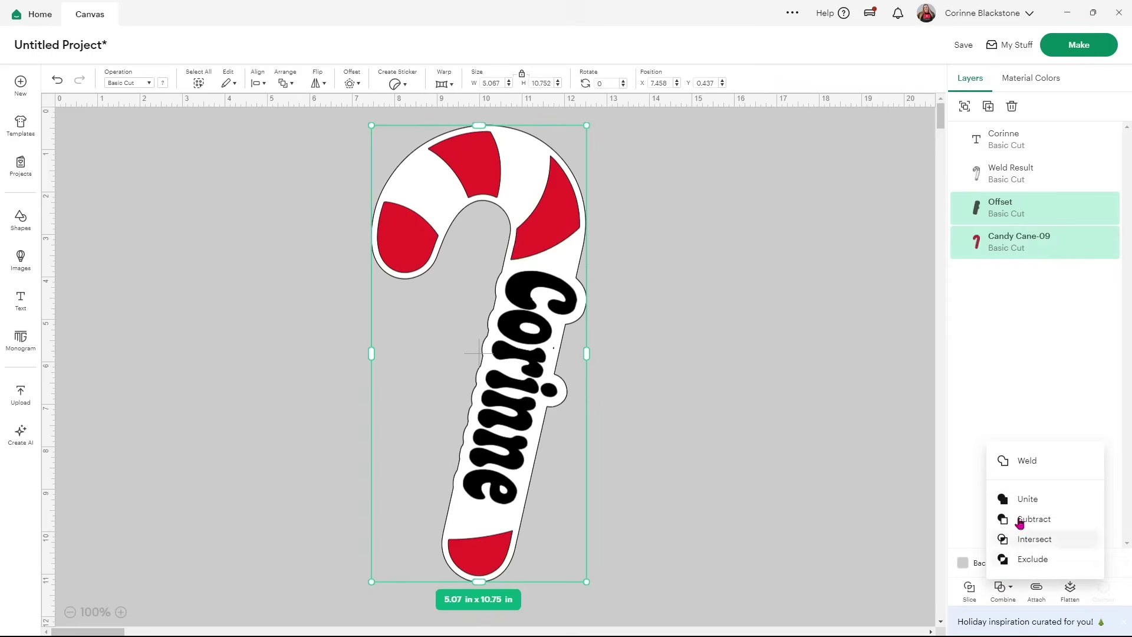
left_click(1025, 464)
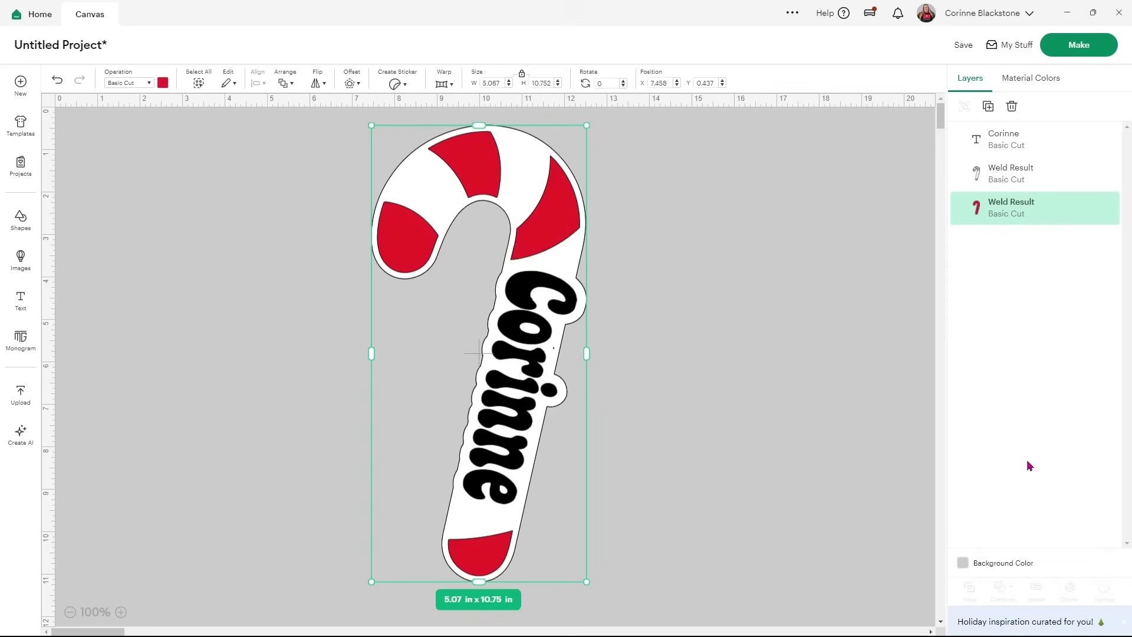
left_click(1090, 140)
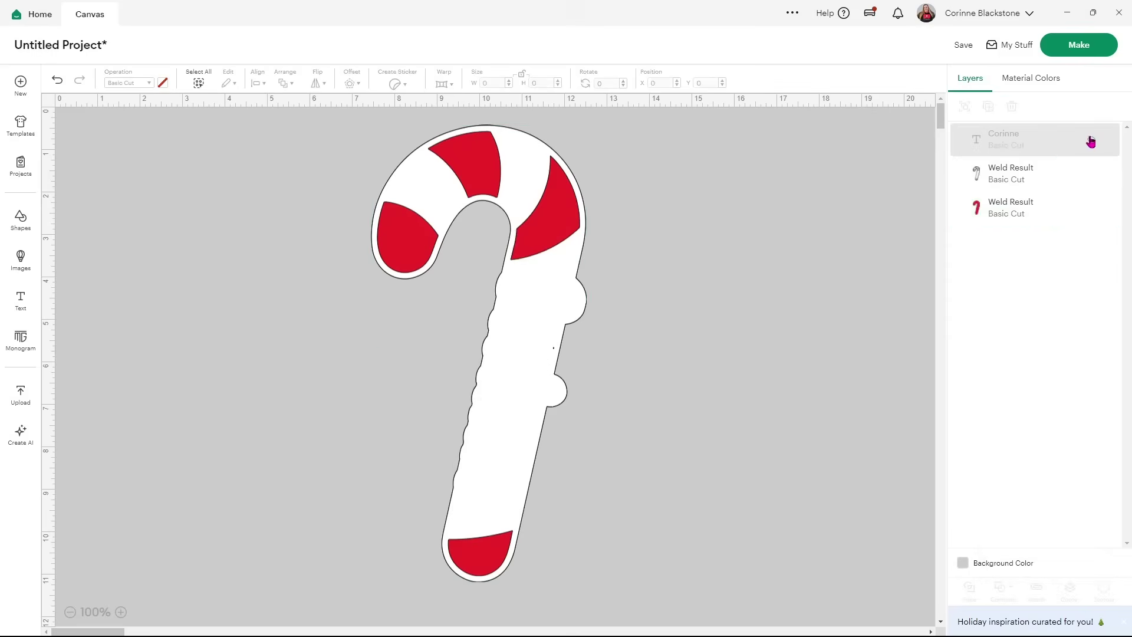
Step: Toggle the white cane layer's visibility to inspect the solid red cane beneath it
left_click(1090, 176)
left_click(1090, 177)
left_click(1090, 177)
left_click(1090, 177)
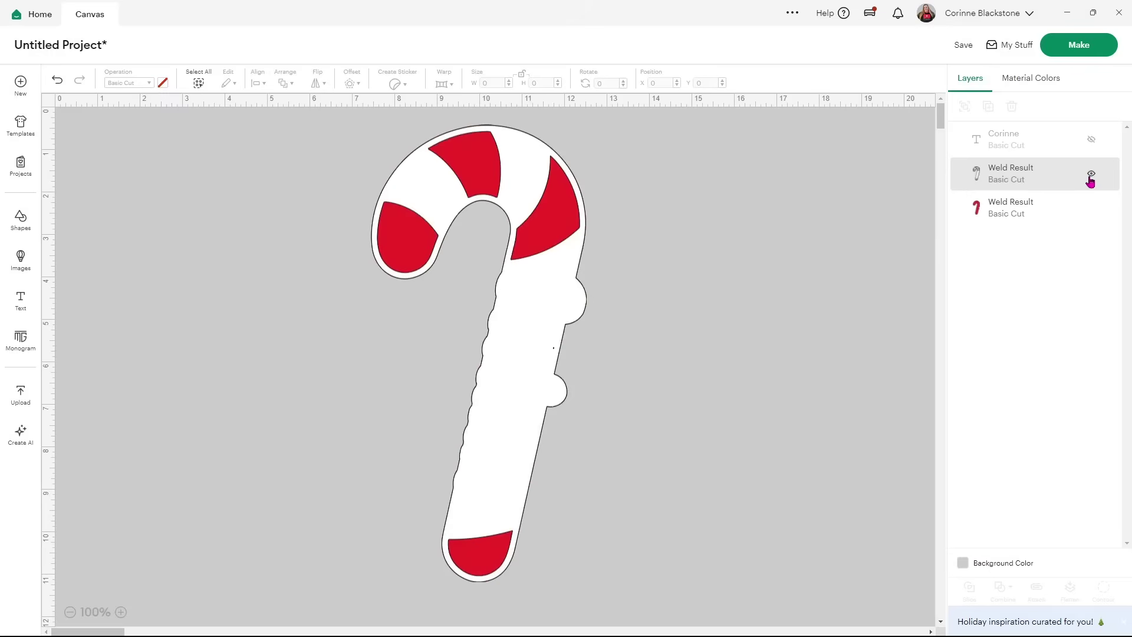
left_click(1090, 176)
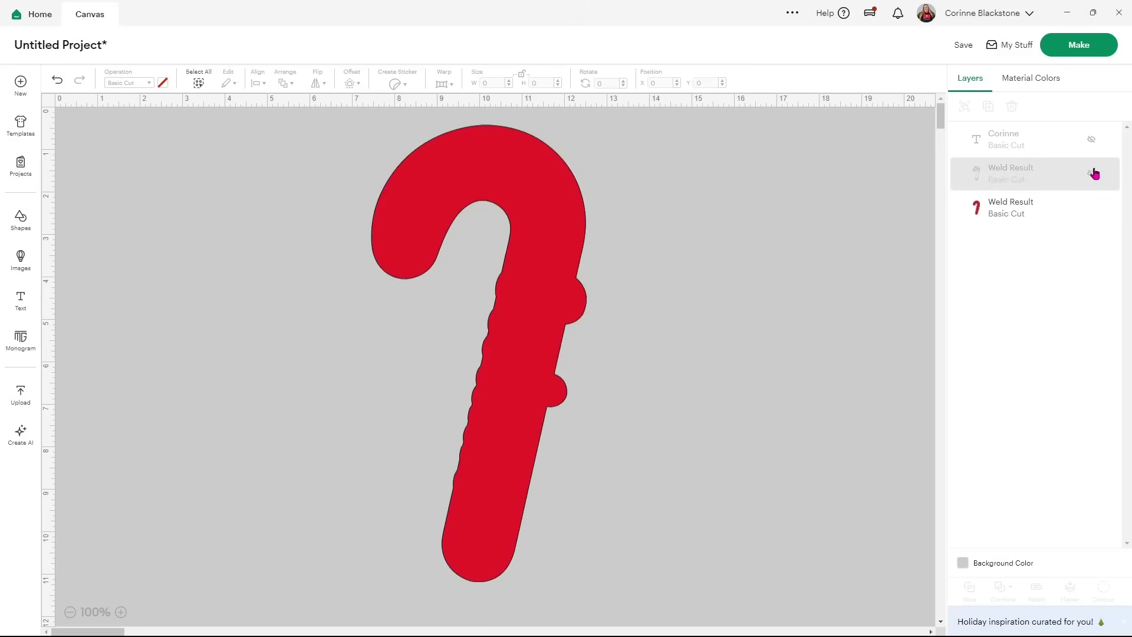
left_click(1091, 174)
Step: Show the name text layer and slice the name out of the white cane layer
left_click(1091, 139)
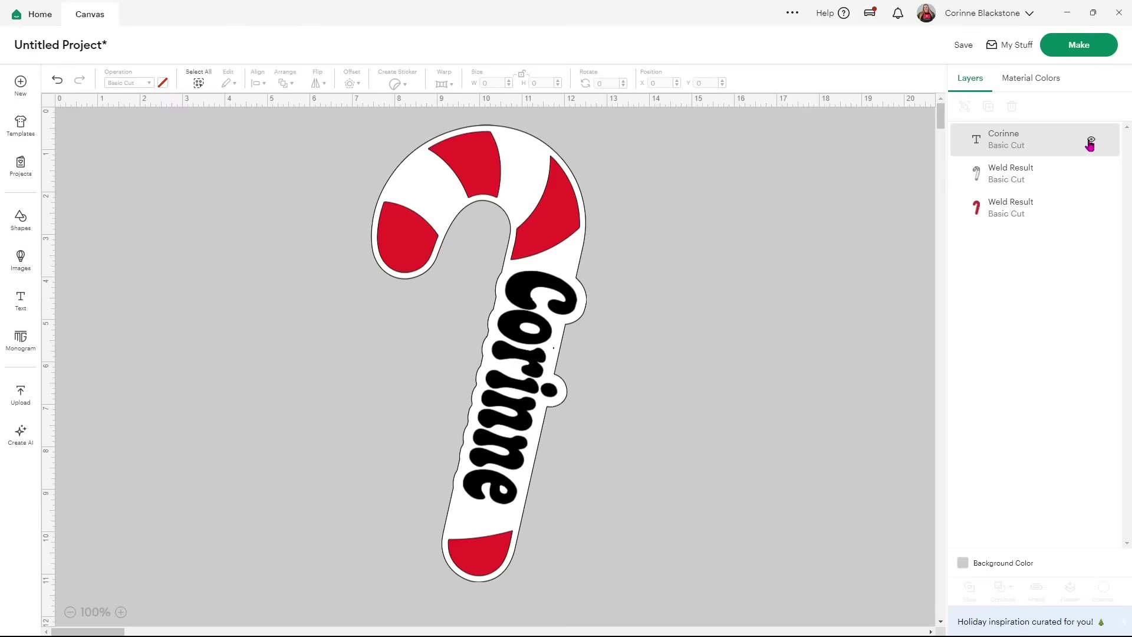
left_click(1009, 145)
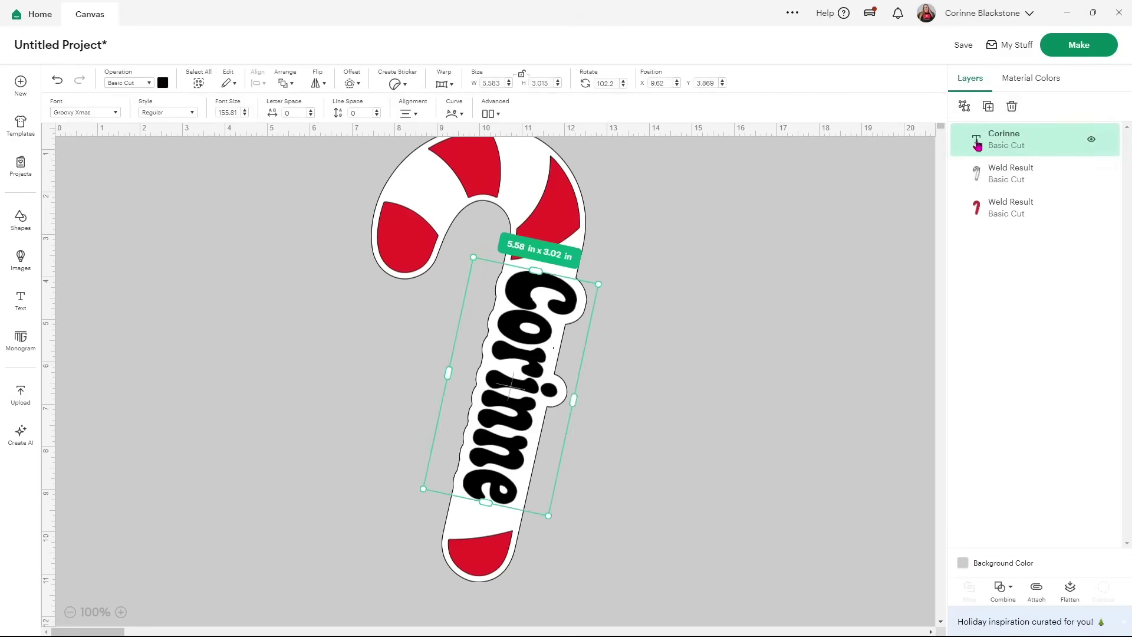
left_click(1005, 177, "shift")
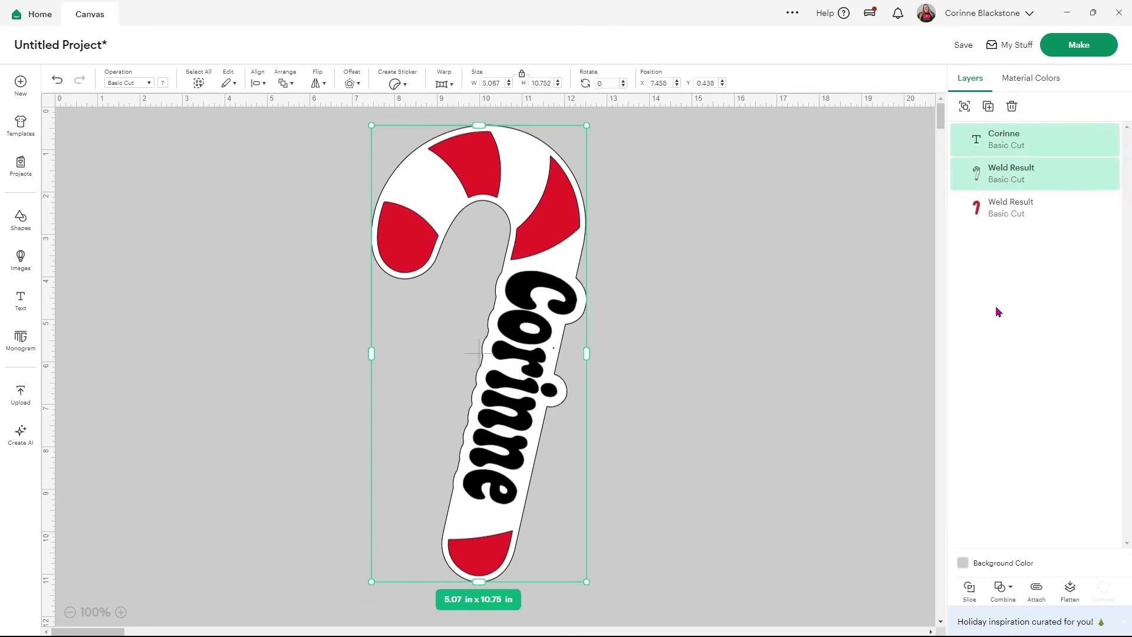
left_click(970, 589)
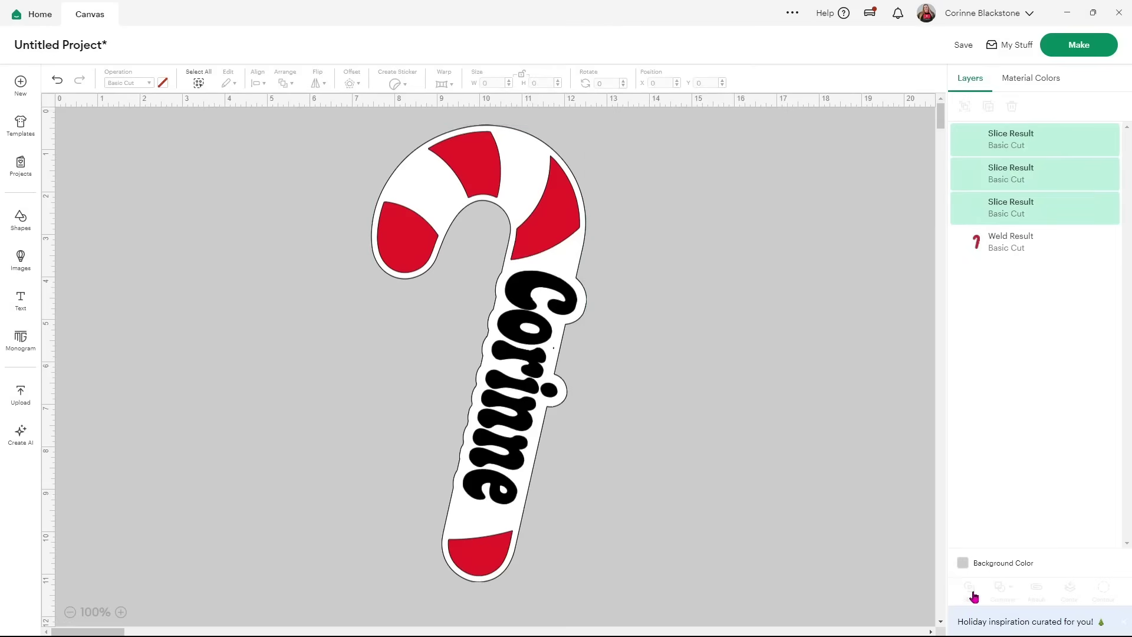
Step: Delete the black name slice and the leftover white name slice from the cane
left_click(1047, 149)
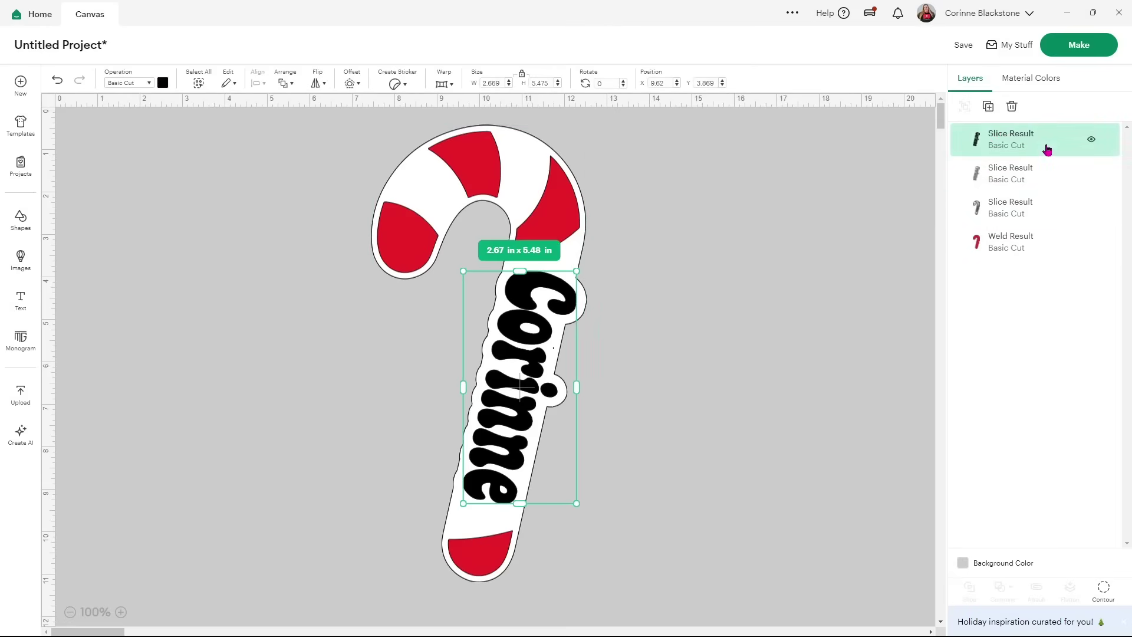
key("Delete")
left_click(1019, 143)
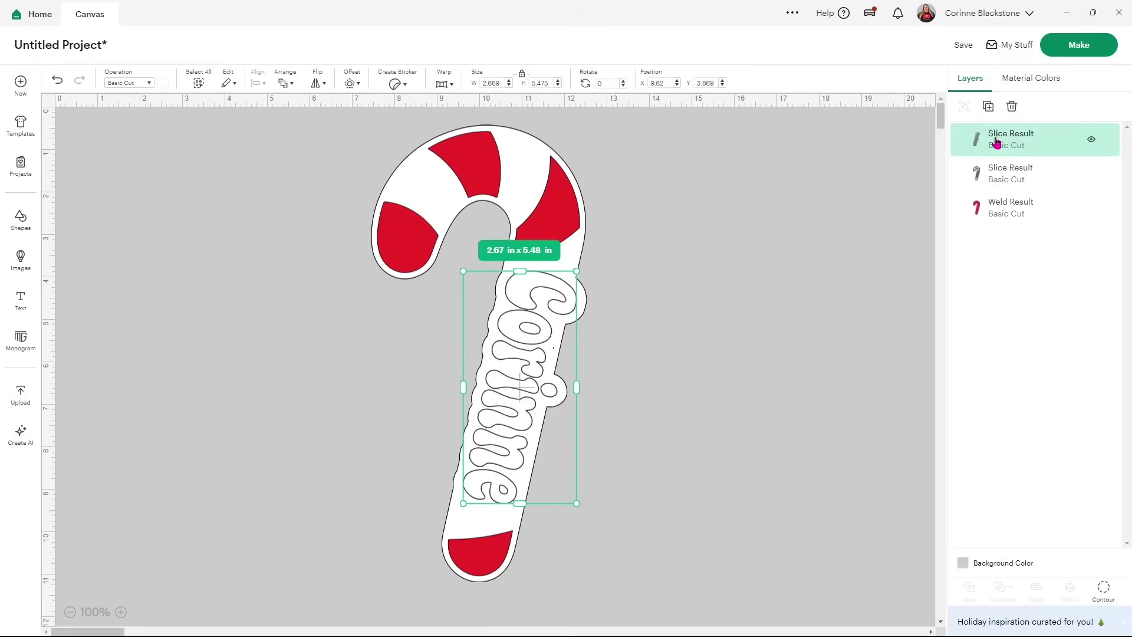
key("Delete")
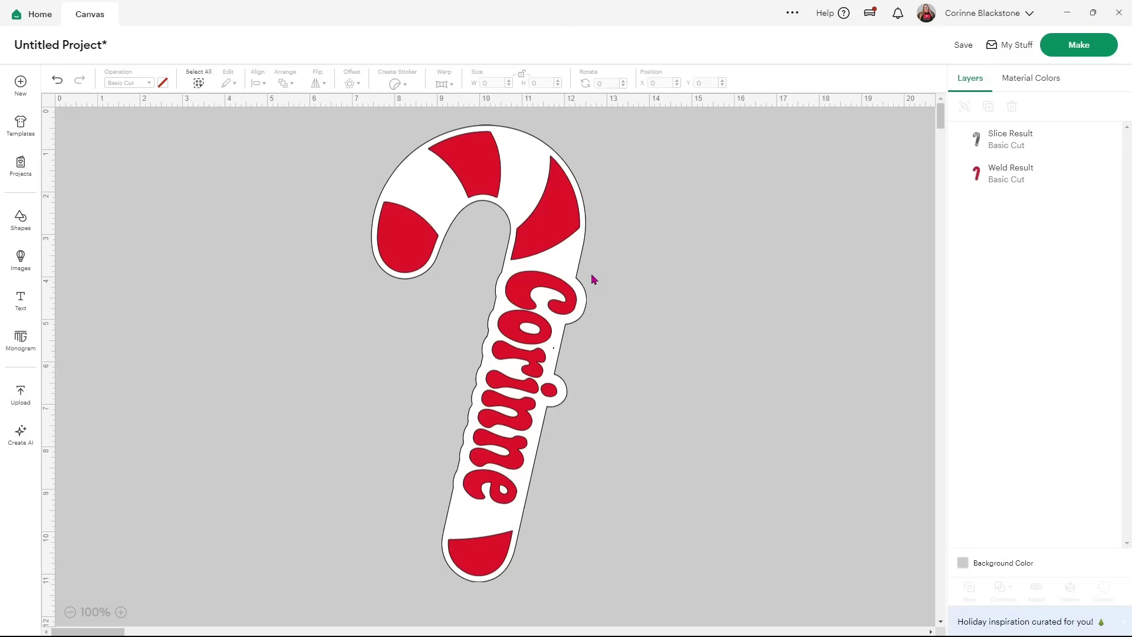
Step: Separate the two layers side by side, with the red cane lowered to leave room above its hook
left_click_drag(565, 277, 823, 277)
left_click_drag(587, 334, 530, 321)
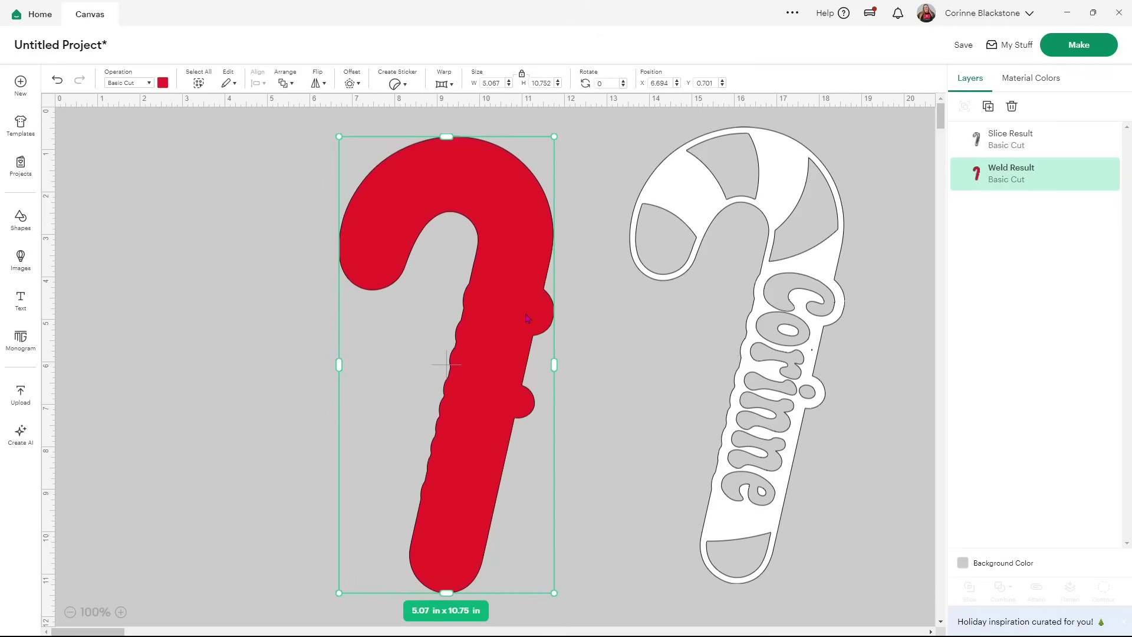
left_click(781, 282)
left_click_drag(781, 282, 785, 299)
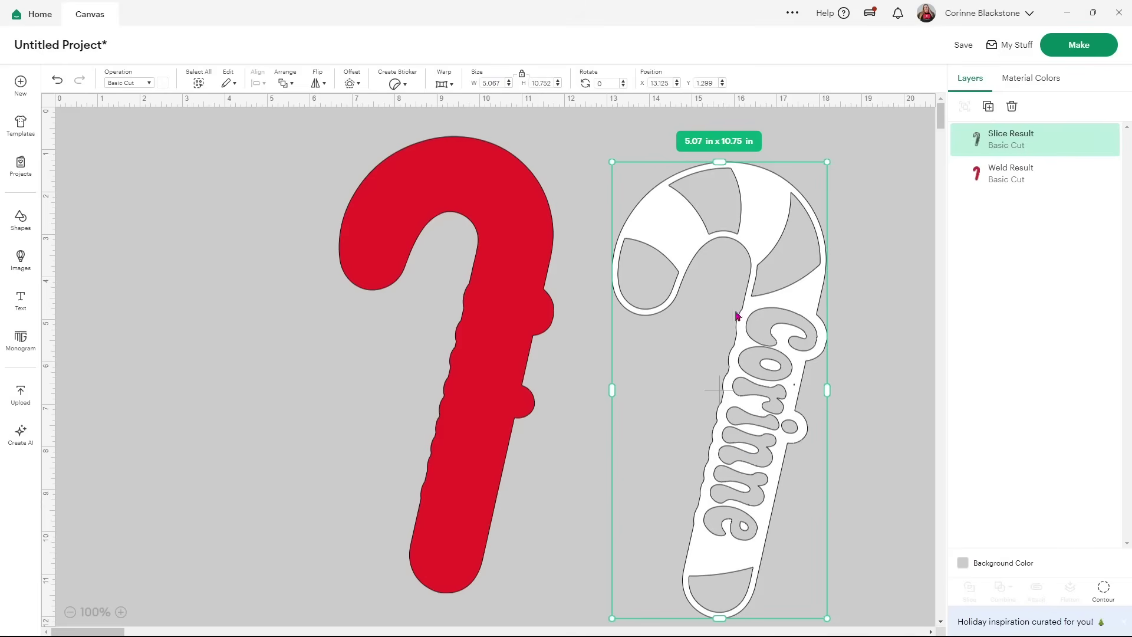
left_click_drag(808, 301, 819, 256)
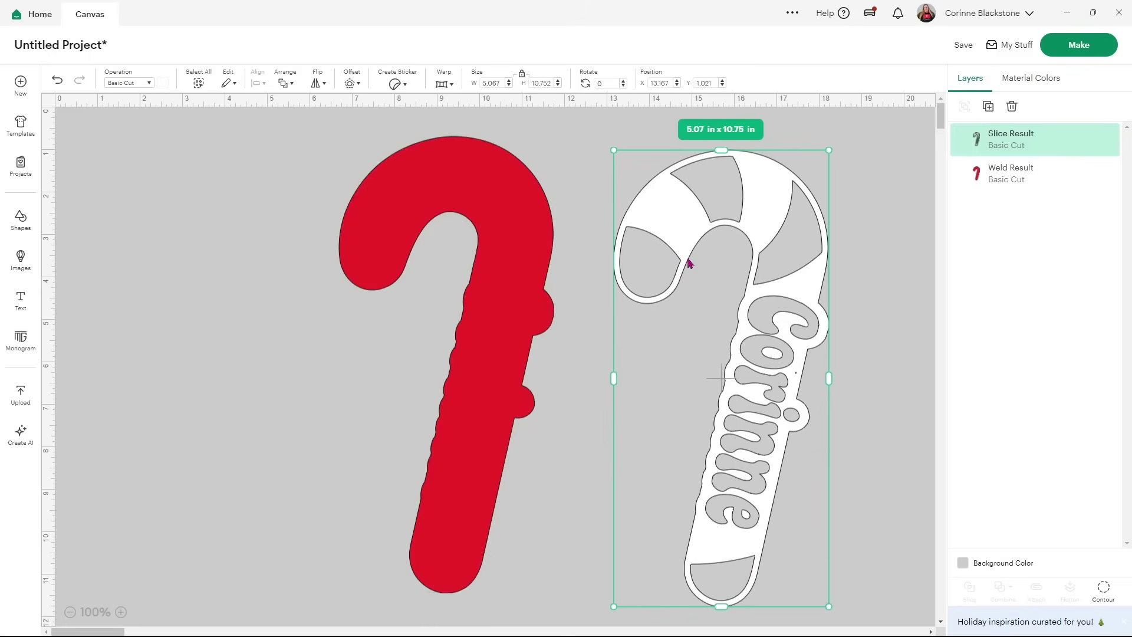
left_click_drag(537, 237, 511, 312)
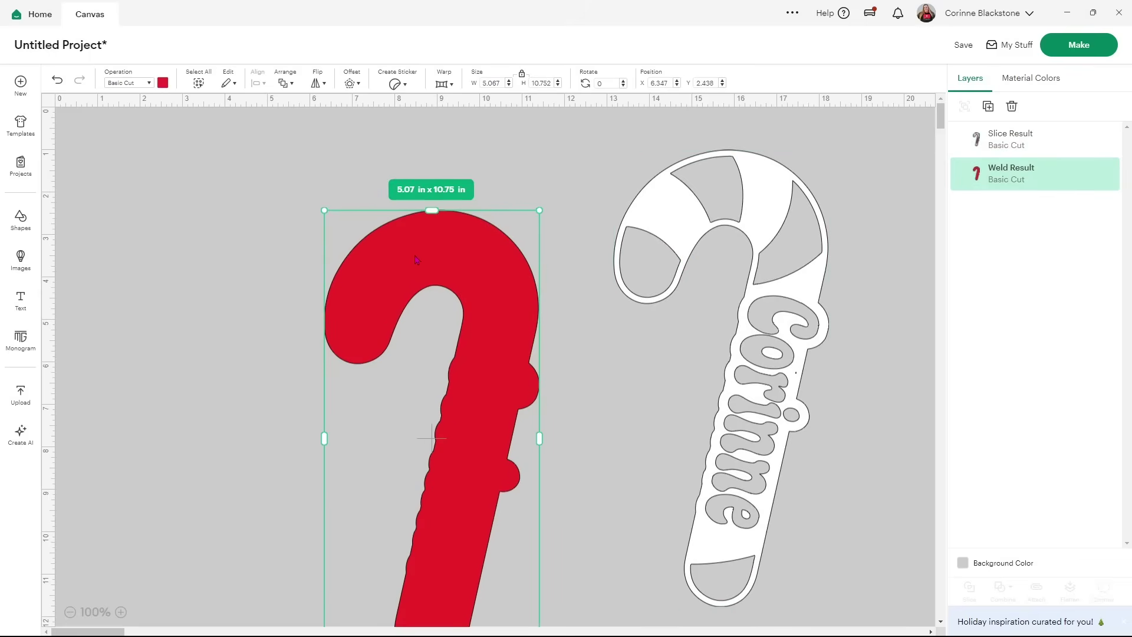
Step: Insert a 2 in circle at the top of the red cane's hook and color it red
left_click(20, 221)
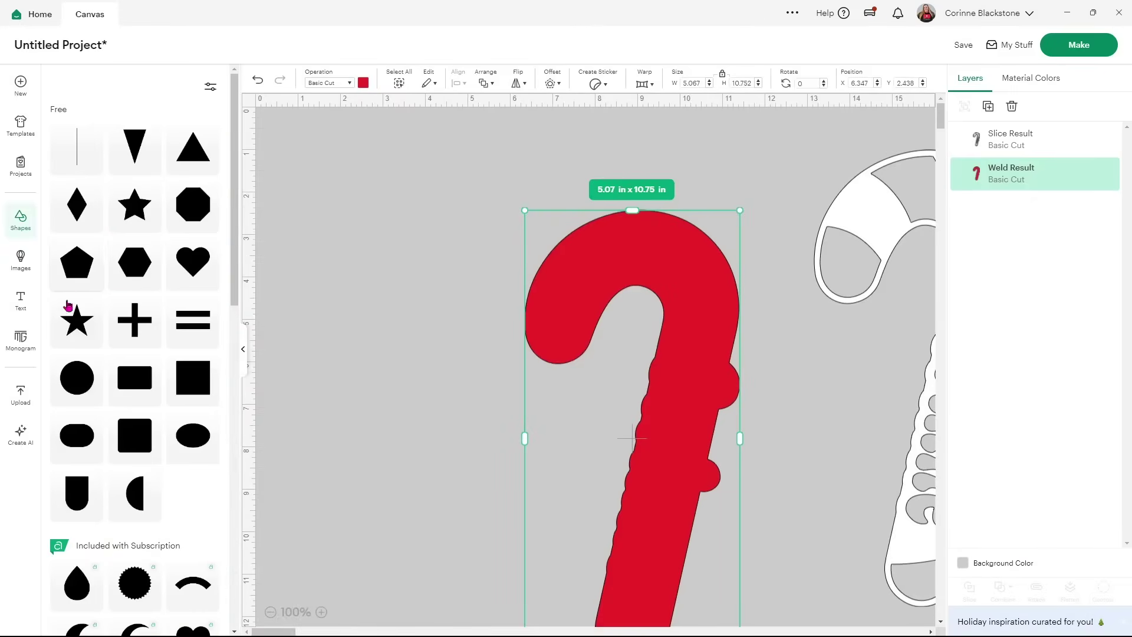
left_click(86, 385)
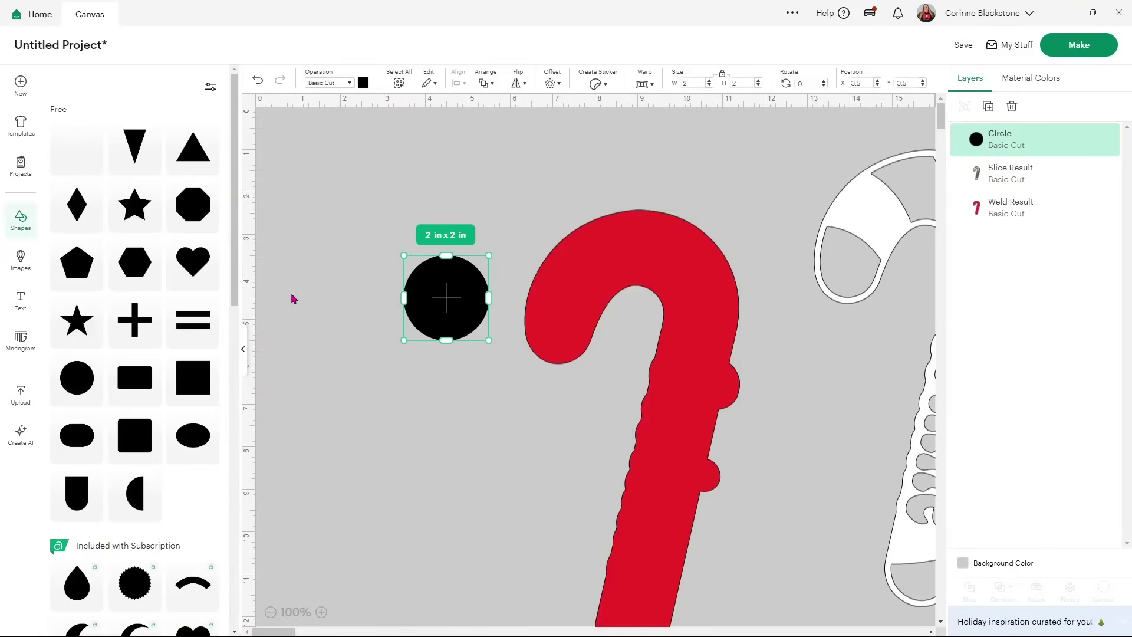
left_click(242, 345)
left_click_drag(235, 279, 395, 179)
left_click(162, 83)
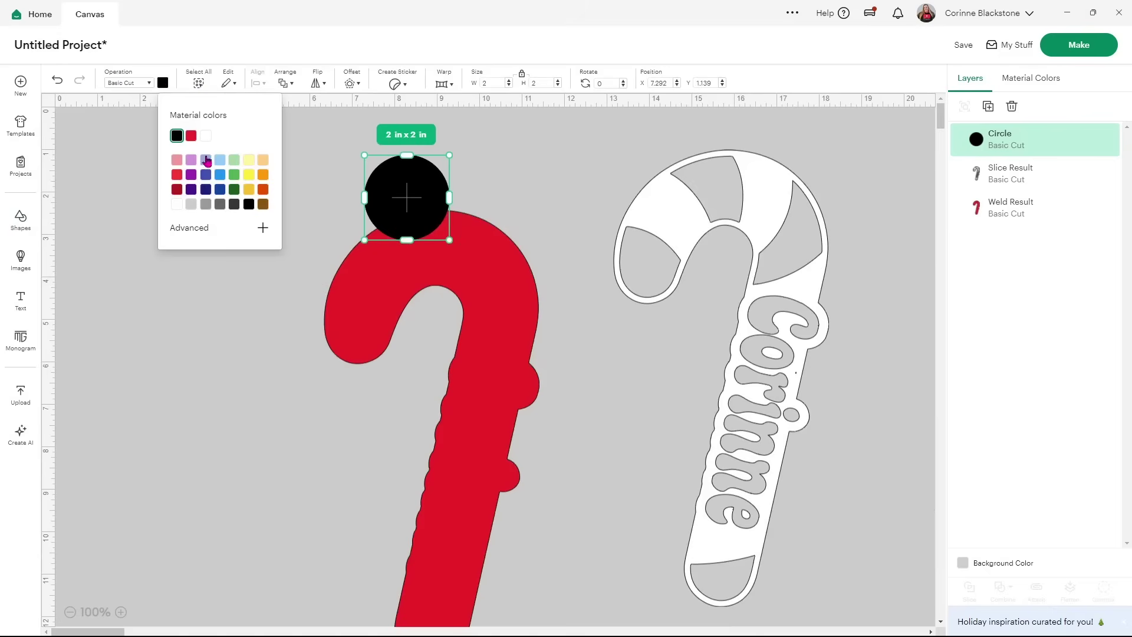
left_click(191, 136)
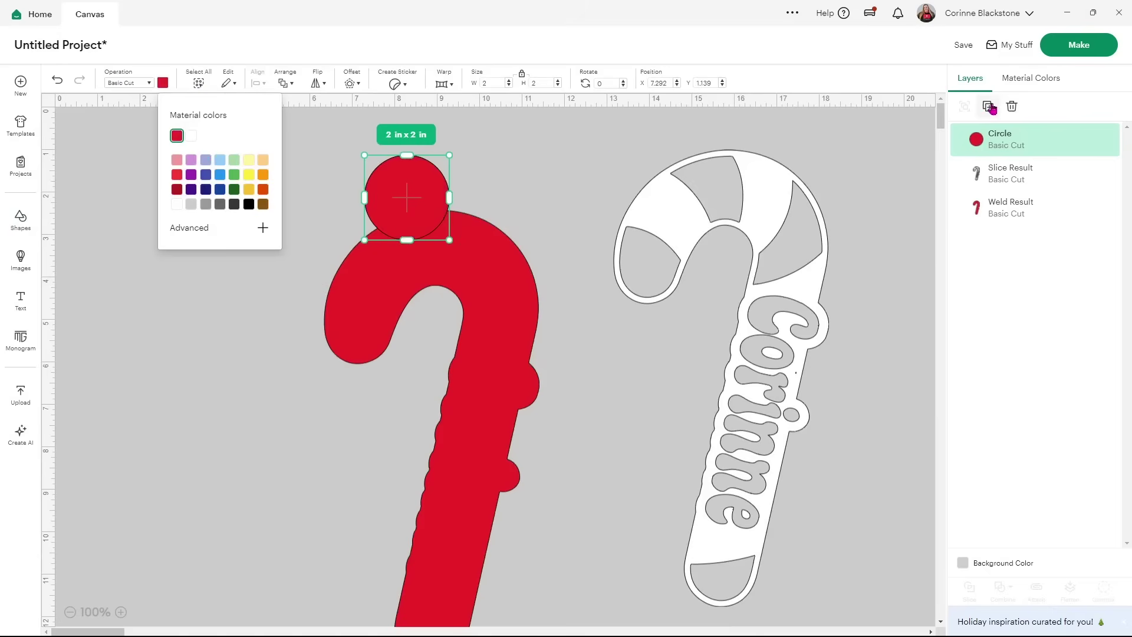
Step: Duplicate the red circle and color the copy green
left_click(992, 109)
left_click(163, 83)
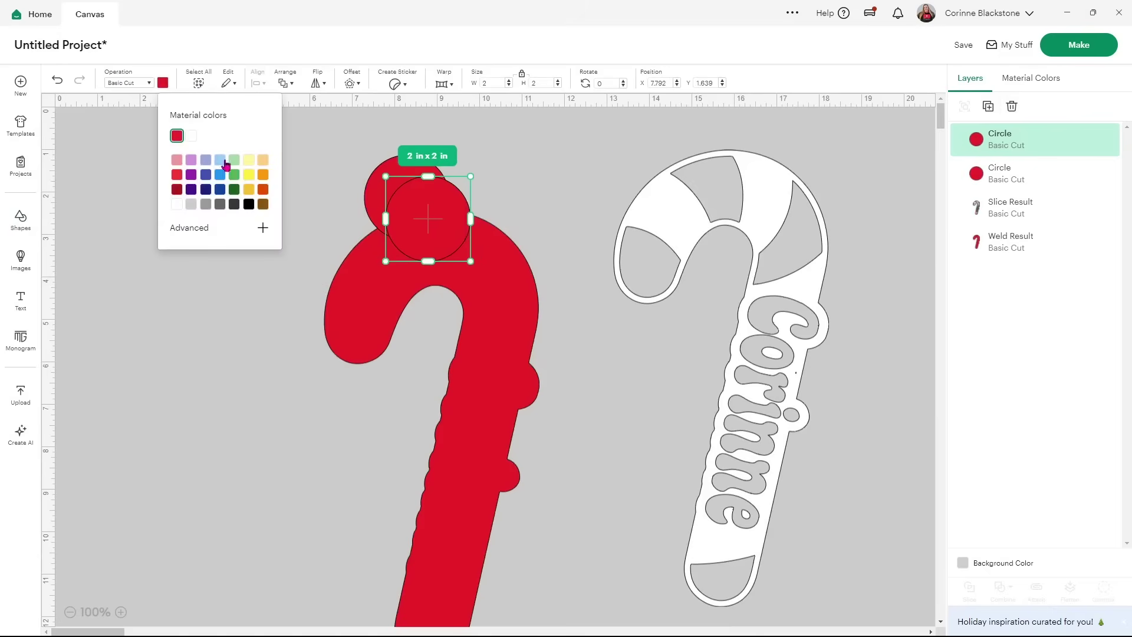
left_click(234, 175)
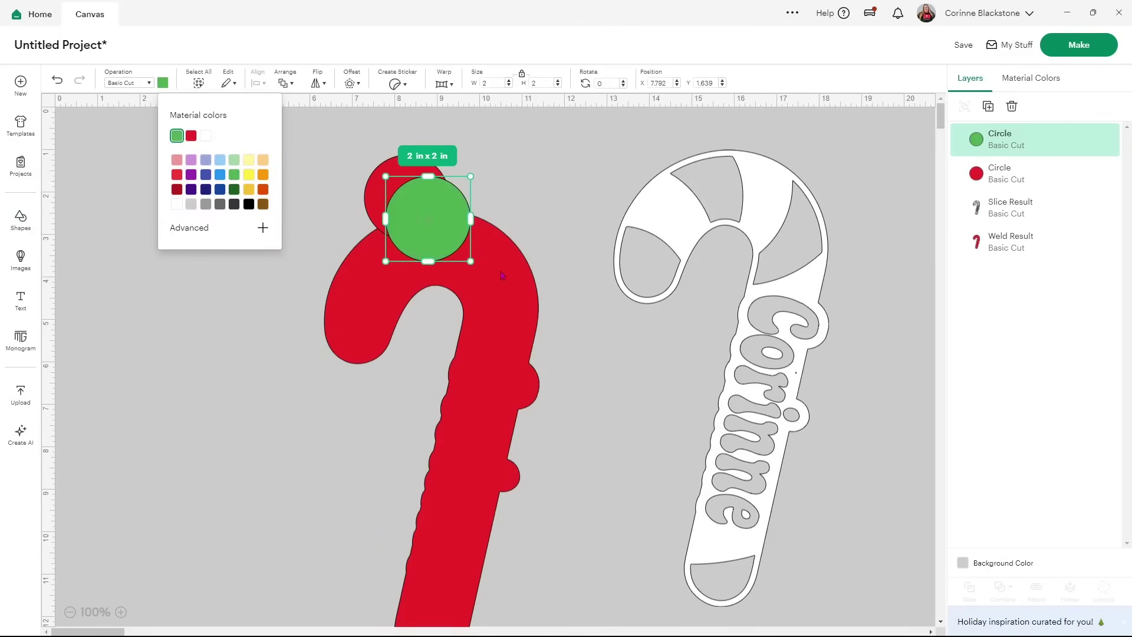
Step: Resize the red circle to about 1.43 in on top of the hook and the green one to 0.75 in inside it
left_click_drag(438, 241, 298, 310)
left_click_drag(434, 224, 465, 198)
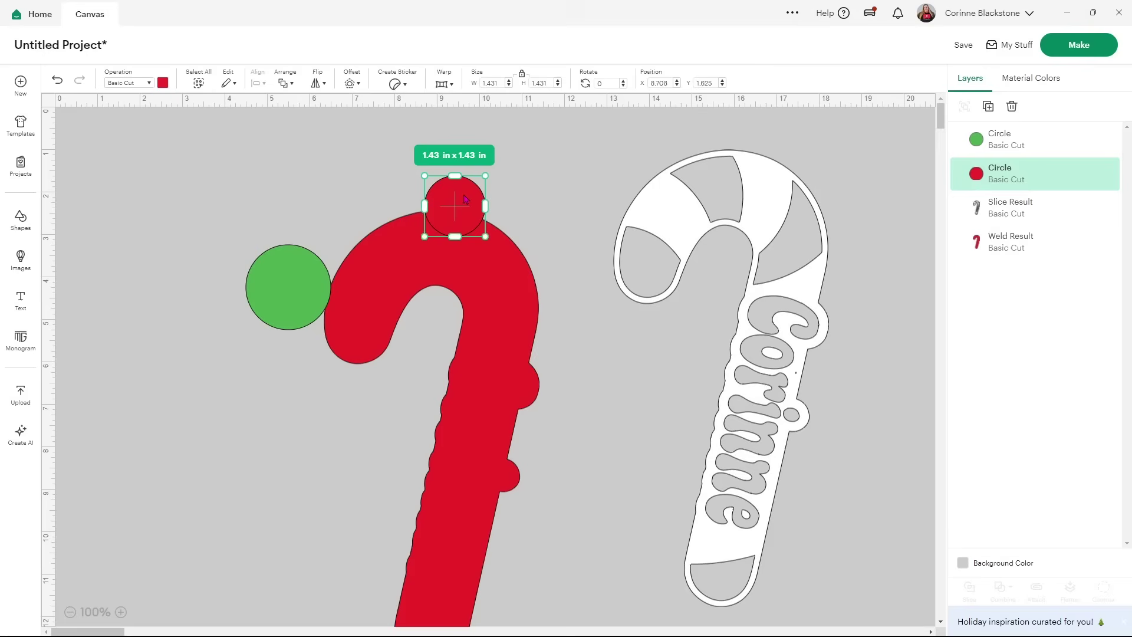
left_click_drag(320, 308, 464, 209)
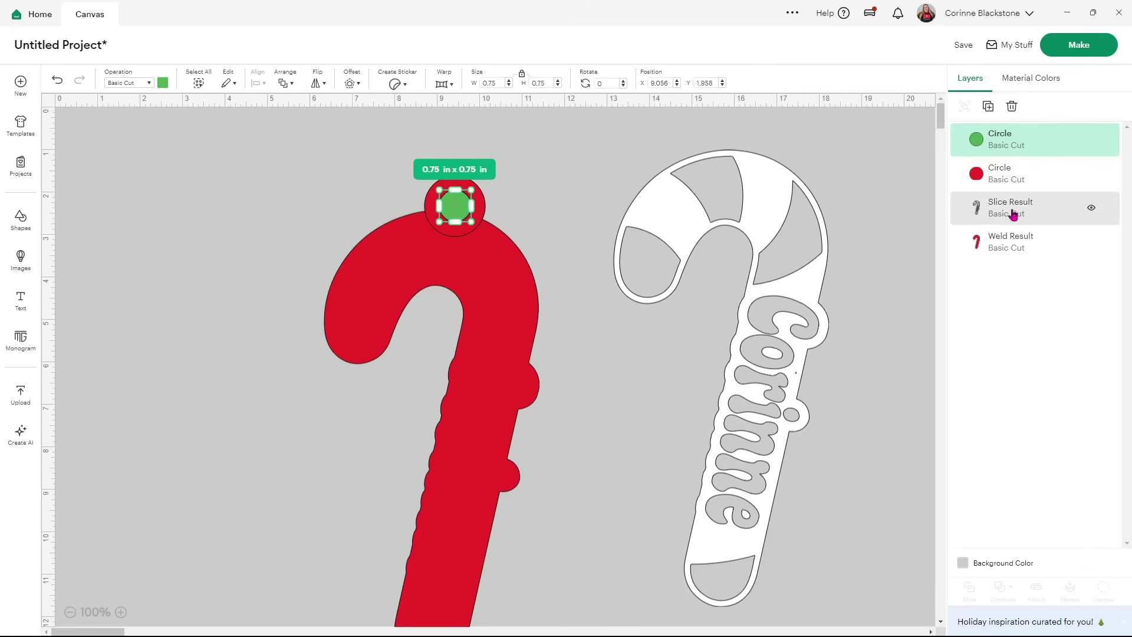
Step: Center-align the green circle with the red circle
left_click(1008, 174, "shift")
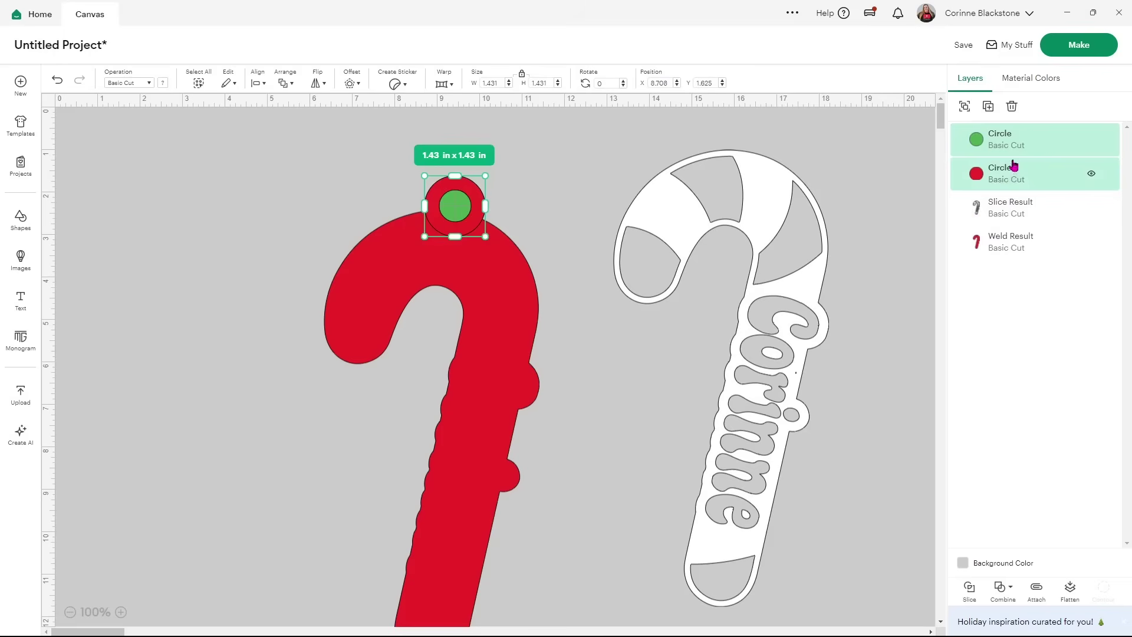
left_click(258, 83)
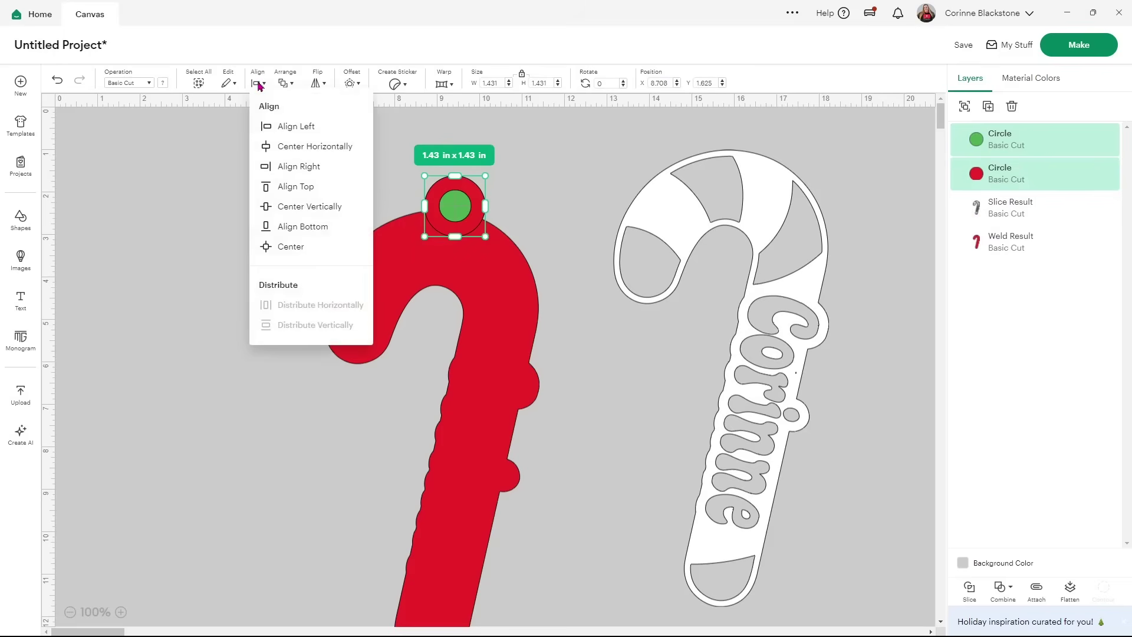
left_click(285, 243)
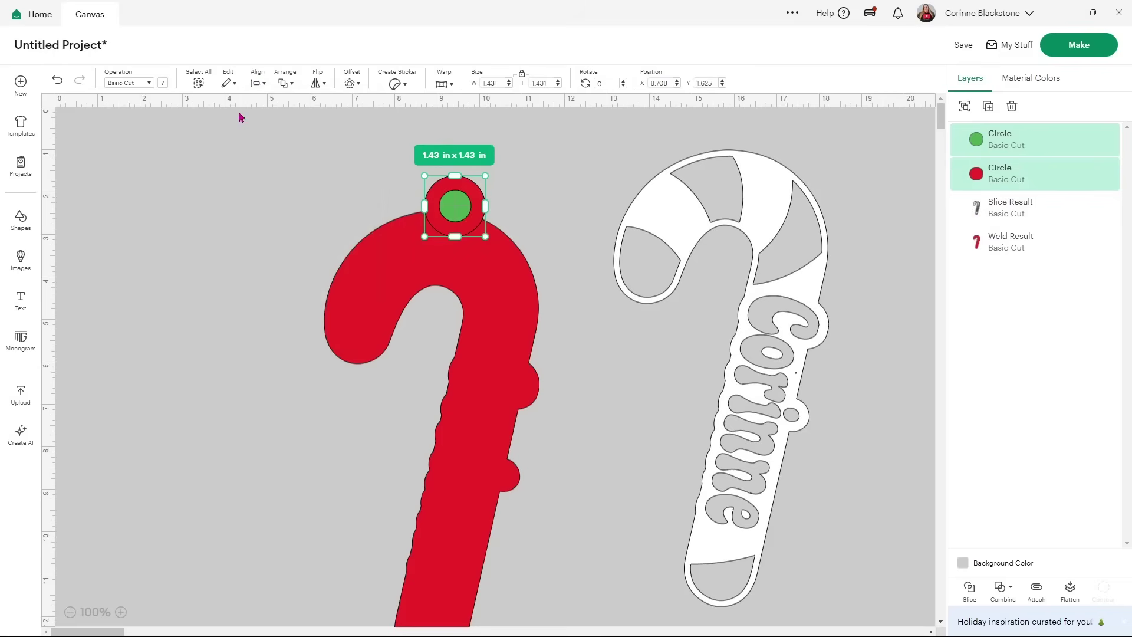
left_click(260, 83)
left_click(296, 247)
Step: Slice the green circle out of the red one and delete both cut-out pieces to form a hanging ring
left_click(966, 588)
left_click(1002, 141)
key("Delete")
left_click(1002, 140)
key("Delete")
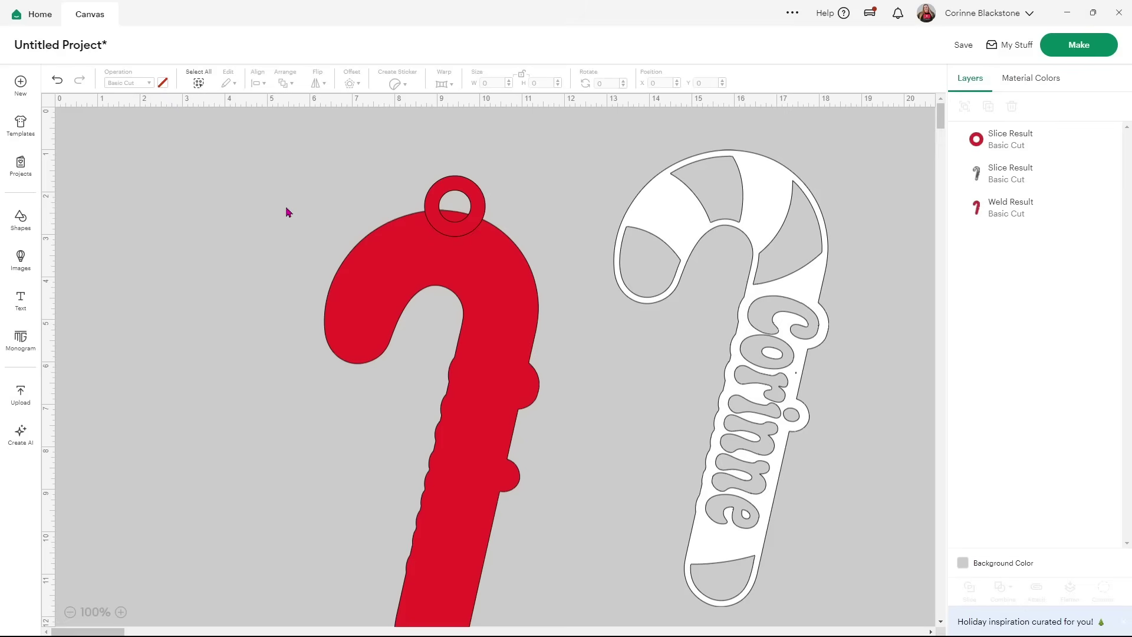
Step: Weld the hanging ring to the solid red cane
left_click_drag(306, 191, 497, 273)
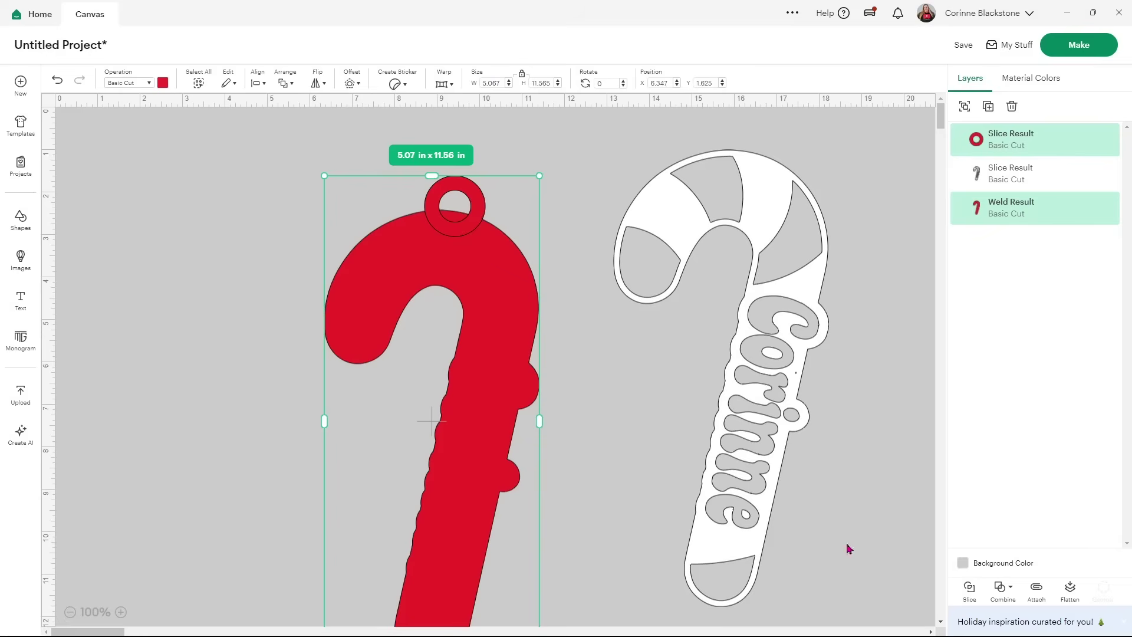
left_click(1009, 590)
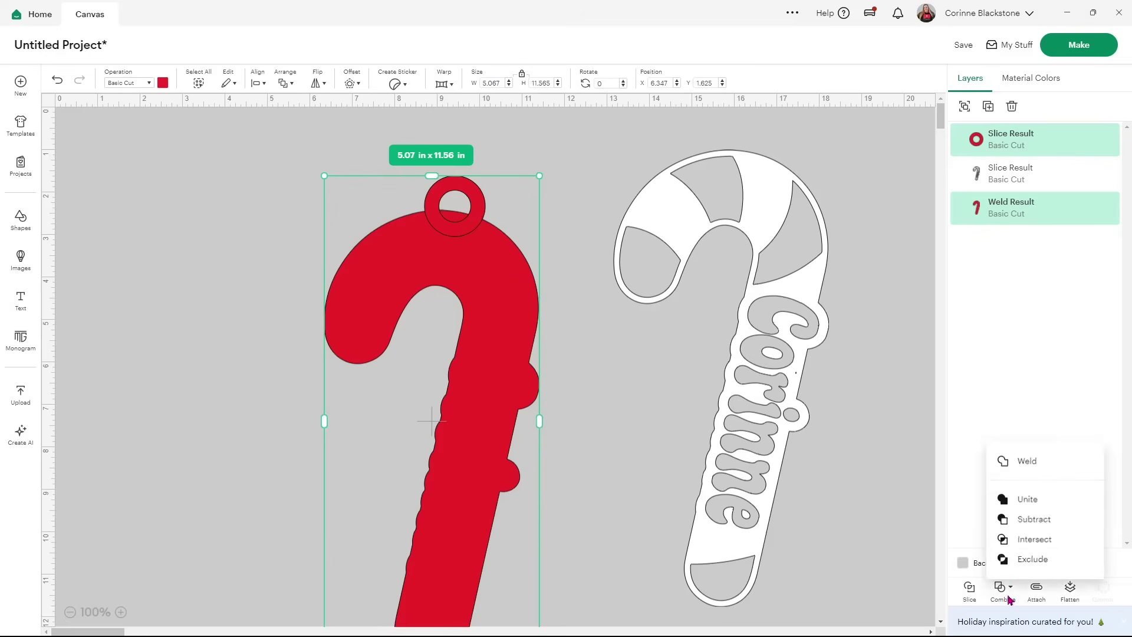
left_click(1019, 465)
Step: Bring the white name cane to the front and lay it exactly over the red cane
left_click_drag(499, 353, 509, 293)
left_click_drag(816, 358, 701, 362)
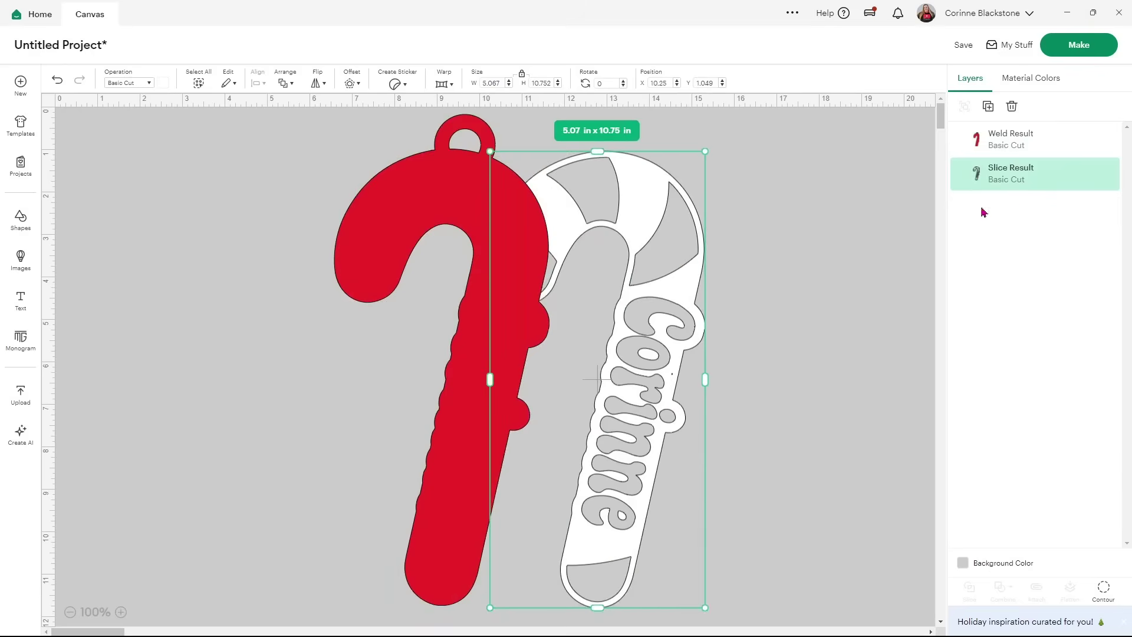
right_click(673, 302)
left_click(719, 392)
left_click(679, 316)
left_click_drag(673, 314, 522, 312)
left_click(624, 303)
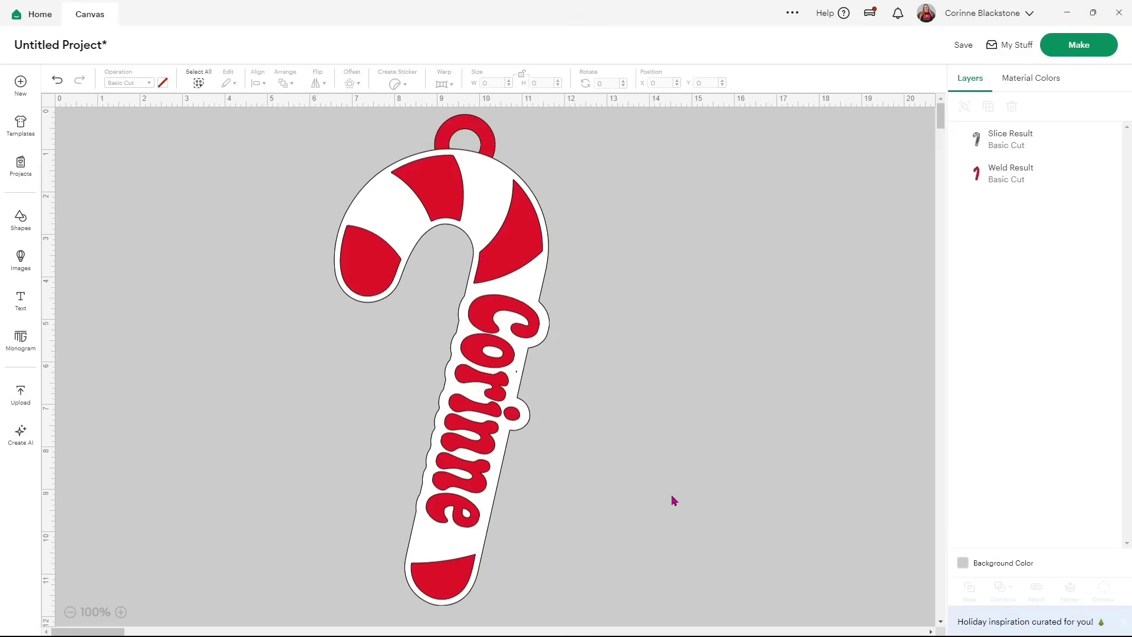
Step: Scale both cane layers together proportionally to about 4.17 in by 9.51 in
left_click_drag(684, 502, 273, 260)
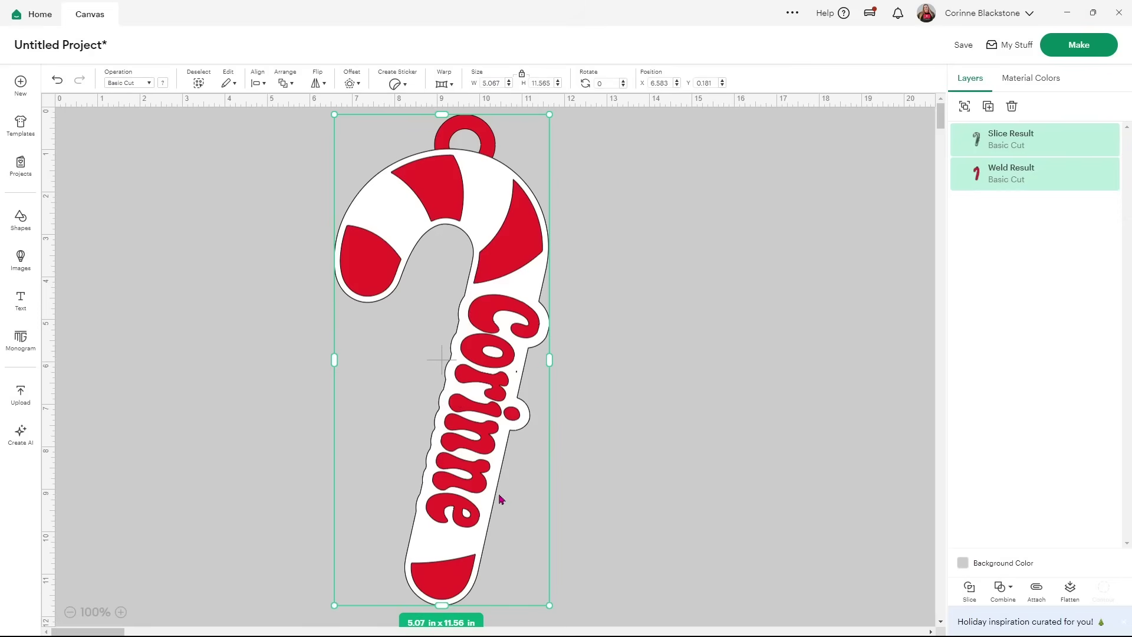
left_click_drag(551, 604, 508, 411)
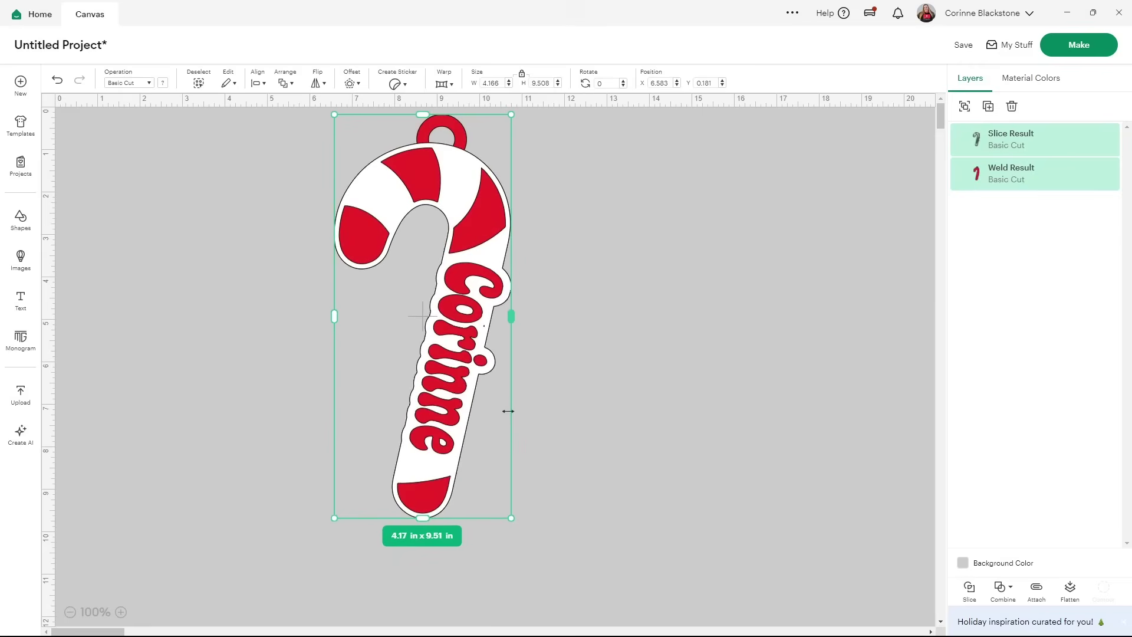
left_click(588, 400)
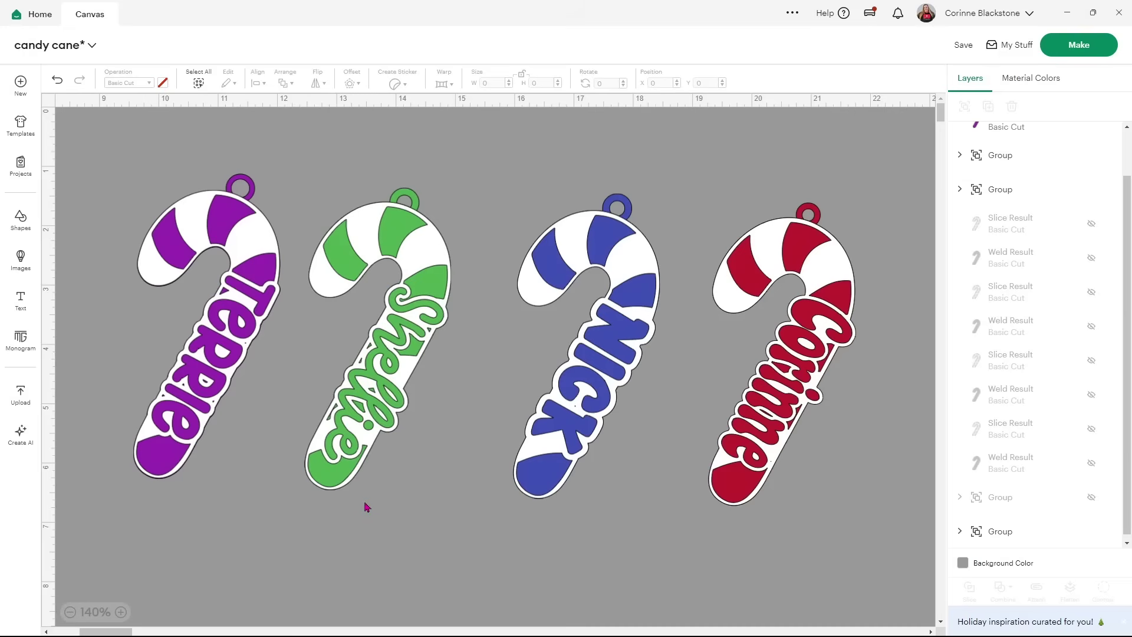
Step: In the candy cane project, show the hidden crossed-canes group and place it in the clear area below the four canes
left_click(1092, 498)
left_click_drag(836, 510, 699, 428)
scroll(682, 397, "down", 10)
left_click_drag(651, 213, 580, 419)
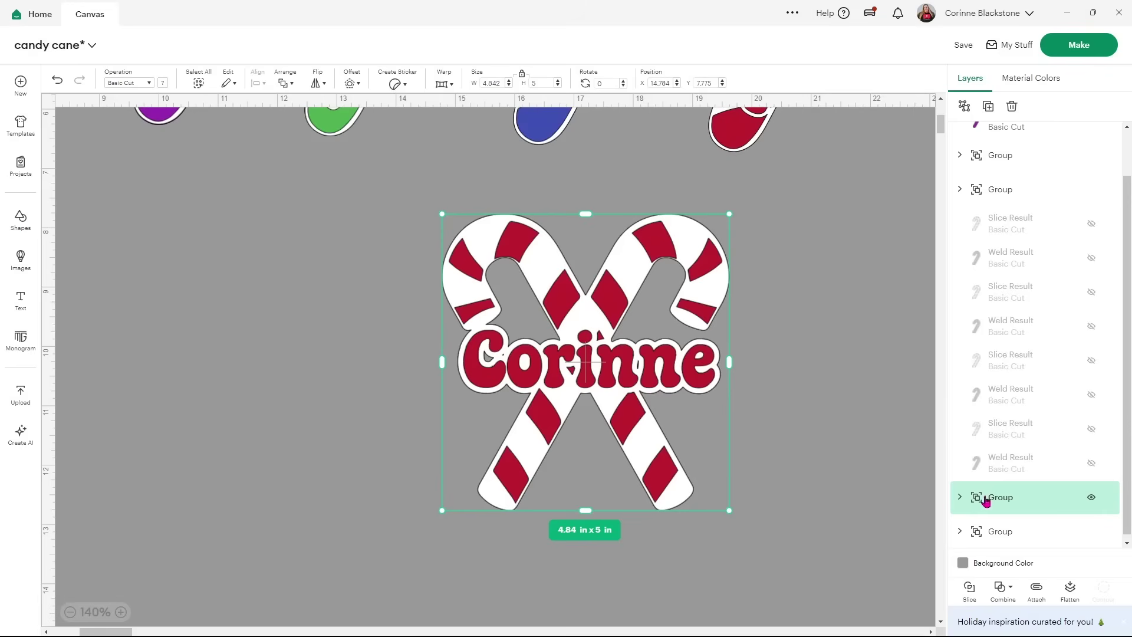
Step: Expand the crossed-canes group and toggle its white cutout and red base layers to examine how the design is layered
left_click(960, 498)
scroll(1017, 454, "down", 1)
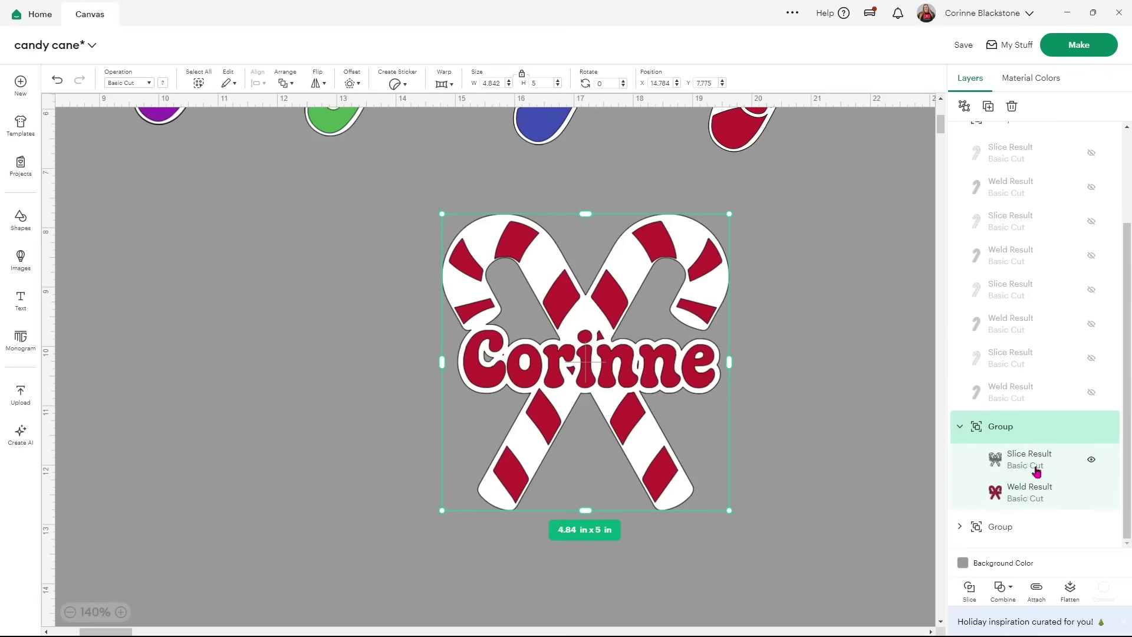
left_click(1092, 463)
left_click(1092, 462)
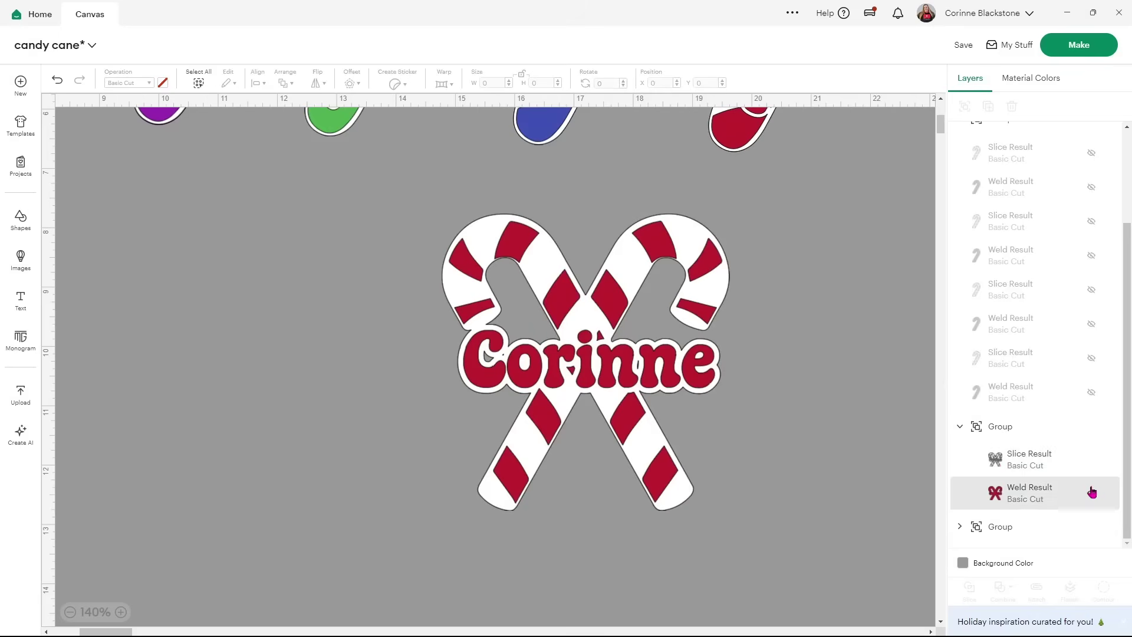
left_click(1092, 495)
left_click(1092, 496)
left_click(1091, 461)
left_click(1090, 461)
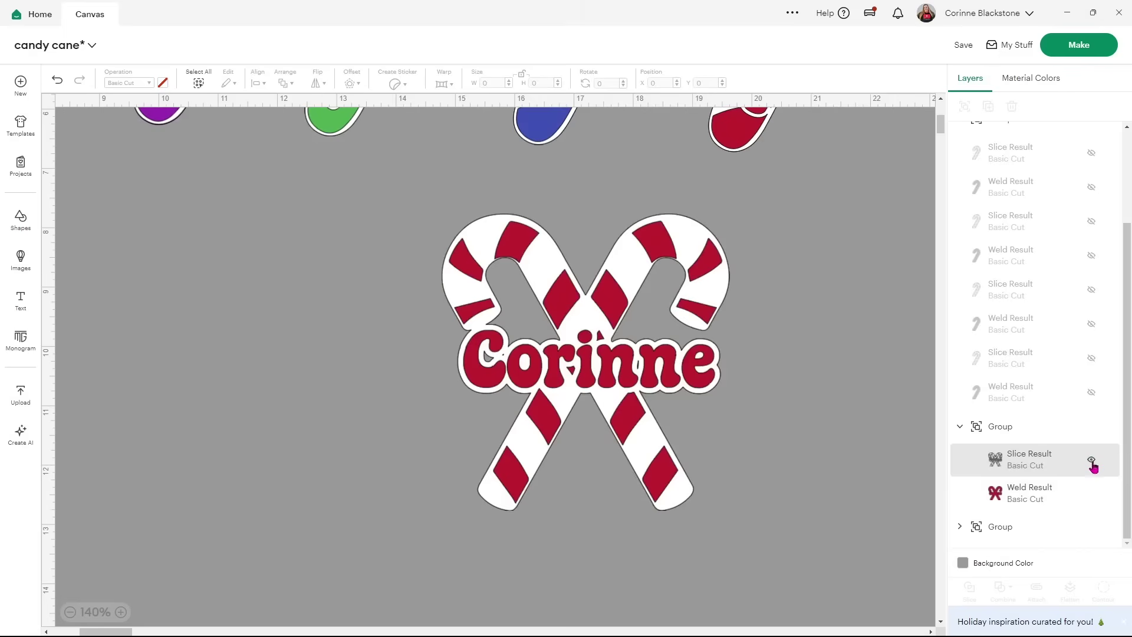
scroll(753, 463, "up", 5)
scroll(753, 462, "up", 1)
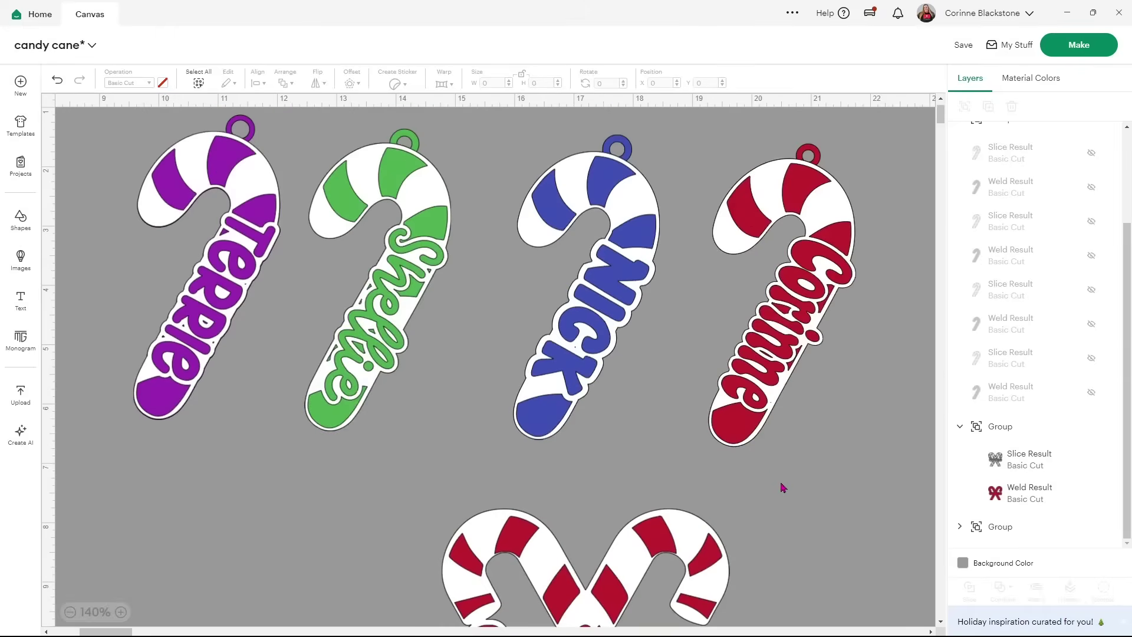